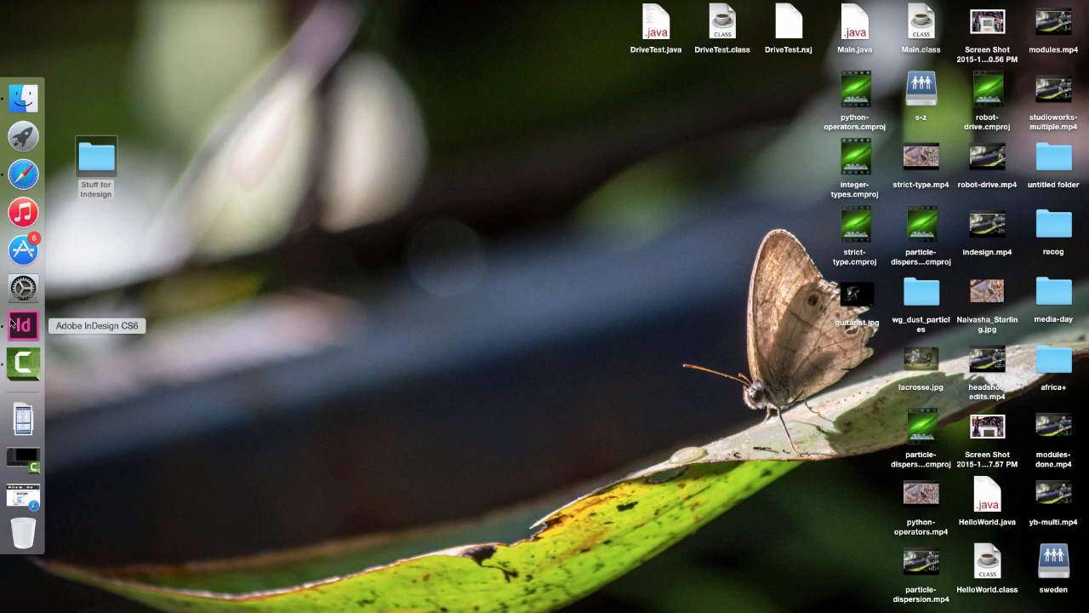
- Switch to InDesign and create a new one-page Letter document for print with the default preset settings
{"action": "left_click", "coordinate": [23, 325]}
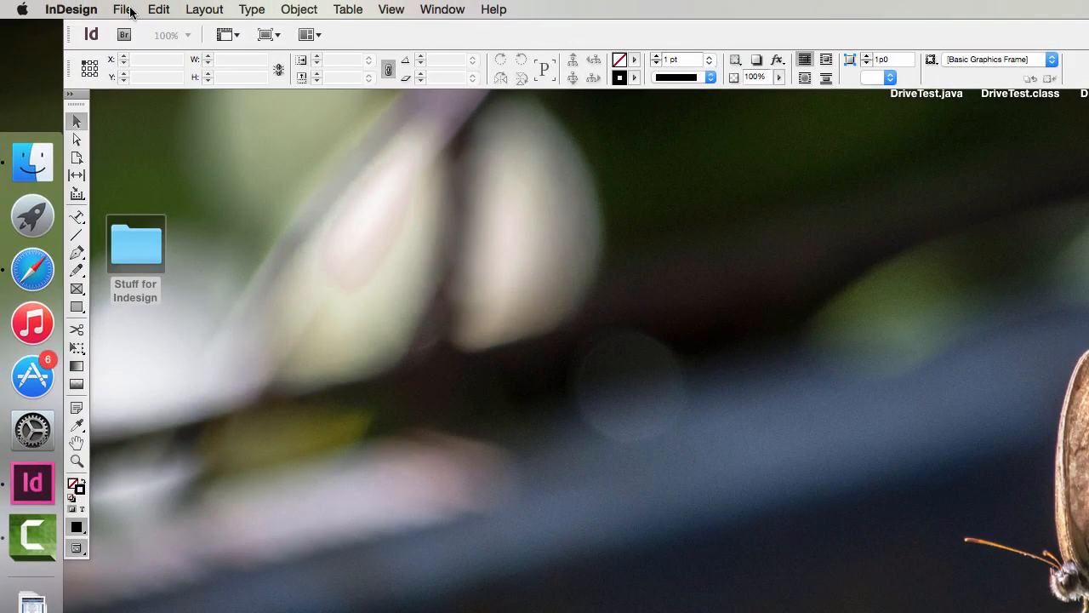
{"action": "left_click", "coordinate": [124, 10]}
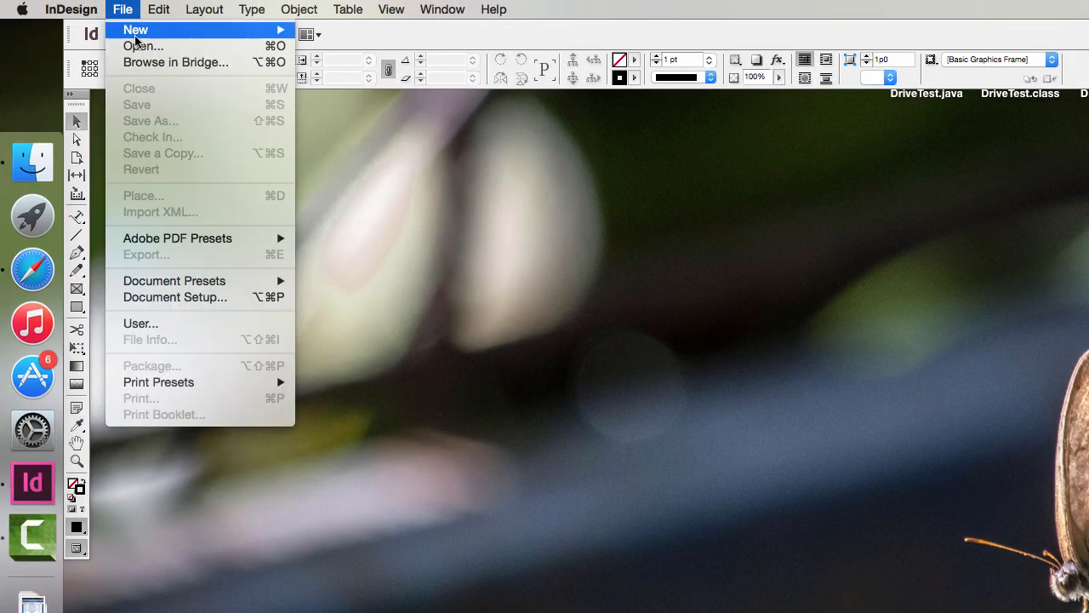
{"action": "mouse_move", "coordinate": [183, 32]}
{"action": "left_click", "coordinate": [343, 32]}
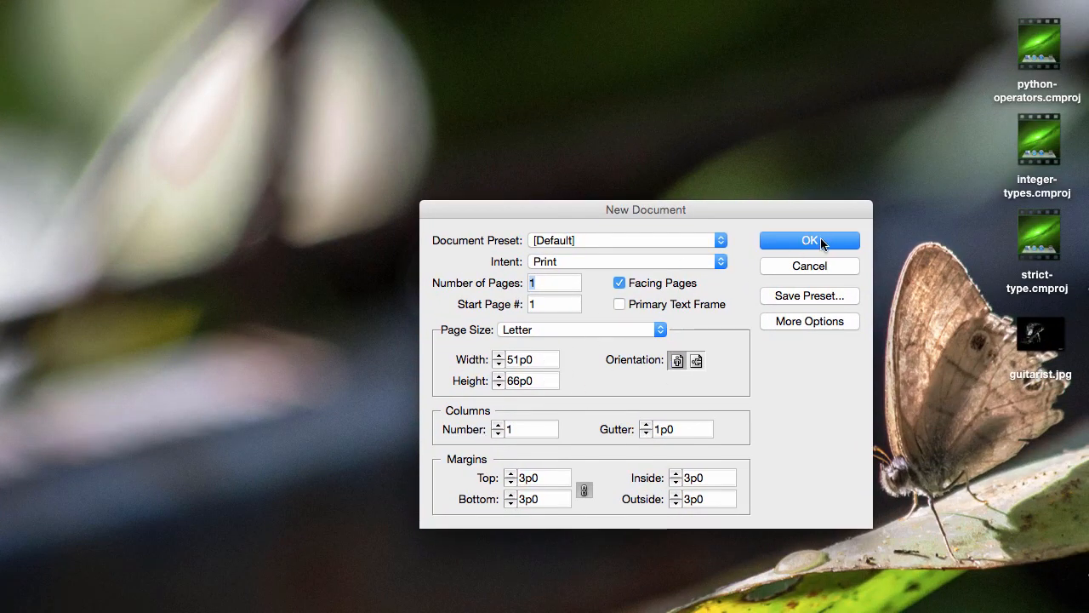
{"action": "left_click", "coordinate": [822, 242]}
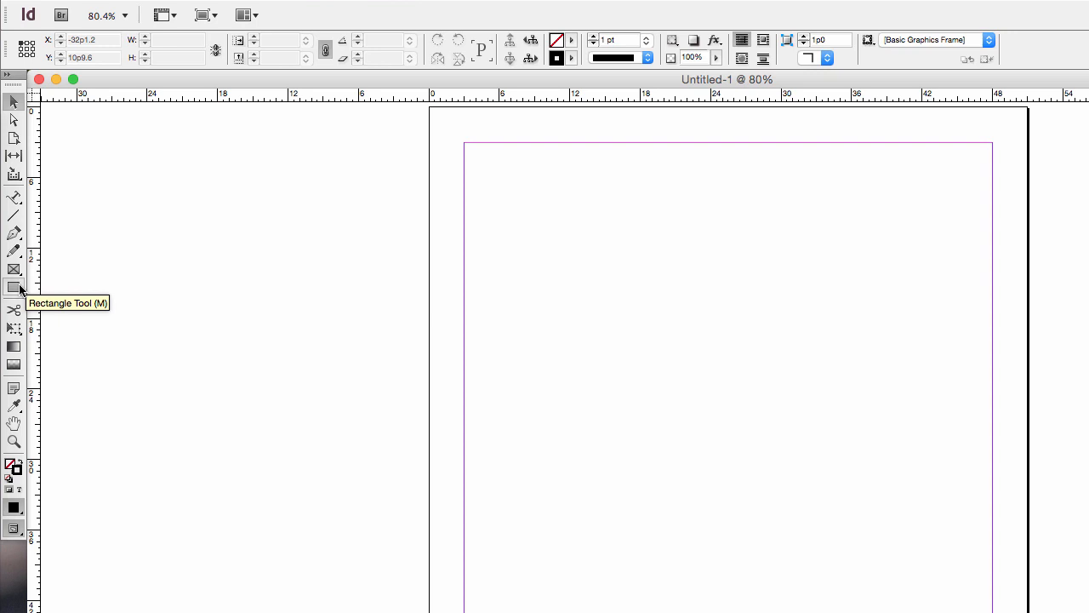
- Create a text frame about 40p5 wide and 7p5 high inside the upper page margin containing "This is a Title"
{"action": "left_click_drag", "start_coordinate": [14, 196], "coordinate": [73, 199]}
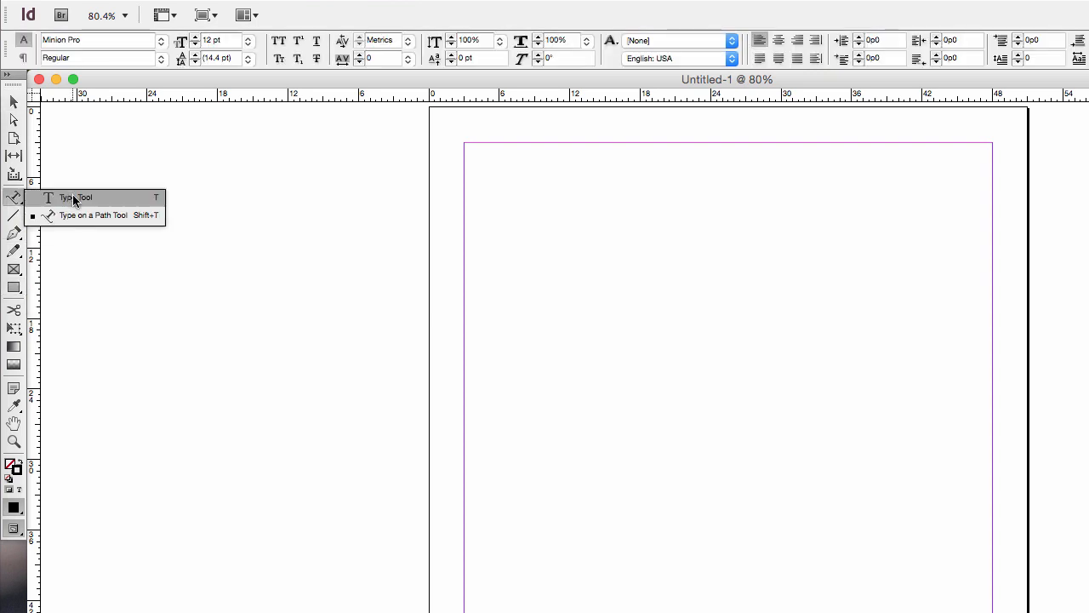
{"action": "left_click_drag", "start_coordinate": [486, 164], "coordinate": [961, 251]}
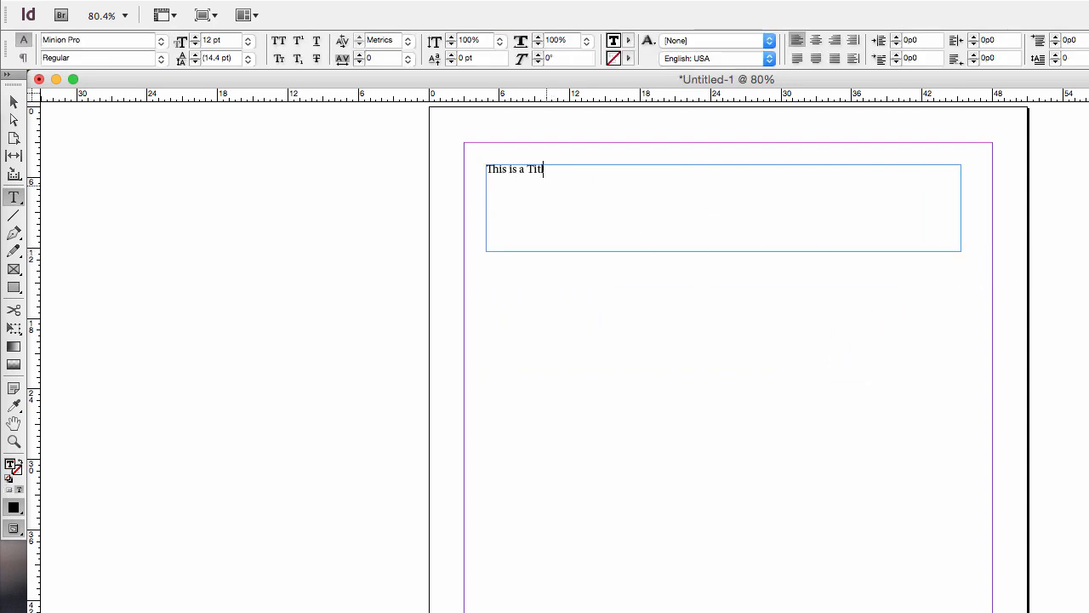
- Set the font size of the whole title text to 48 pt
{"action": "triple_click", "coordinate": [602, 179]}
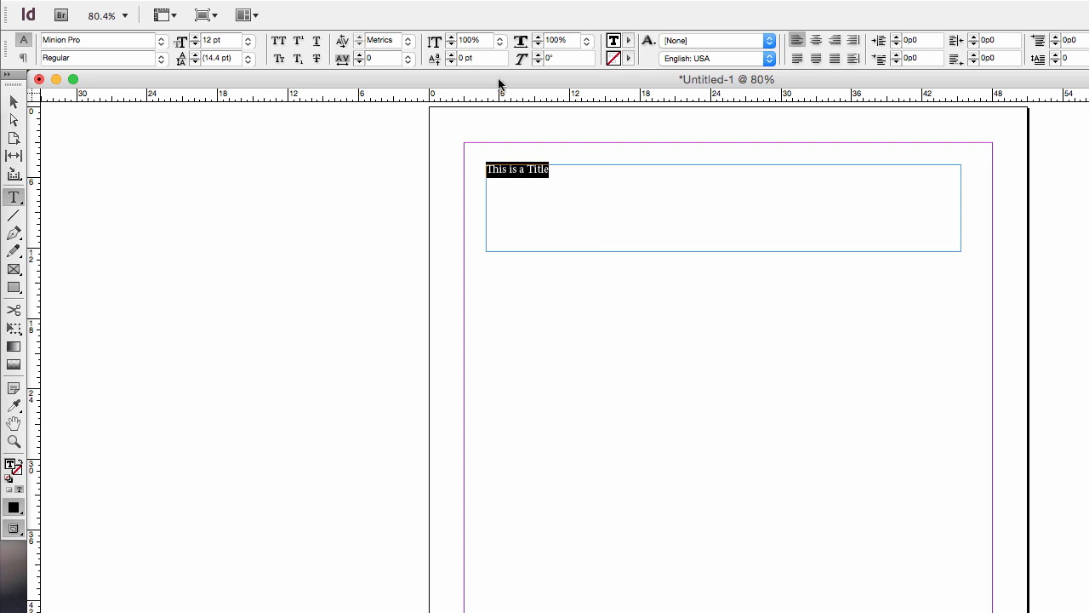
{"action": "left_click", "coordinate": [249, 42]}
{"action": "left_click", "coordinate": [235, 176]}
{"action": "left_click", "coordinate": [248, 42]}
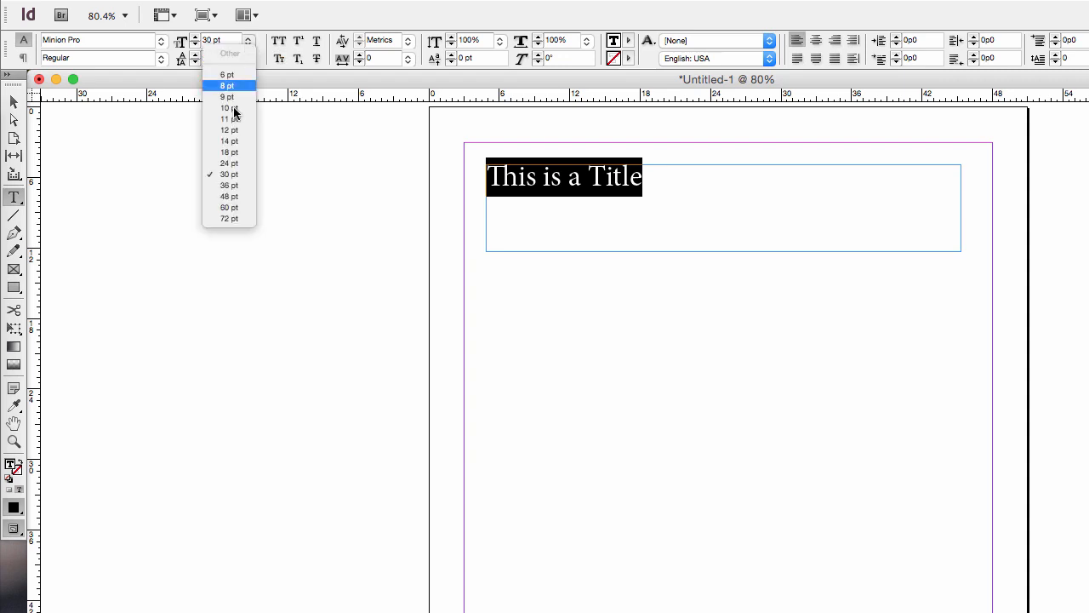
{"action": "left_click", "coordinate": [226, 197]}
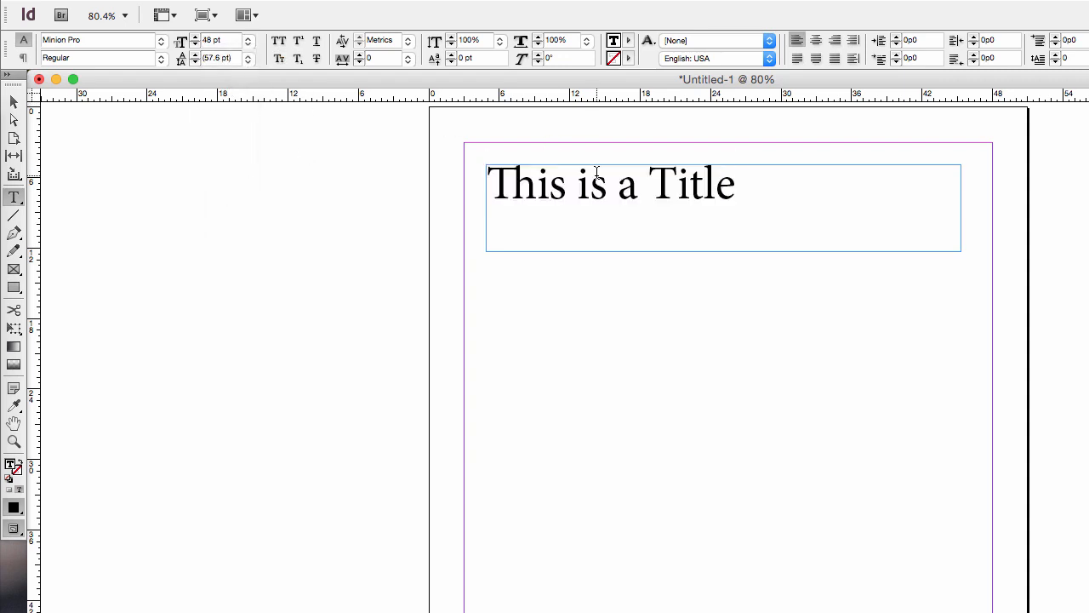
- Change the title's font to Arial Bold and deselect the text frame
{"action": "left_click", "coordinate": [160, 44]}
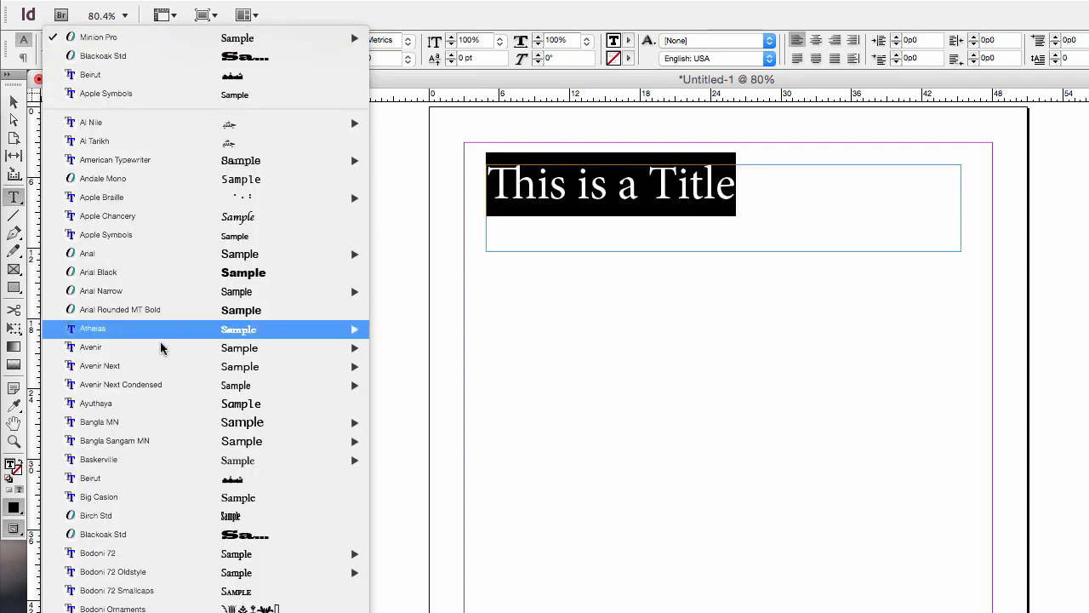
{"action": "mouse_move", "coordinate": [151, 252]}
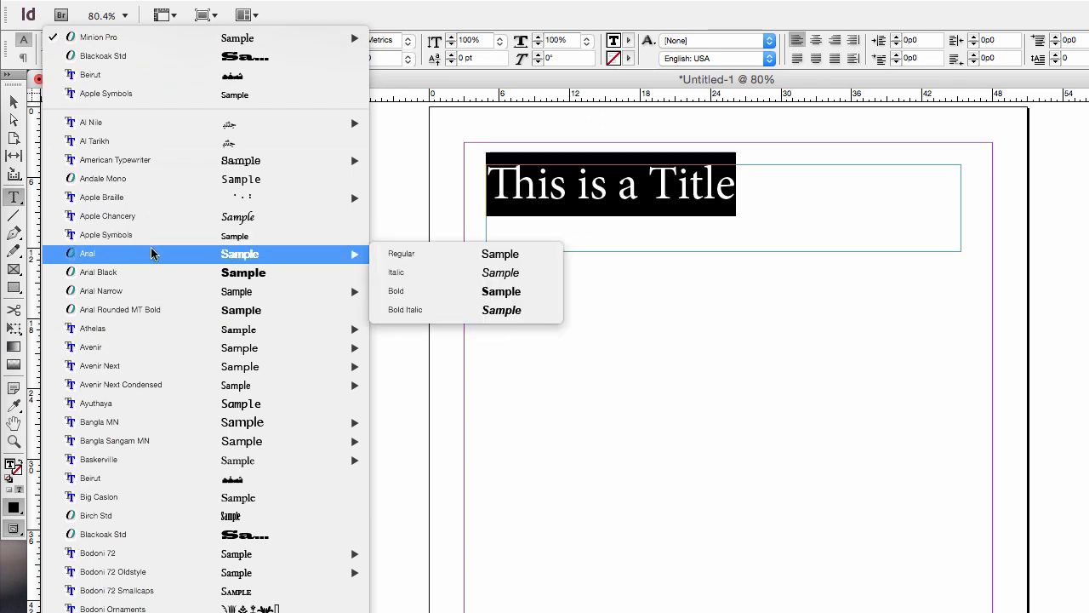
{"action": "left_click", "coordinate": [444, 291]}
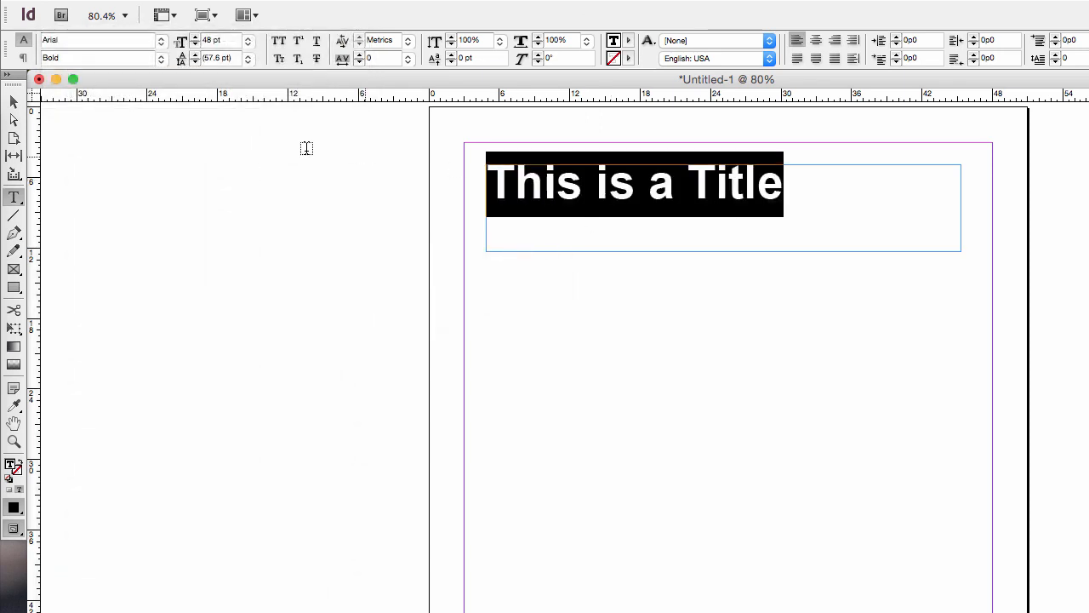
{"action": "left_click", "coordinate": [164, 60]}
{"action": "left_click", "coordinate": [166, 57]}
{"action": "double_click", "coordinate": [578, 182]}
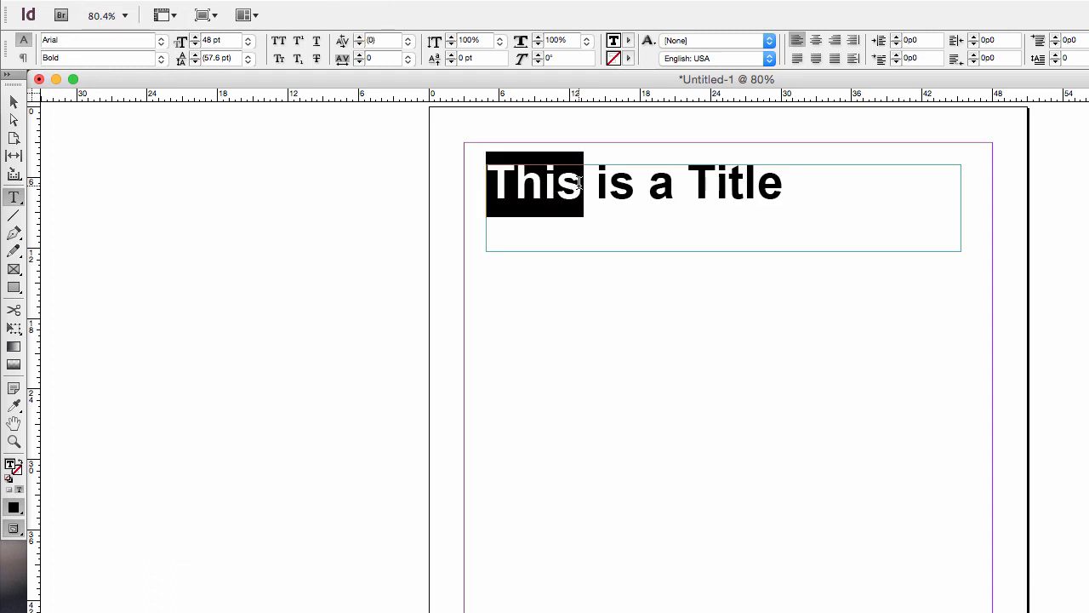
{"action": "left_click", "coordinate": [578, 181]}
{"action": "left_click", "coordinate": [13, 101]}
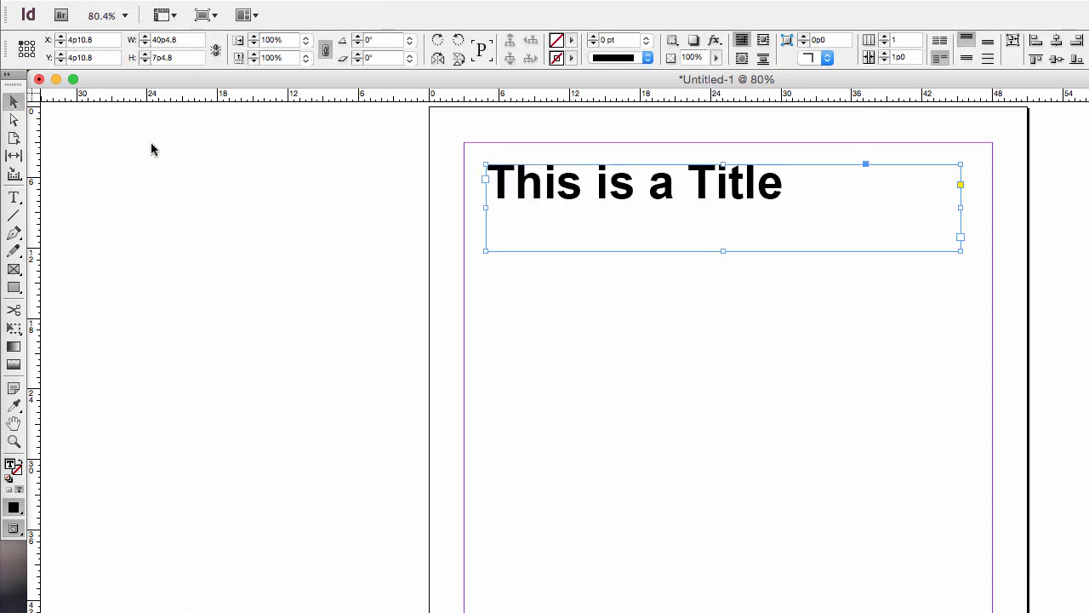
{"action": "left_click", "coordinate": [151, 149]}
- Give the title text a magenta stroke using the C=0 M=100 Y=0 K=0 swatch
{"action": "left_click", "coordinate": [554, 219]}
{"action": "triple_click", "coordinate": [572, 182]}
{"action": "left_click", "coordinate": [630, 58]}
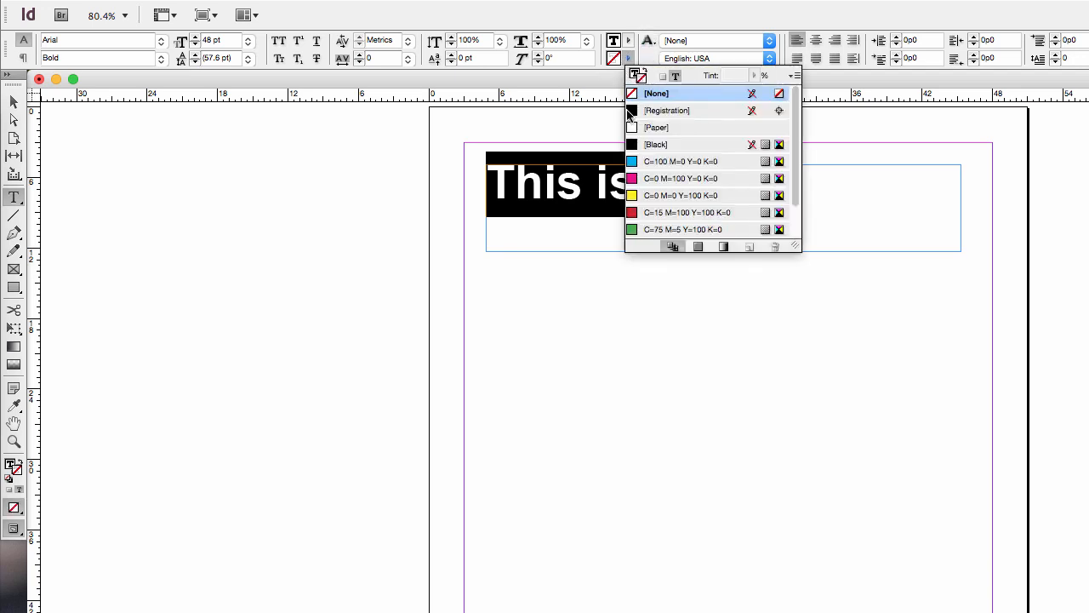
{"action": "double_click", "coordinate": [637, 178]}
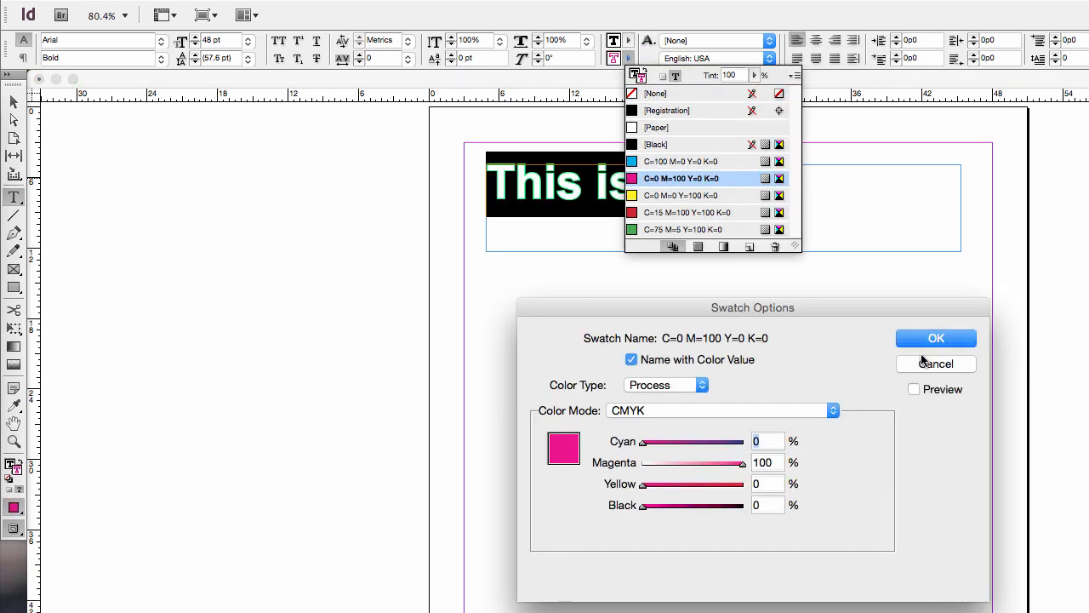
{"action": "left_click", "coordinate": [923, 362]}
{"action": "left_click", "coordinate": [14, 102]}
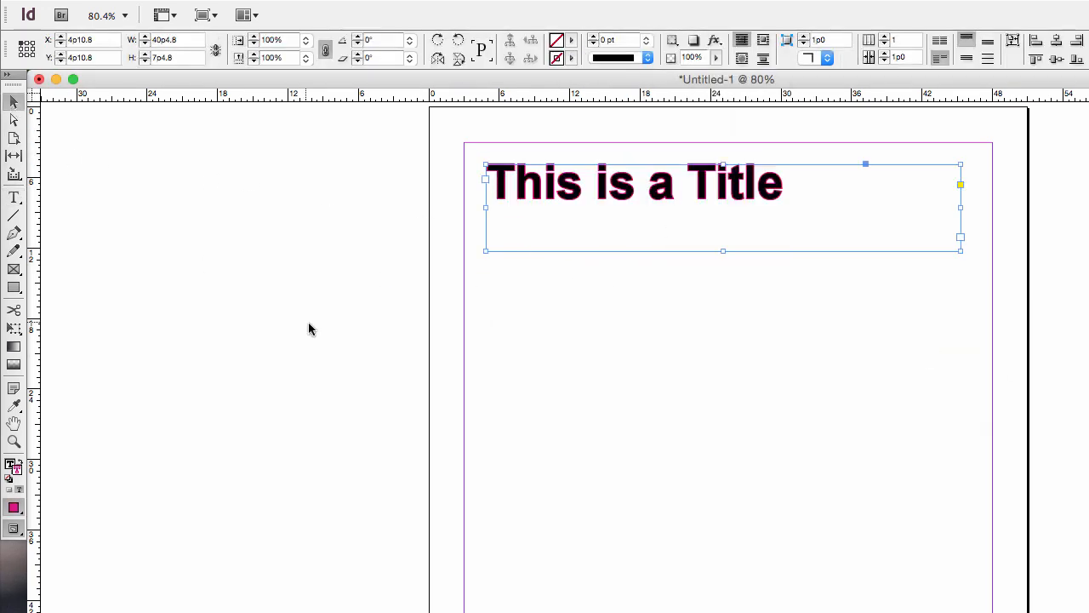
{"action": "left_click", "coordinate": [308, 329]}
- Draw a rectangle about 30p0 wide and 10p1 high below the title frame
{"action": "left_click", "coordinate": [14, 286]}
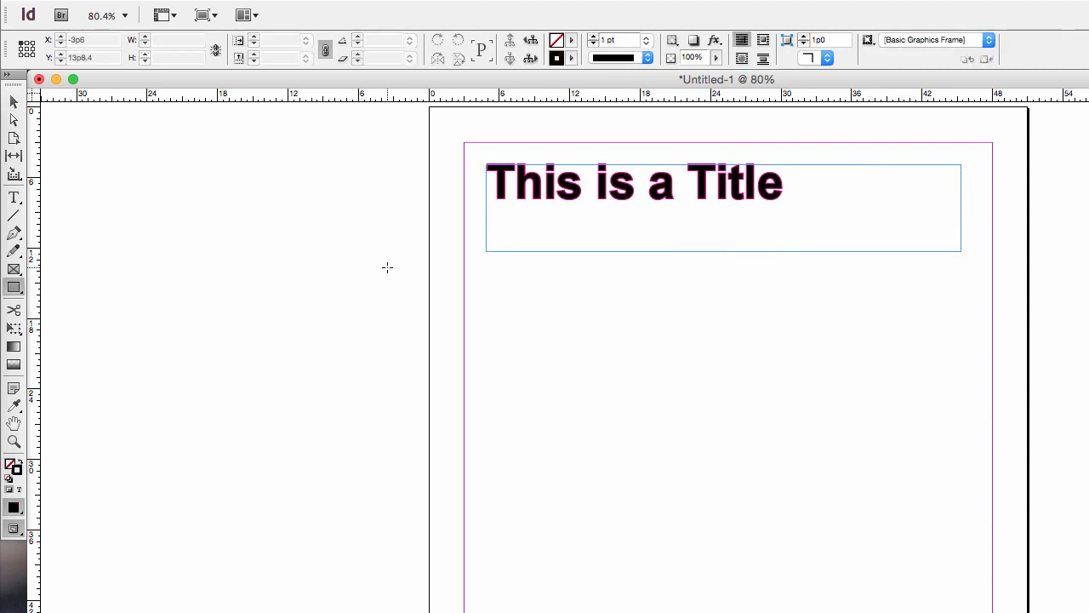
{"action": "left_click_drag", "start_coordinate": [533, 276], "coordinate": [885, 396]}
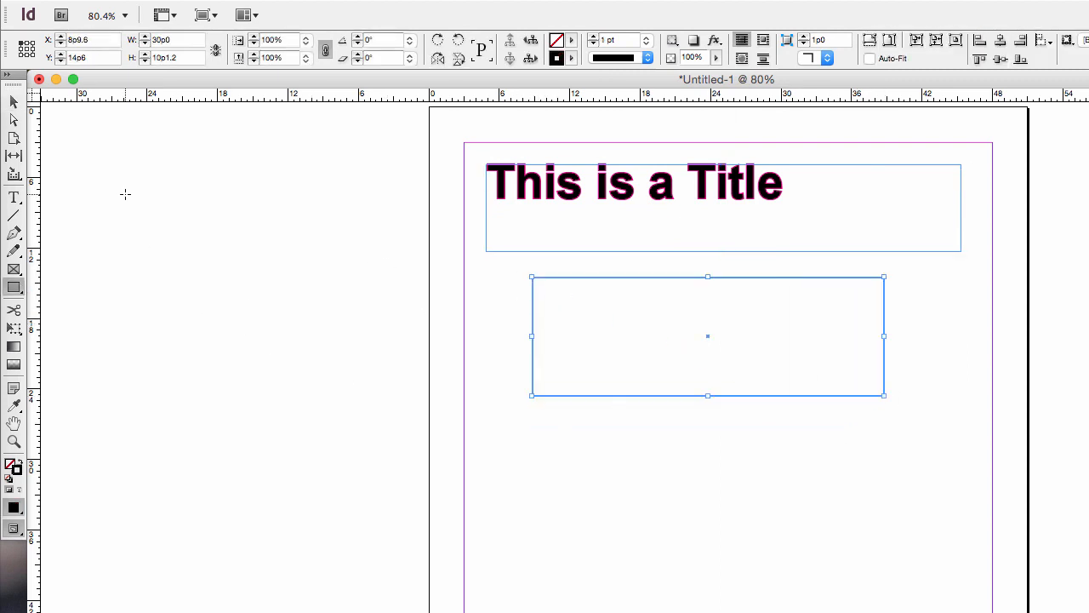
{"action": "left_click", "coordinate": [15, 102]}
- Fill the rectangle with the C=100 M=0 Y=0 K=0 swatch and set its stroke to [None]
{"action": "left_click", "coordinate": [571, 58]}
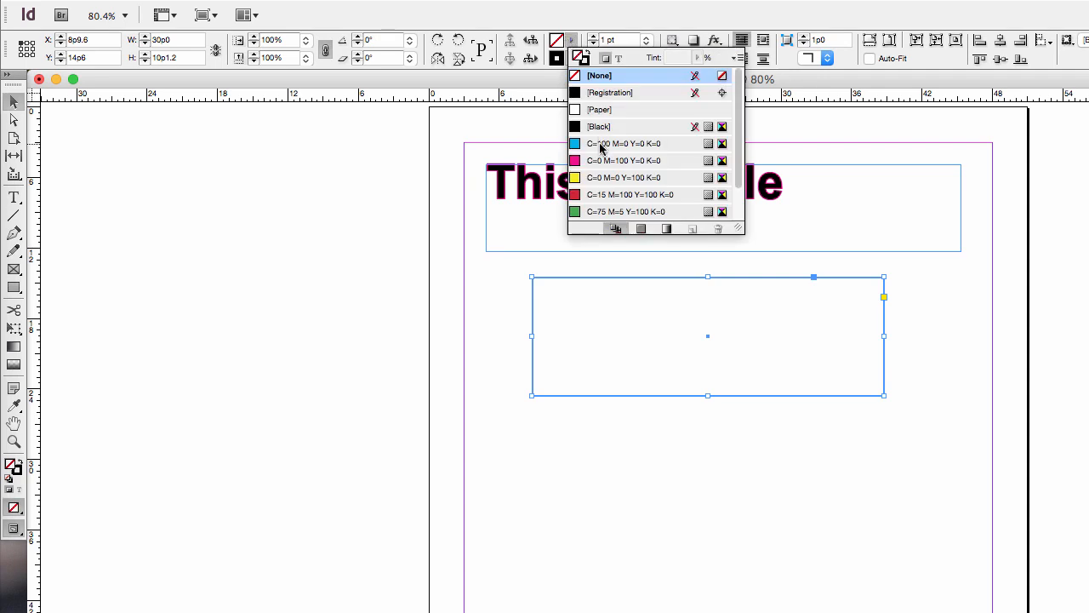
{"action": "left_click", "coordinate": [604, 142]}
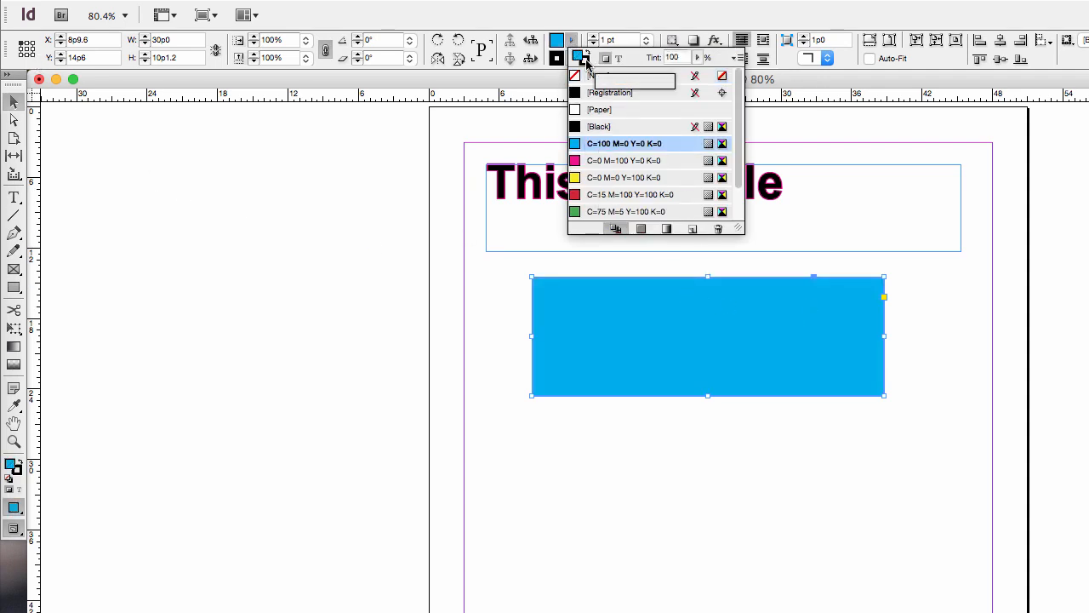
{"action": "left_click", "coordinate": [573, 61]}
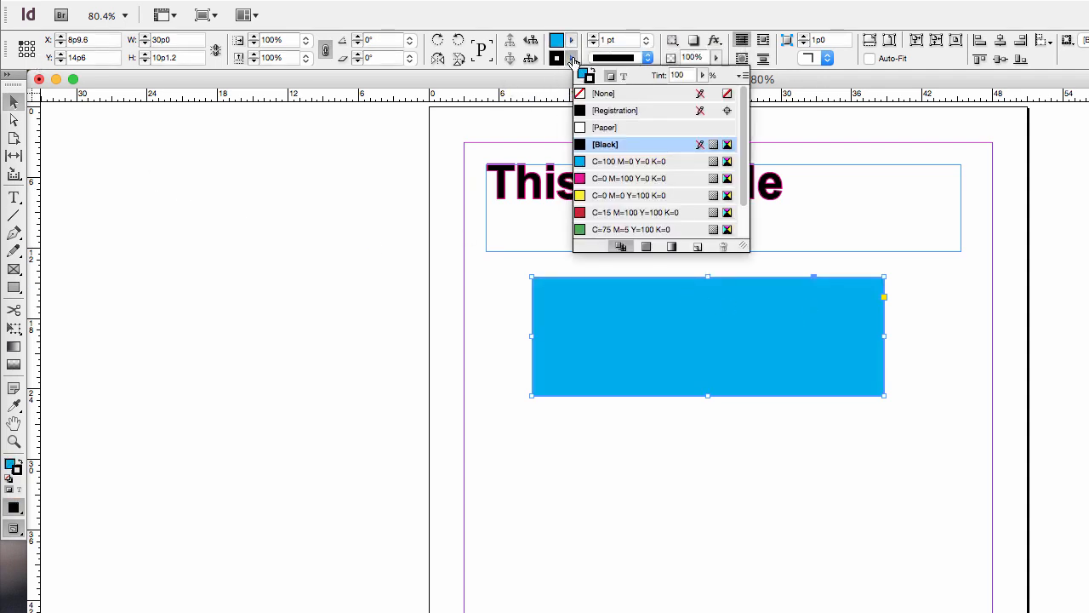
{"action": "left_click", "coordinate": [595, 93]}
{"action": "left_click", "coordinate": [484, 381]}
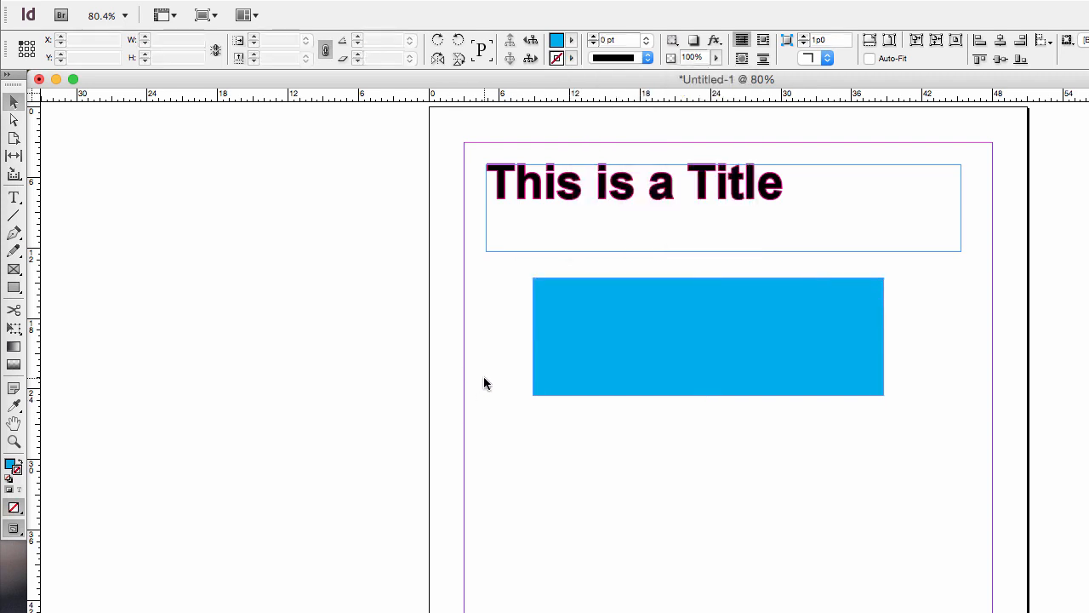
- Shrink the title's text frame to about 26p11 wide and 3p11 high so it fits closely around the text
{"action": "left_click", "coordinate": [630, 200]}
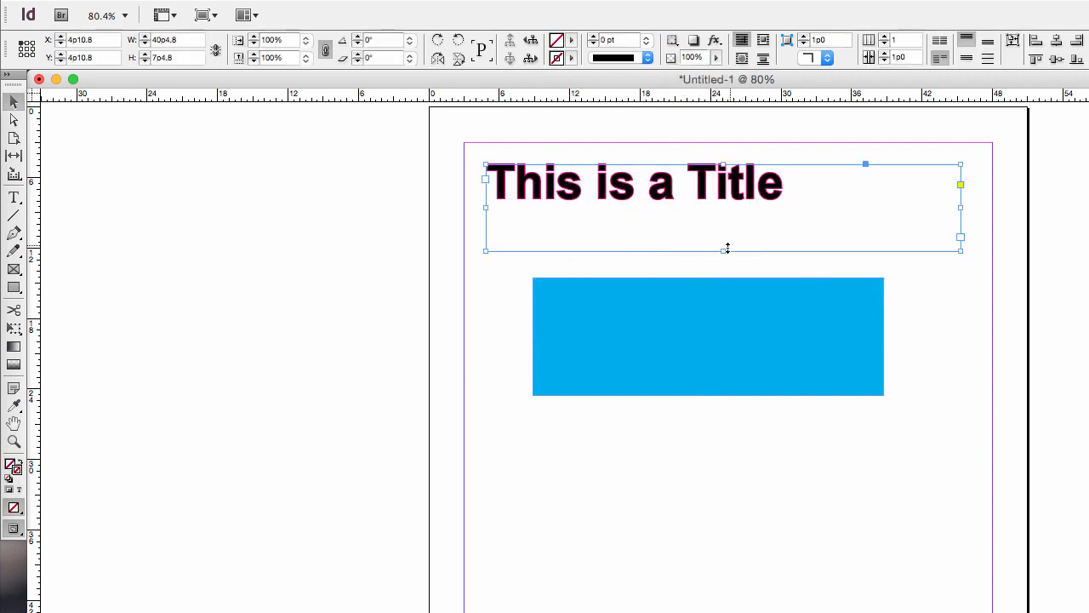
{"action": "left_click_drag", "start_coordinate": [722, 251], "coordinate": [724, 210]}
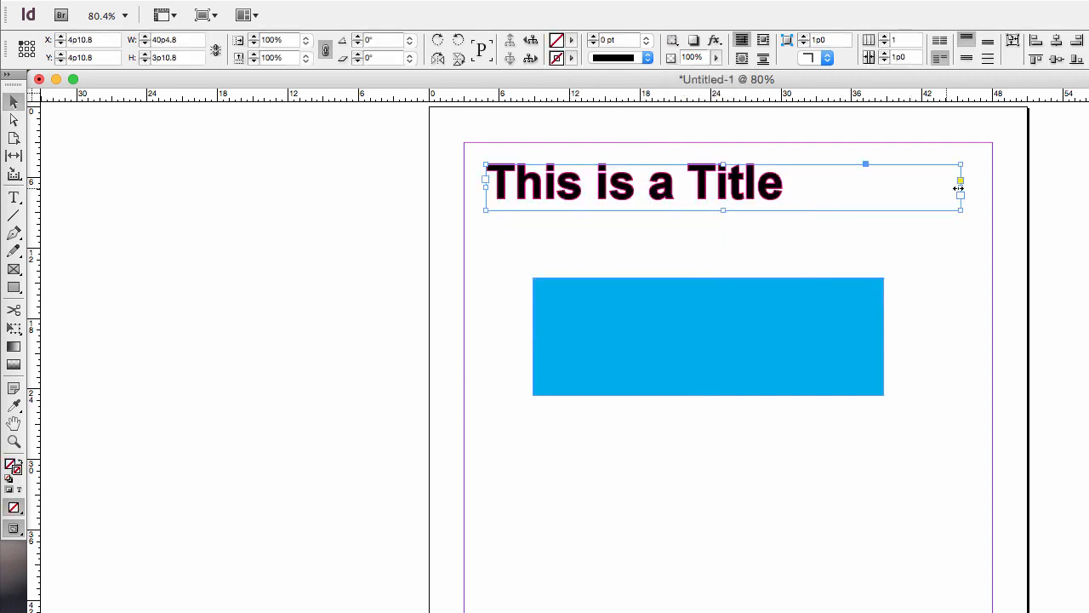
{"action": "left_click_drag", "start_coordinate": [962, 188], "coordinate": [802, 188]}
- Arrange the title's text frame in front of the blue rectangle
{"action": "right_click", "coordinate": [668, 187]}
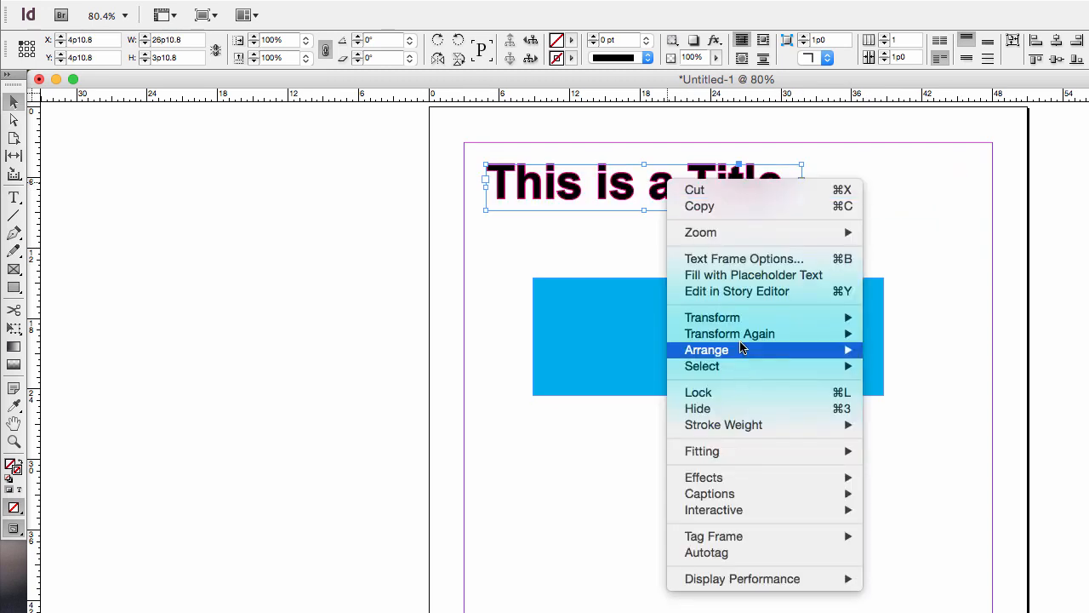
{"action": "mouse_move", "coordinate": [741, 346]}
{"action": "left_click", "coordinate": [953, 348]}
- Move the blue rectangle up behind the title, then shift the title frame slightly down and right inside it
{"action": "left_click", "coordinate": [647, 329]}
{"action": "left_click_drag", "start_coordinate": [661, 355], "coordinate": [608, 231]}
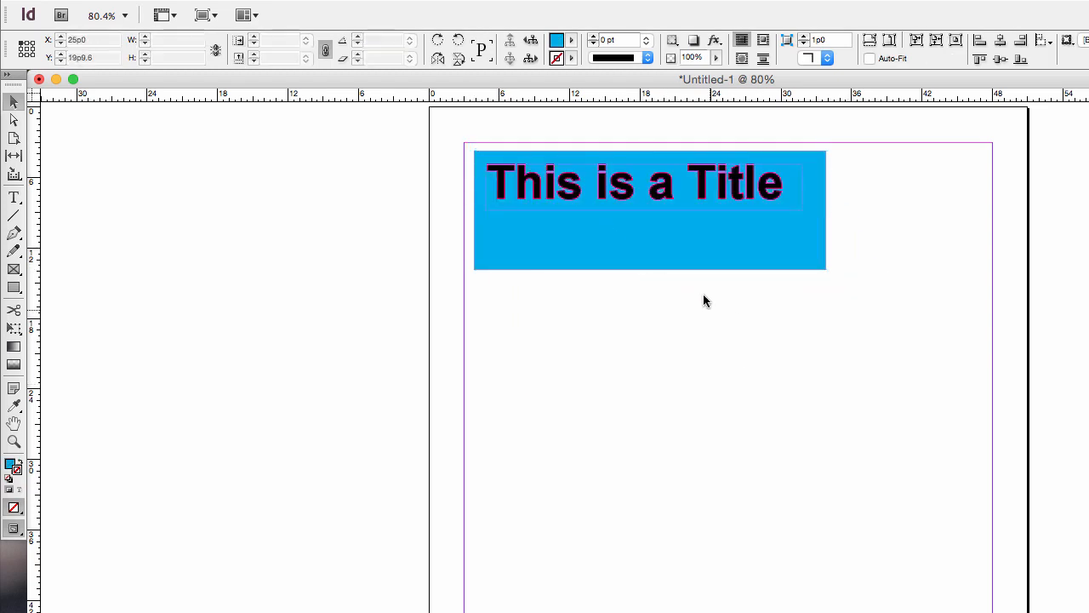
{"action": "left_click", "coordinate": [703, 293]}
{"action": "left_click", "coordinate": [643, 199]}
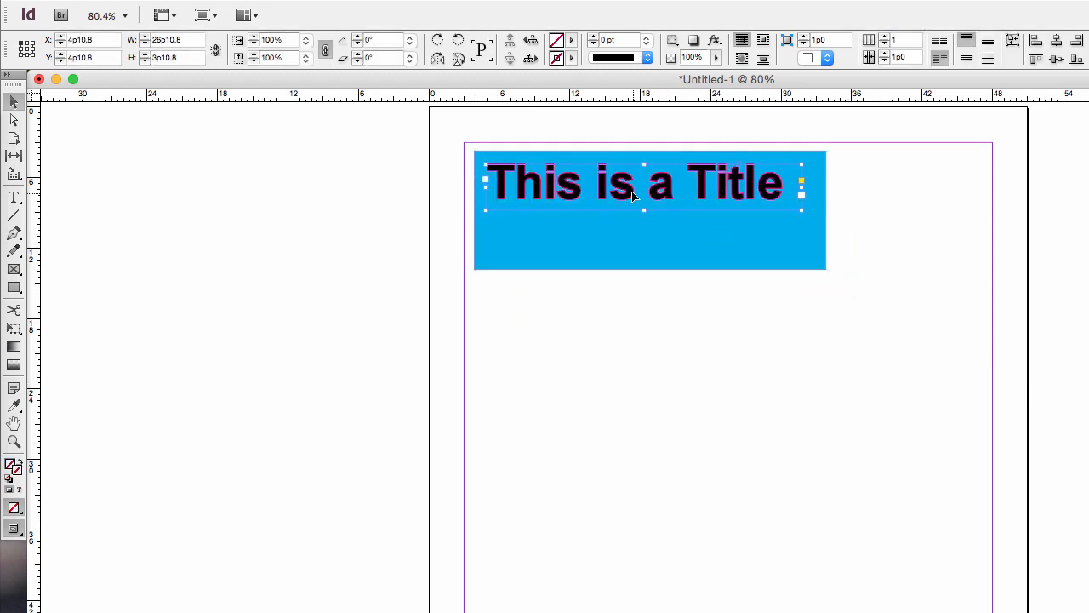
{"action": "left_click_drag", "start_coordinate": [632, 197], "coordinate": [647, 206]}
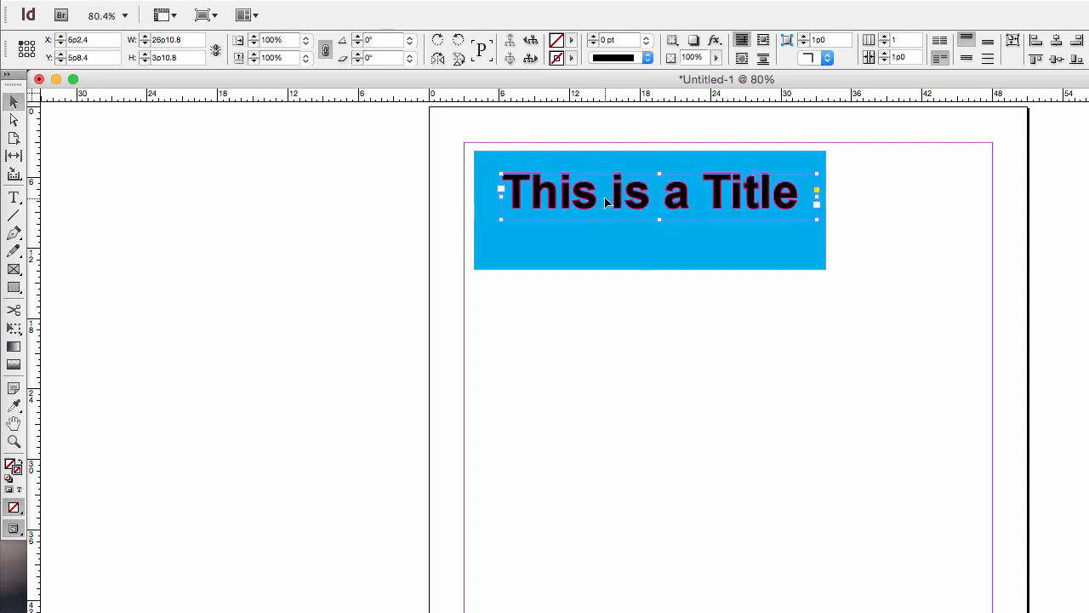
- Change the stroke color of the whole title text to [Paper]
{"action": "triple_click", "coordinate": [604, 197]}
{"action": "left_click", "coordinate": [629, 58]}
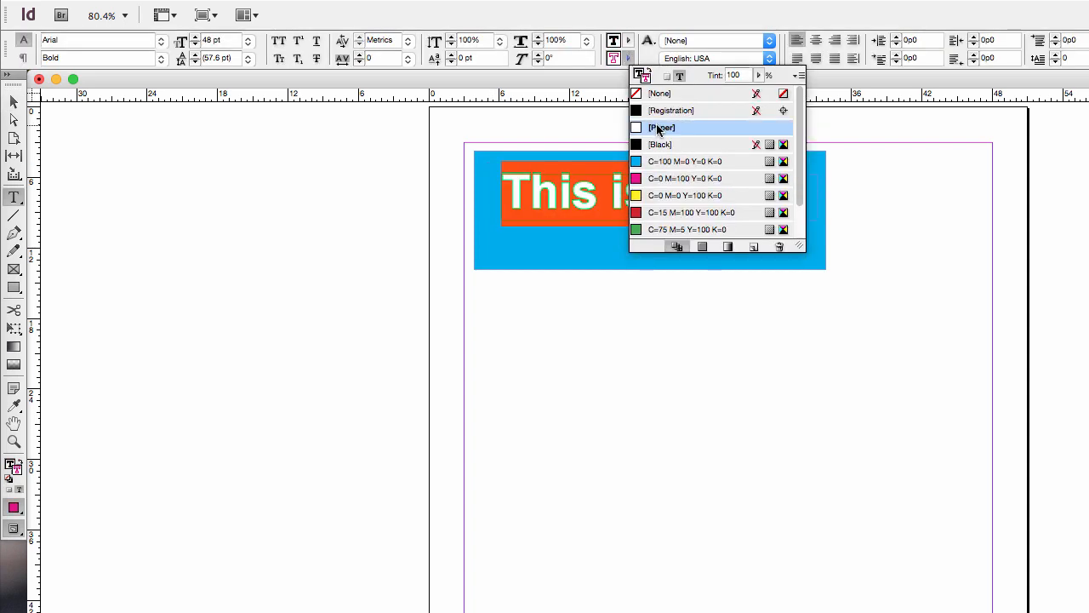
{"action": "left_click", "coordinate": [660, 129]}
{"action": "left_click", "coordinate": [13, 101]}
{"action": "left_click", "coordinate": [881, 517]}
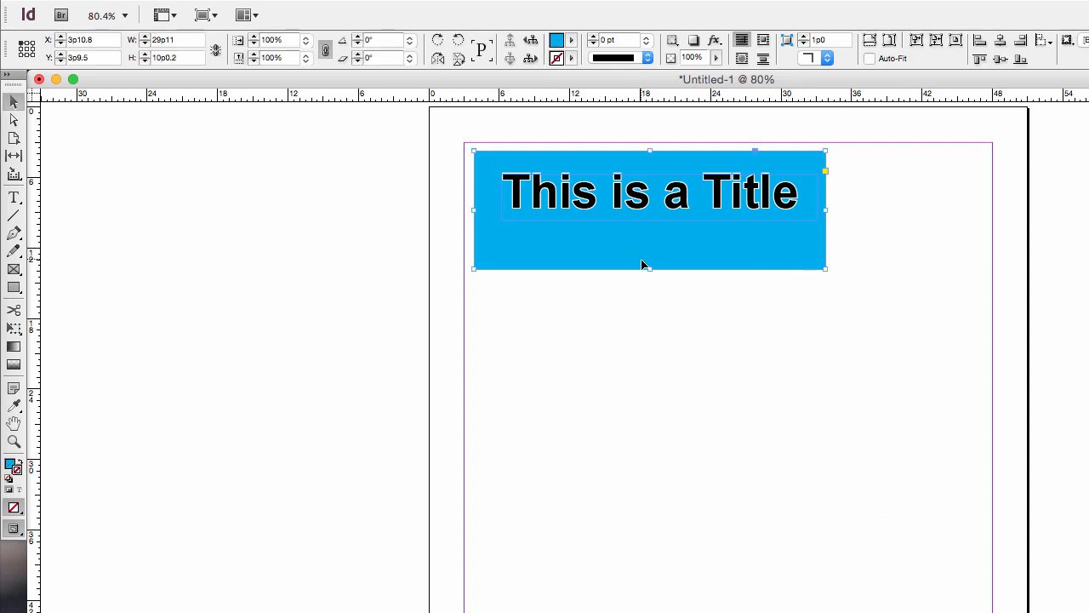
- Reduce the blue rectangle's height to about 7p2.5 and round its upper-right and lower-left corners
{"action": "left_click_drag", "start_coordinate": [650, 269], "coordinate": [650, 235]}
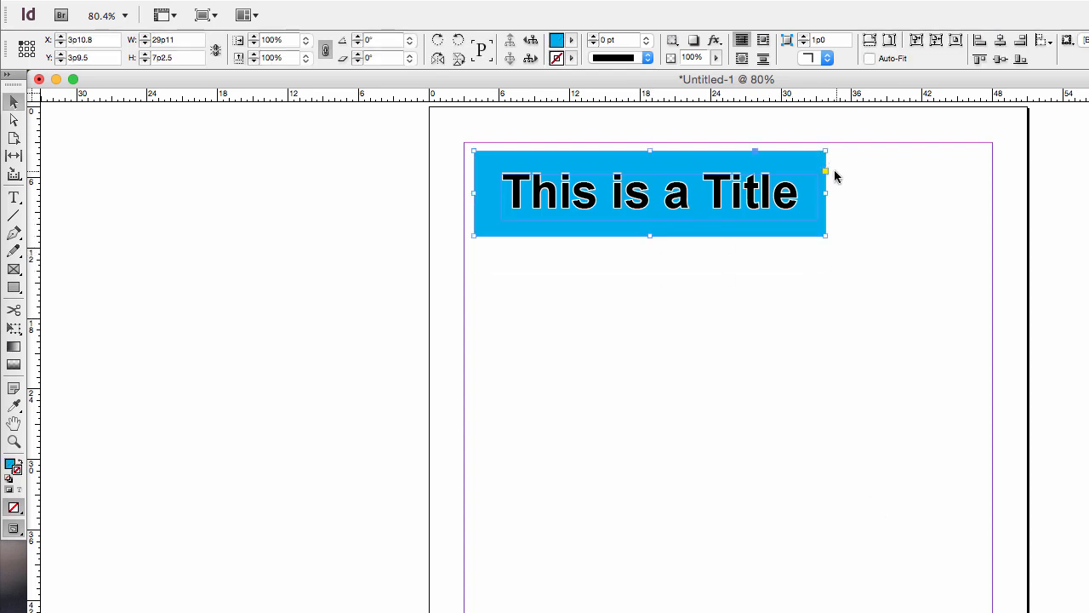
{"action": "left_click", "coordinate": [825, 172]}
{"action": "left_click_drag", "start_coordinate": [826, 151], "coordinate": [794, 160]}
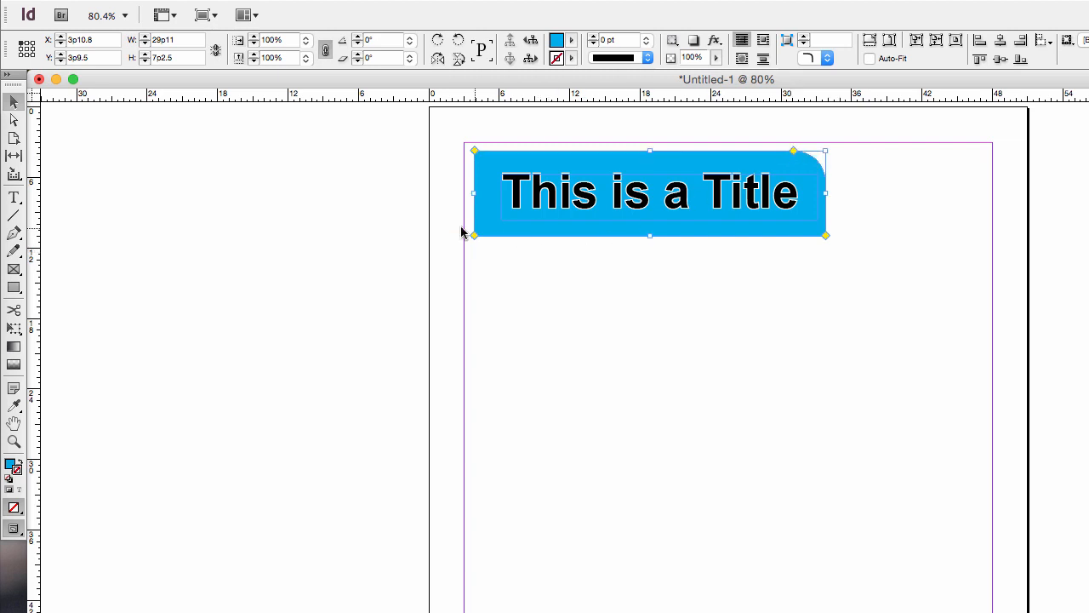
{"action": "left_click_drag", "start_coordinate": [472, 236], "coordinate": [510, 242]}
{"action": "left_click", "coordinate": [520, 263]}
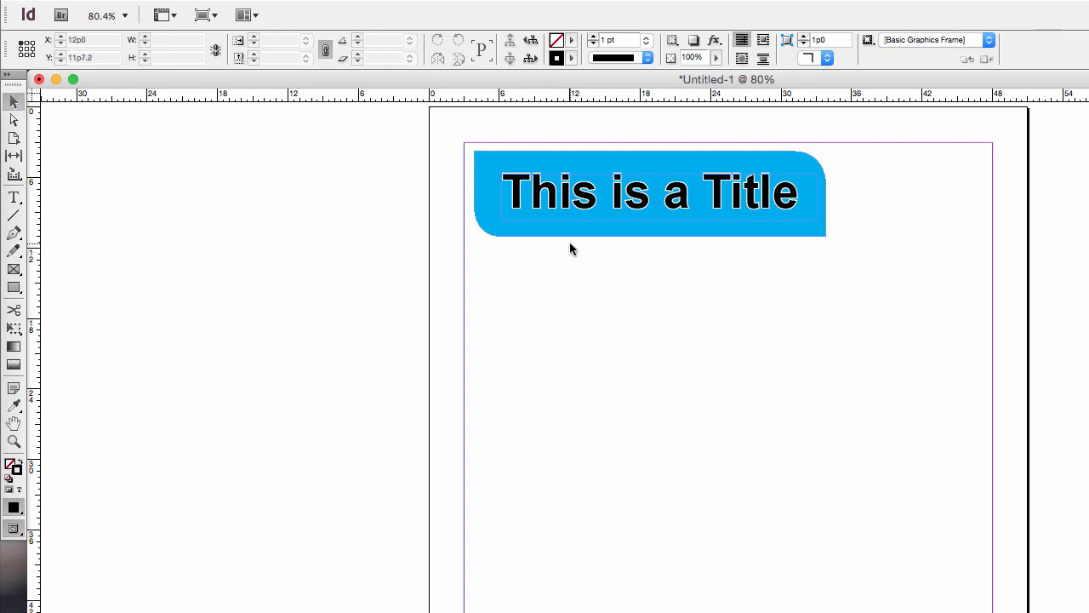
- Duplicate the blue title banner and place the copy just below the original
{"action": "left_click", "coordinate": [487, 150]}
{"action": "key", "text": "super+c"}
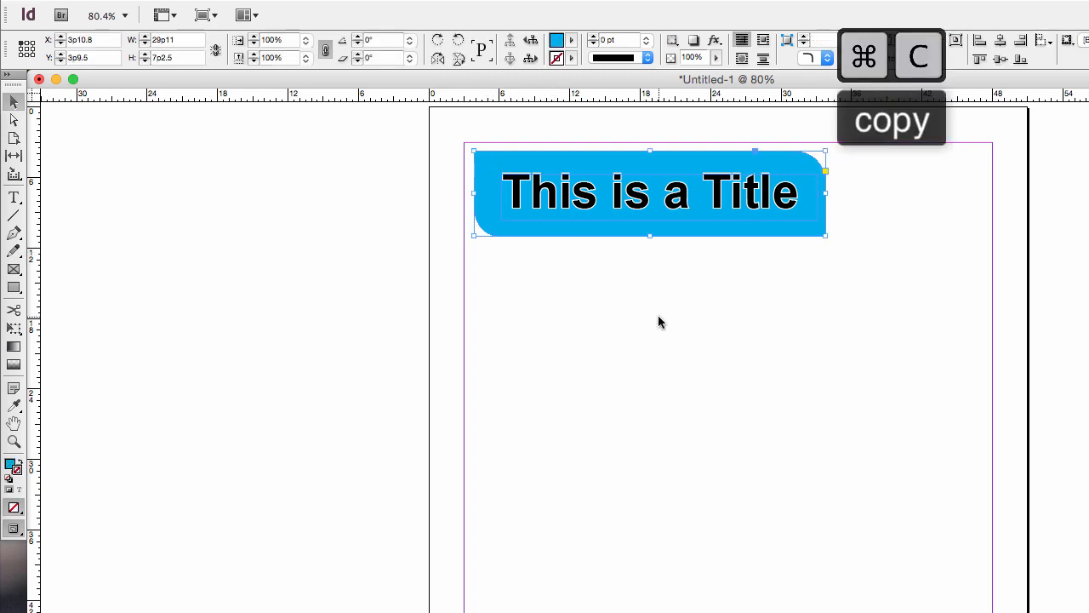
{"action": "key", "text": "super+v"}
{"action": "left_click_drag", "start_coordinate": [712, 529], "coordinate": [669, 296]}
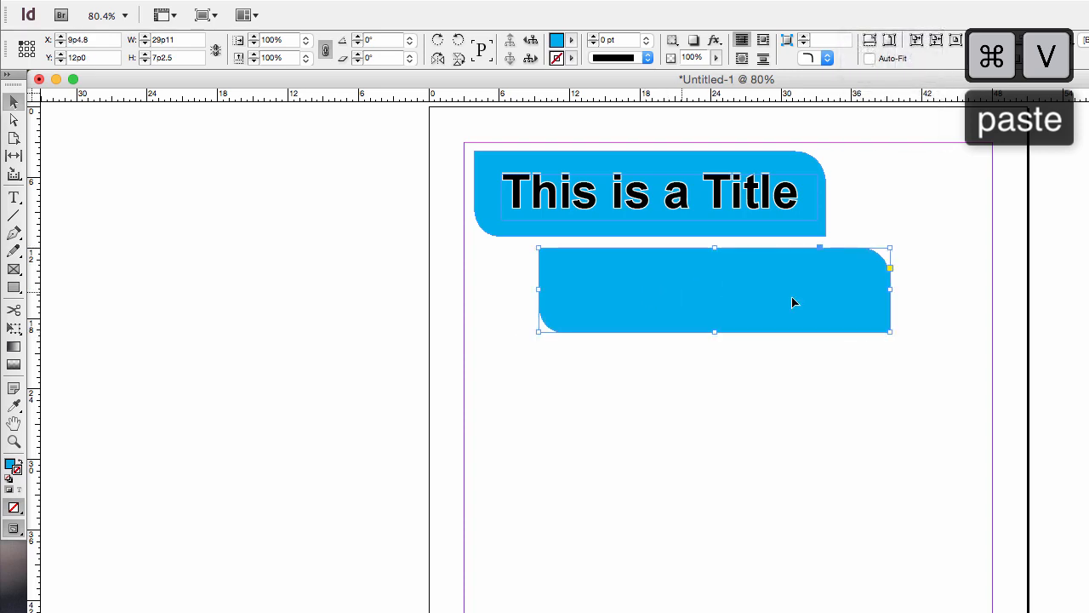
- On the copied banner, square the upper-right and lower-left corners and round the upper-left and lower-right corners
{"action": "left_click", "coordinate": [890, 269]}
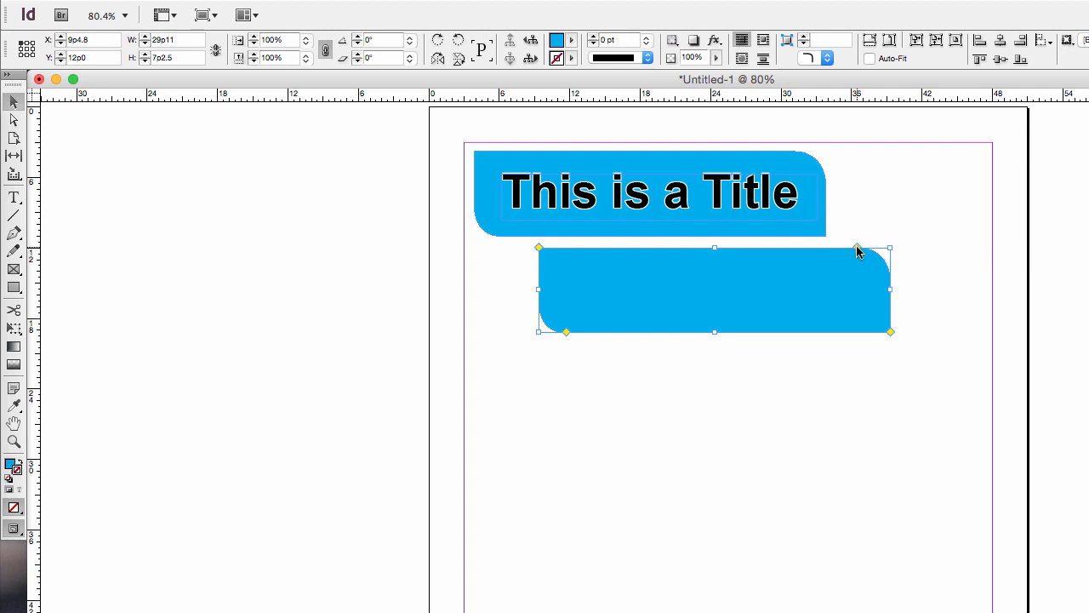
{"action": "left_click_drag", "start_coordinate": [857, 250], "coordinate": [907, 250]}
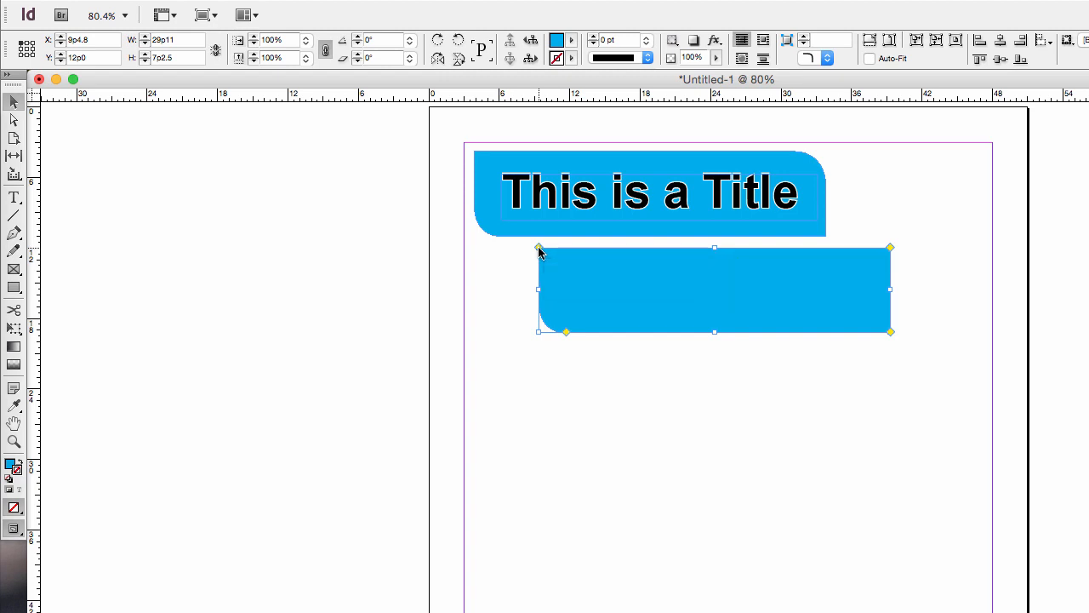
{"action": "left_click_drag", "start_coordinate": [540, 250], "coordinate": [575, 250]}
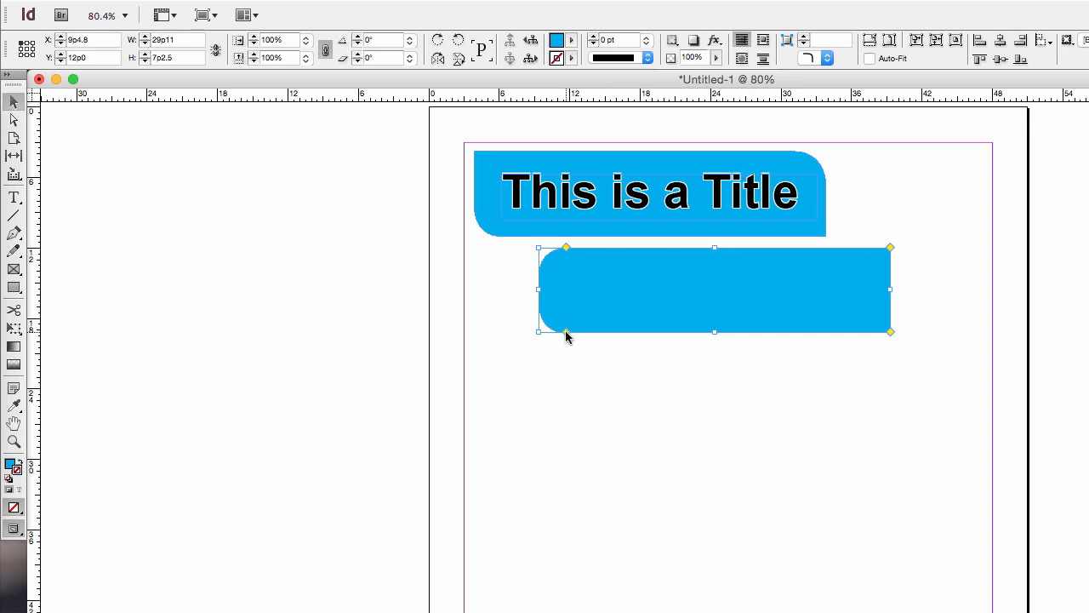
{"action": "left_click_drag", "start_coordinate": [565, 331], "coordinate": [524, 335]}
{"action": "left_click_drag", "start_coordinate": [891, 332], "coordinate": [860, 337]}
- Align the copy directly beneath the title banner and shrink it from its lower-left corner to about 27p7.4 by 6p4.8
{"action": "left_click_drag", "start_coordinate": [809, 298], "coordinate": [731, 297]}
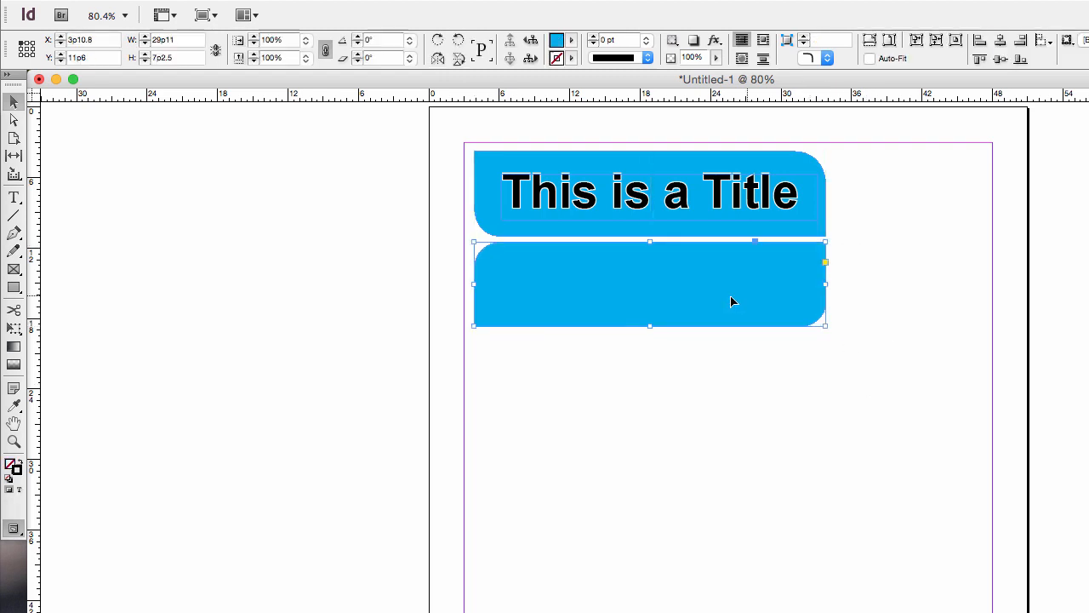
{"action": "left_click_drag", "start_coordinate": [474, 326], "coordinate": [502, 317]}
{"action": "left_click", "coordinate": [539, 357]}
{"action": "left_click", "coordinate": [519, 277]}
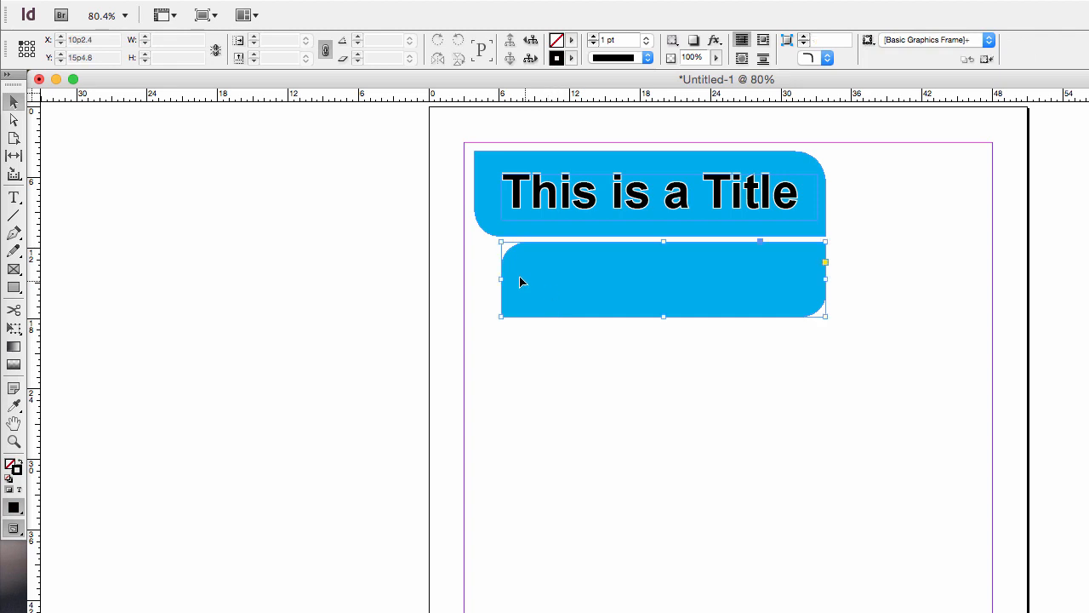
- Slightly increase the rounding of the lower banner's upper-left corner
{"action": "left_click", "coordinate": [826, 262]}
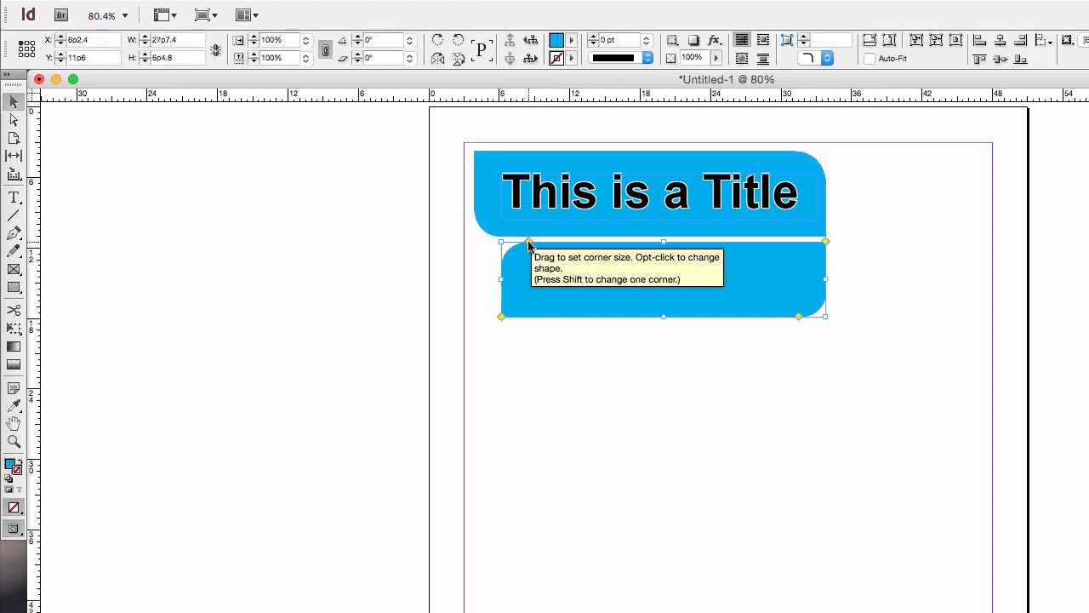
{"action": "mouse_move", "coordinate": [529, 245]}
{"action": "left_mouse_down"}
{"action": "mouse_move", "coordinate": [547, 246]}
{"action": "mouse_move", "coordinate": [536, 247]}
{"action": "left_mouse_up"}
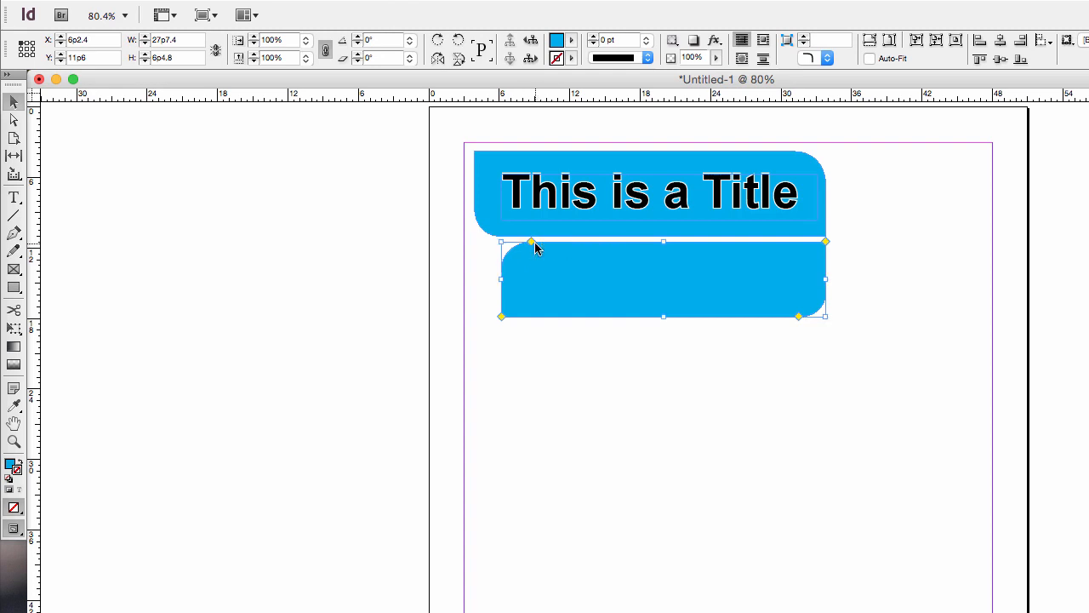
{"action": "left_click", "coordinate": [507, 232]}
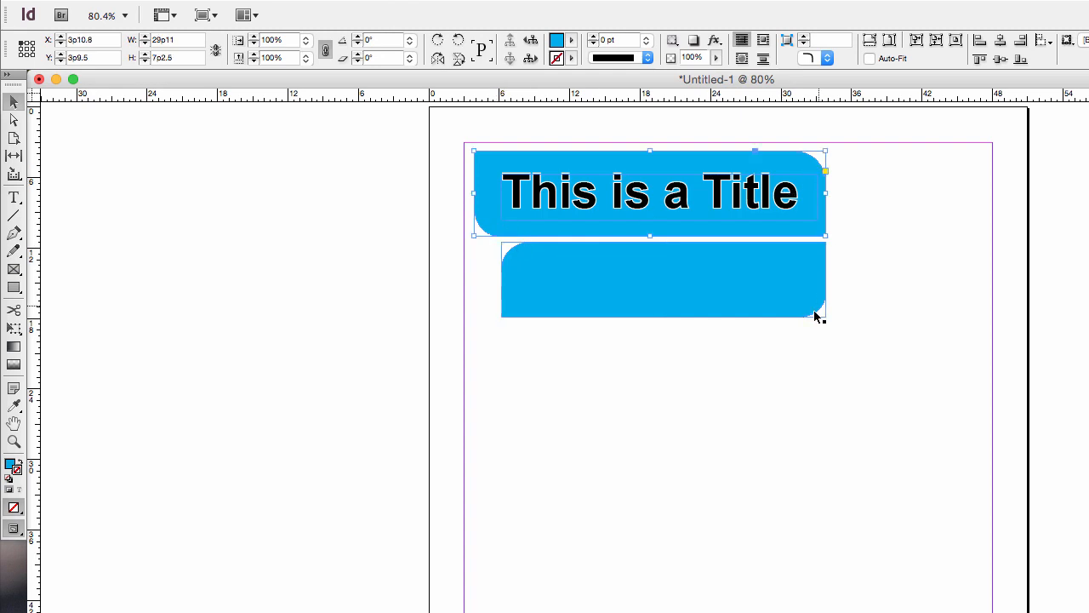
{"action": "left_click", "coordinate": [809, 281]}
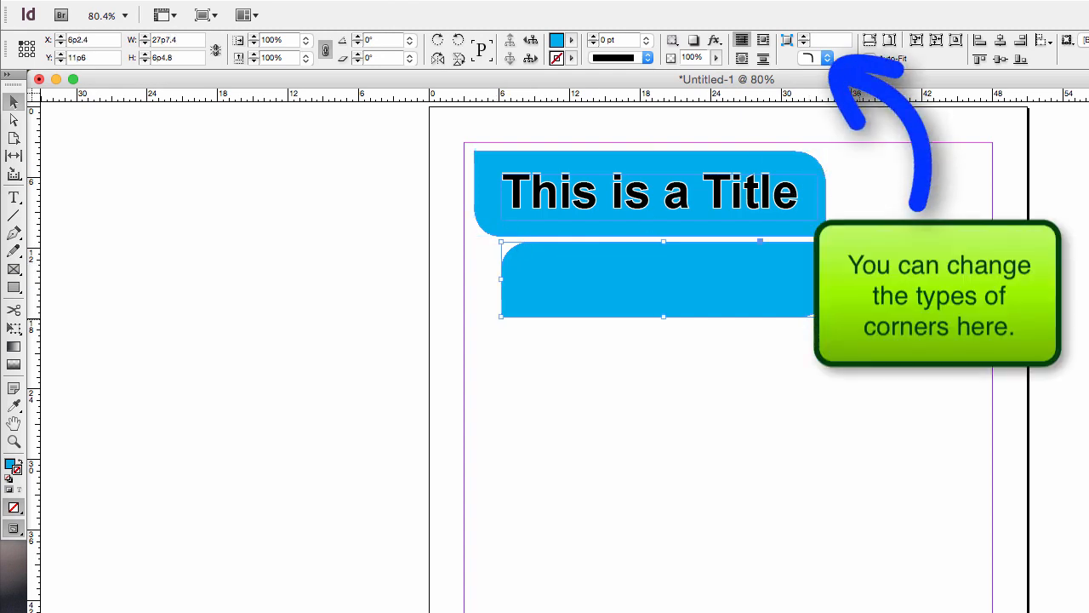
- Shrink the lower banner from its lower-left corner to about 22p2.4 by 5p0
{"action": "left_click", "coordinate": [851, 279]}
{"action": "left_click", "coordinate": [788, 273]}
{"action": "left_click_drag", "start_coordinate": [501, 314], "coordinate": [622, 285]}
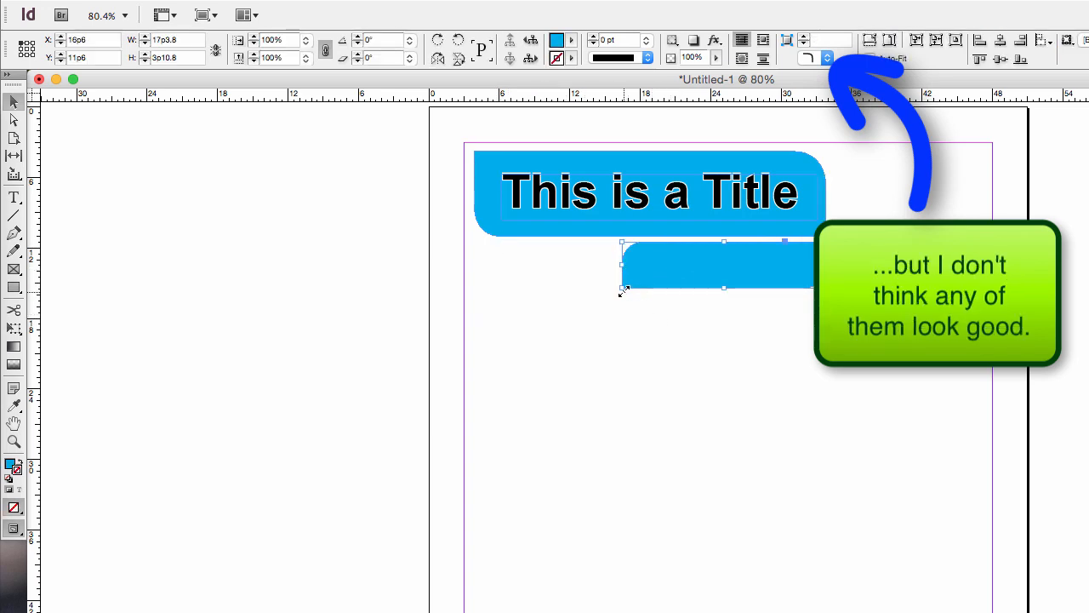
{"action": "left_click_drag", "start_coordinate": [622, 288], "coordinate": [609, 302]}
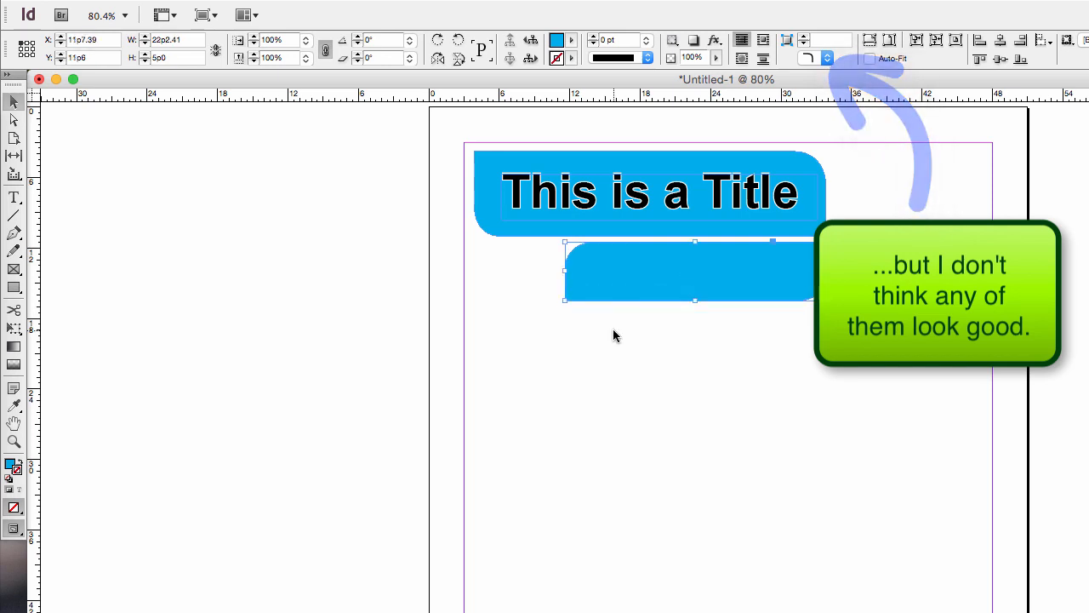
{"action": "left_click", "coordinate": [613, 336]}
- Duplicate the lower banner, place the copy just right of the title banner with their bottom edges aligned, and narrow it to a small block
{"action": "left_click", "coordinate": [615, 295]}
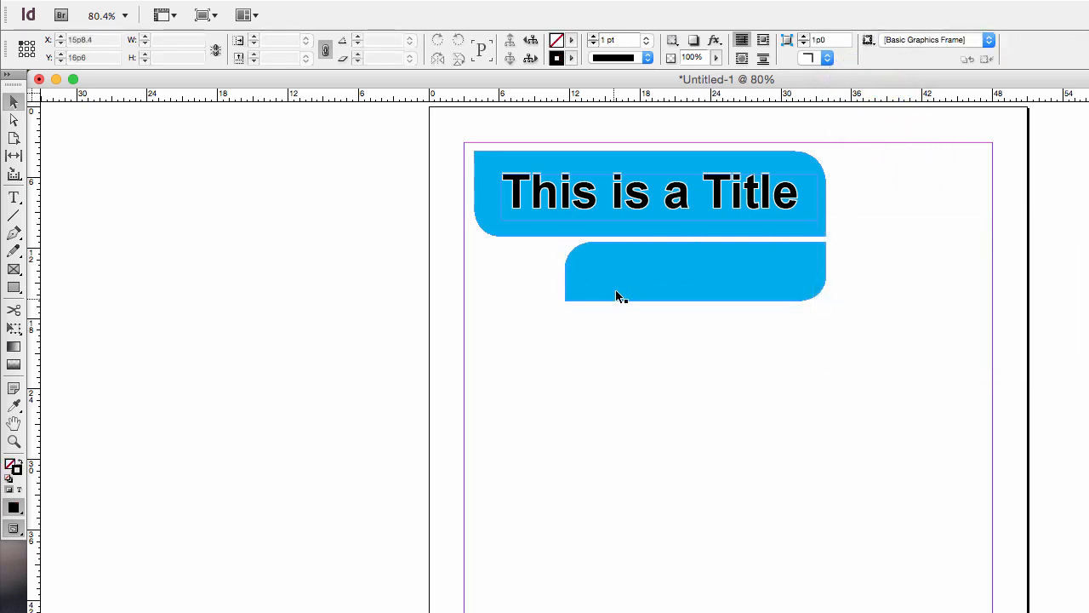
{"action": "key", "text": "super+c"}
{"action": "key", "text": "super+v"}
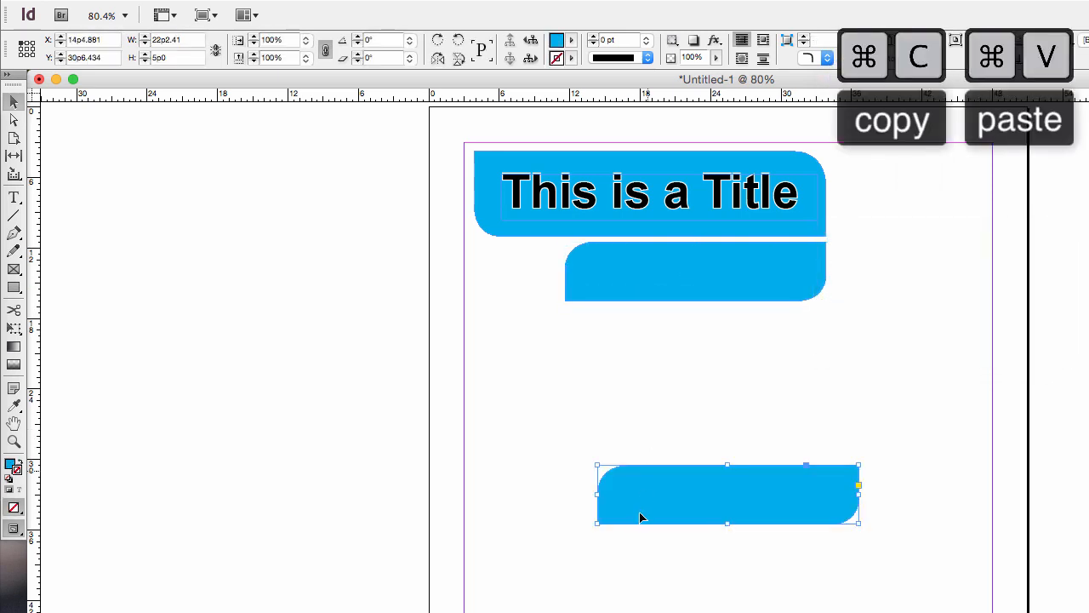
{"action": "left_click_drag", "start_coordinate": [630, 499], "coordinate": [867, 210]}
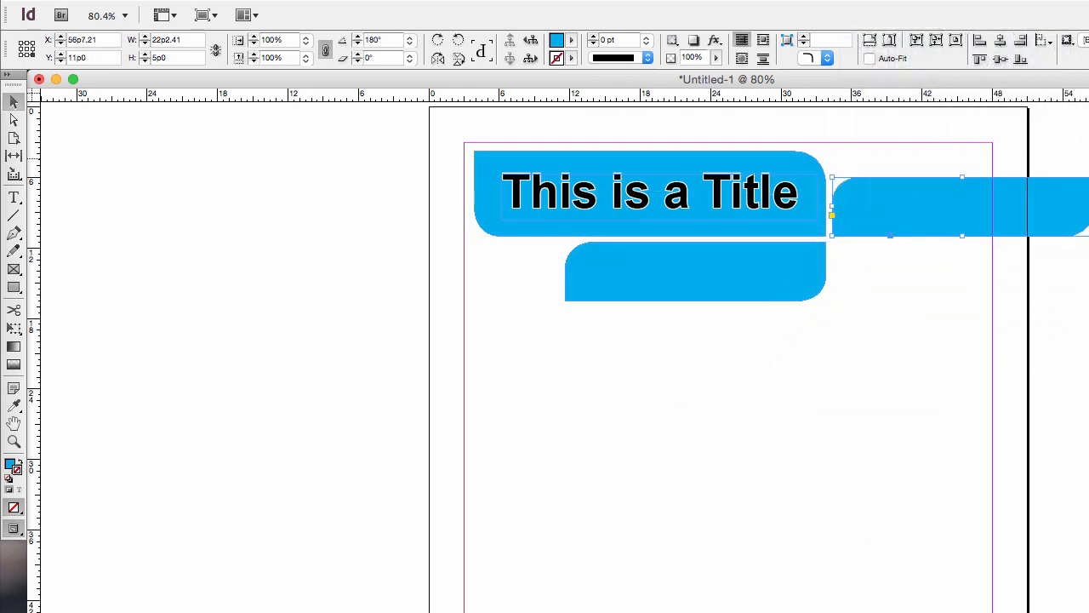
{"action": "left_click_drag", "start_coordinate": [1088, 181], "coordinate": [929, 174]}
{"action": "left_click", "coordinate": [904, 265]}
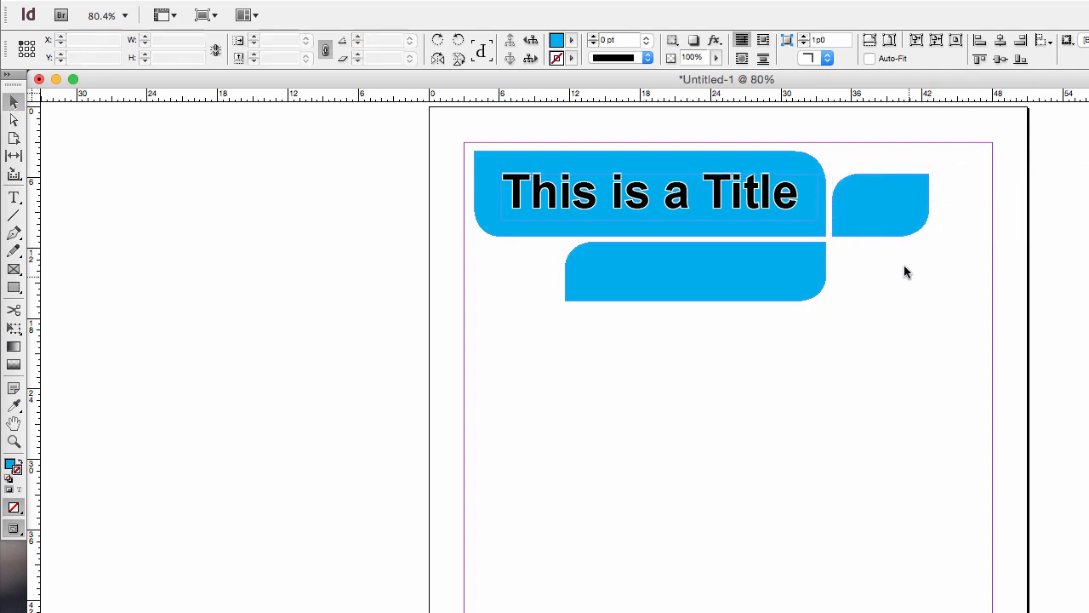
- Duplicate the title banner, shrink the copy to about 6p3.6 by 3p10.8, and fit it below the small right-hand block
{"action": "left_click", "coordinate": [769, 162]}
{"action": "key", "text": "super+c"}
{"action": "key", "text": "super+v"}
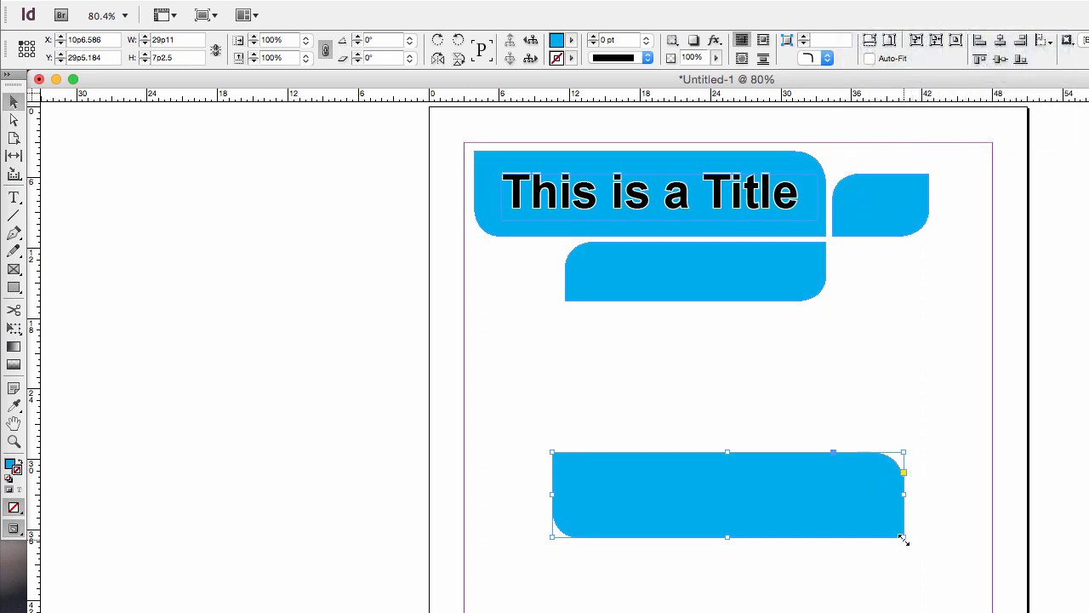
{"action": "left_click_drag", "start_coordinate": [909, 540], "coordinate": [908, 288]}
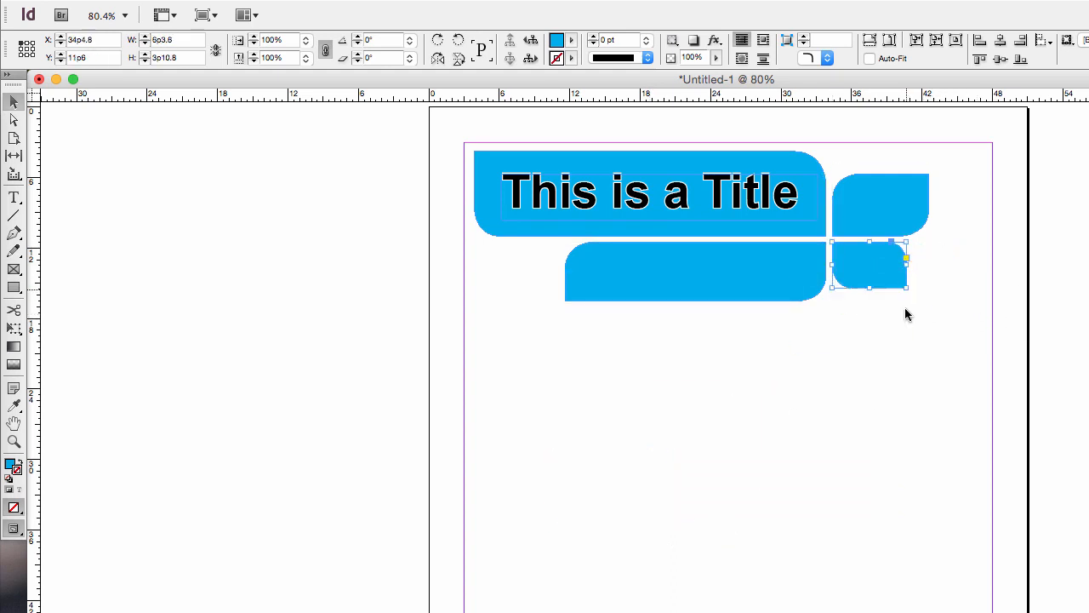
{"action": "left_click", "coordinate": [906, 384]}
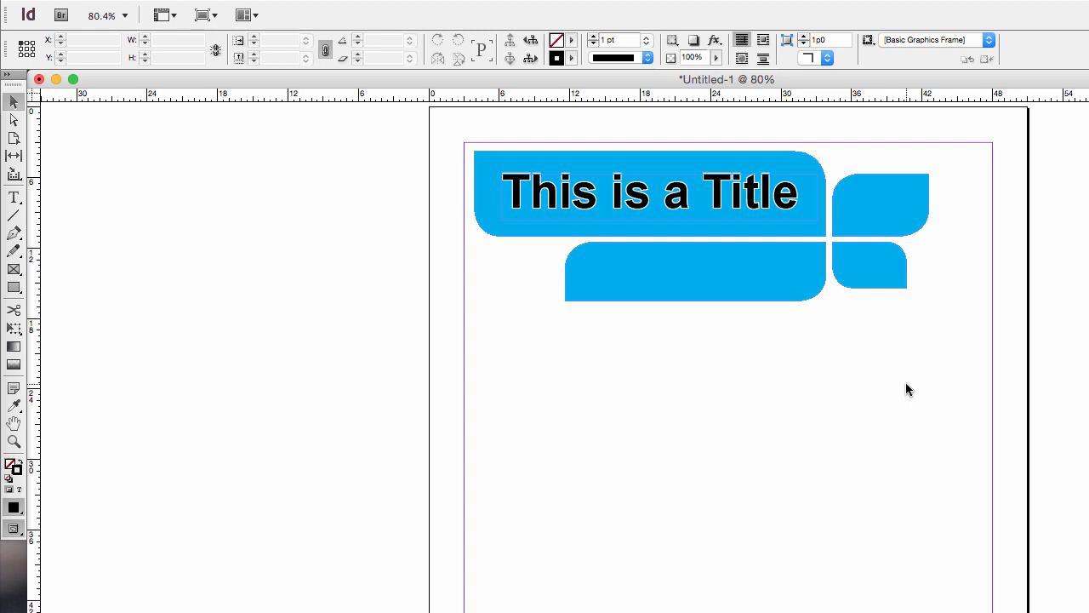
- Minimize the document window, open the Stuff for Indesign folder on the desktop, and select the photo whose file name starts with 12045326
{"action": "left_click", "coordinate": [56, 79]}
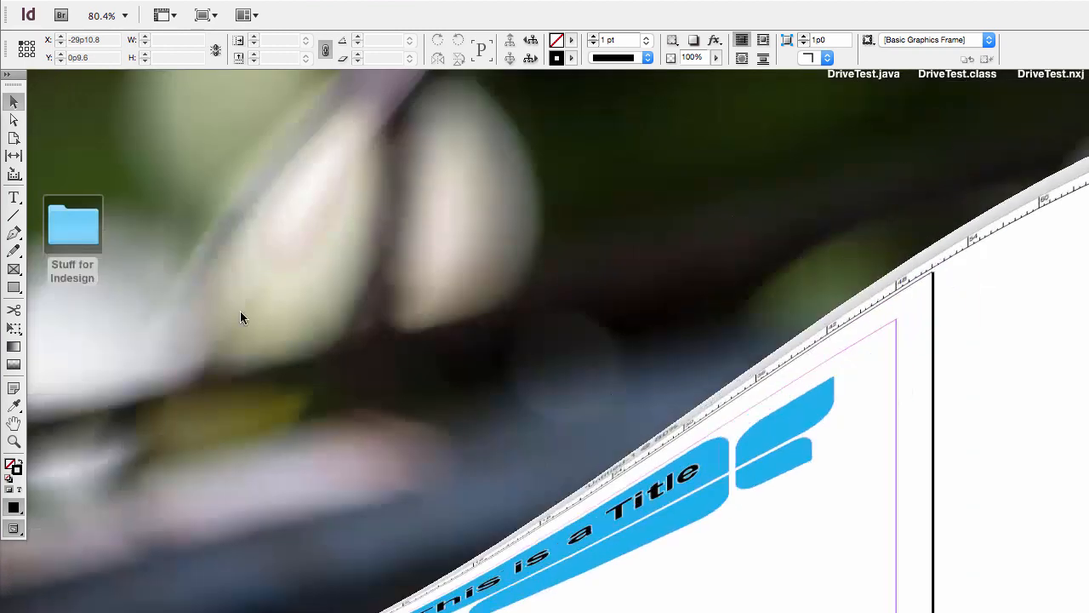
{"action": "double_click", "coordinate": [87, 230]}
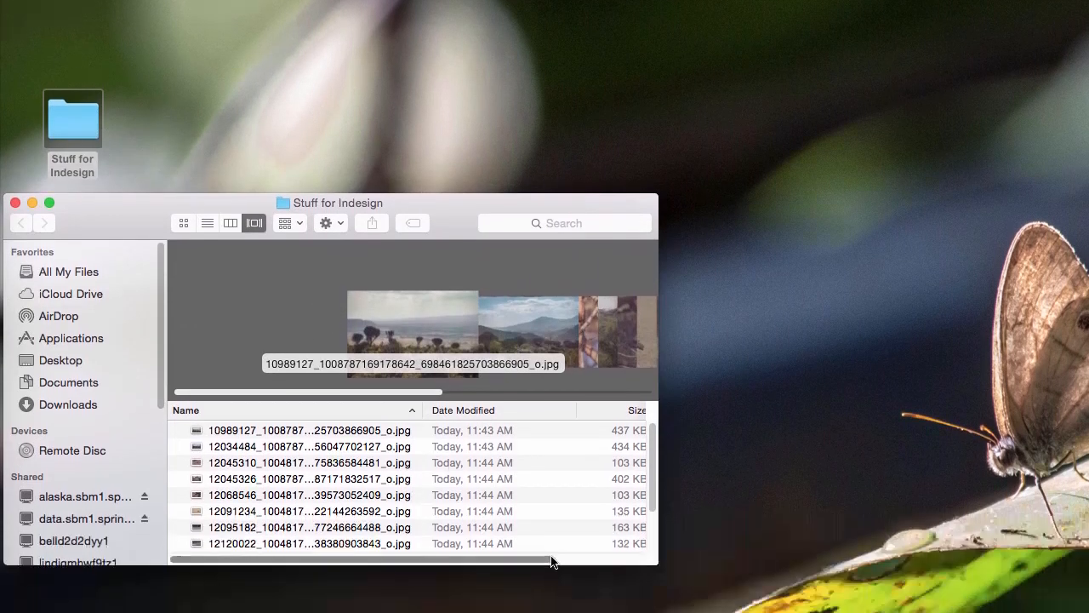
{"action": "left_click", "coordinate": [302, 572]}
{"action": "left_click", "coordinate": [302, 390]}
{"action": "left_click", "coordinate": [298, 406]}
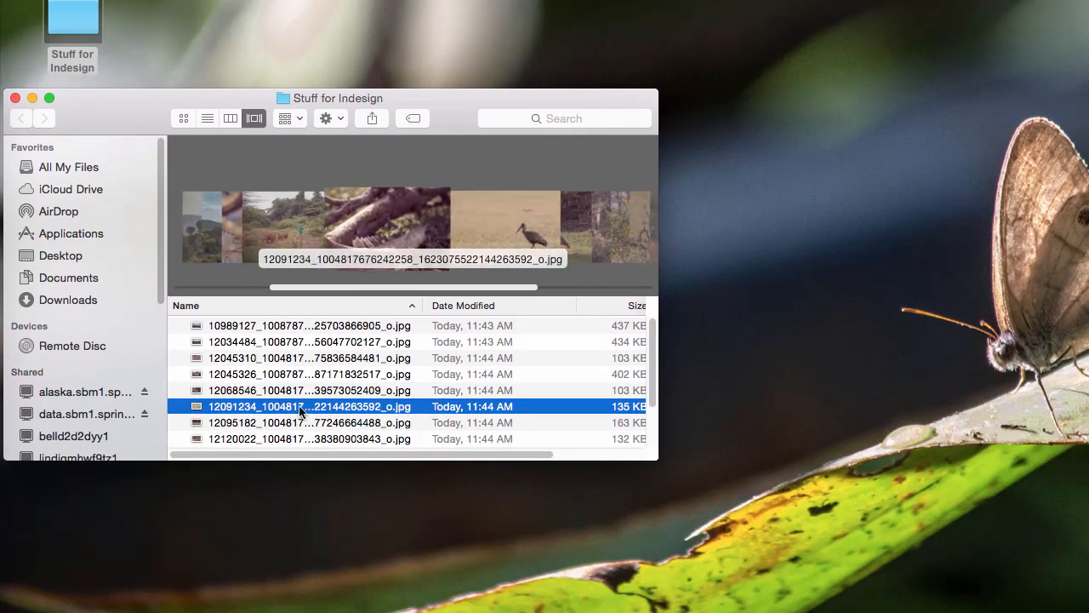
{"action": "left_click", "coordinate": [303, 390]}
{"action": "key", "text": "Up"}
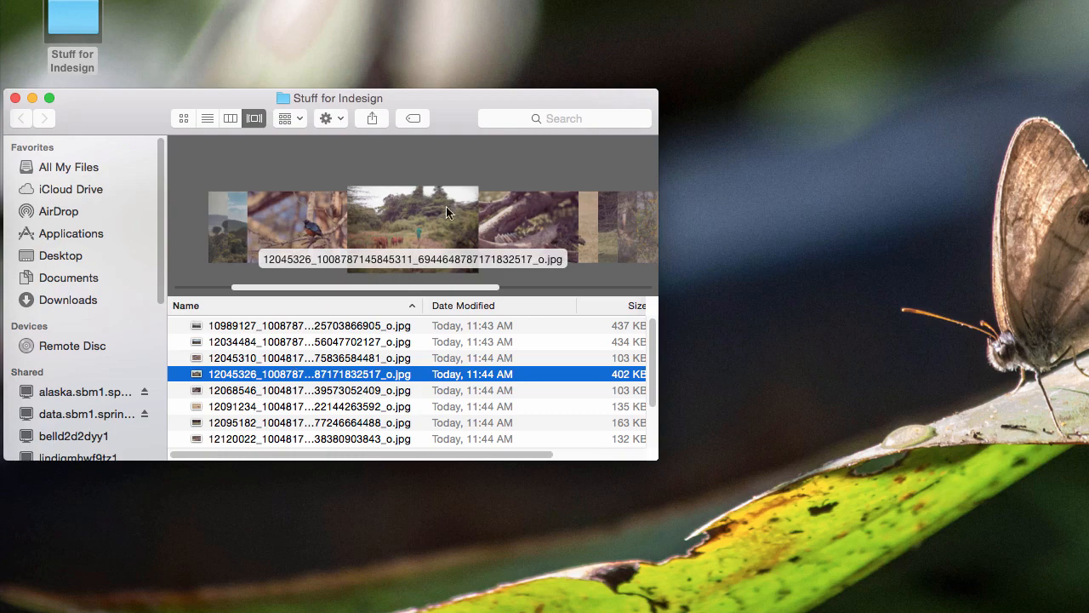
- Enlarge the folder window and its image preview area, and move the window up
{"action": "left_click_drag", "start_coordinate": [655, 460], "coordinate": [870, 612]}
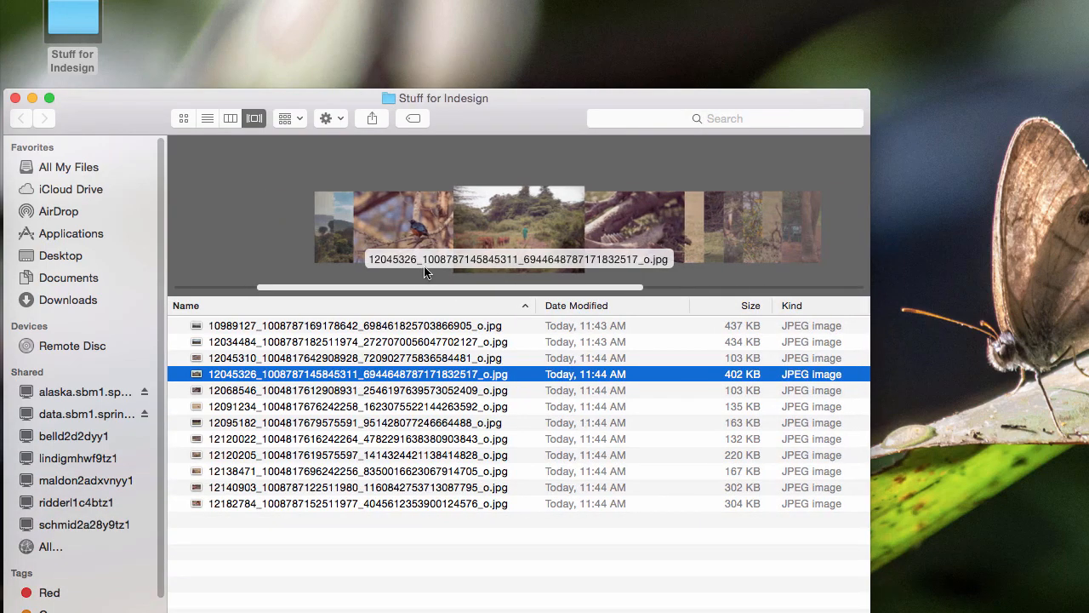
{"action": "left_click", "coordinate": [440, 298]}
{"action": "left_click_drag", "start_coordinate": [440, 296], "coordinate": [450, 536]}
{"action": "left_click_drag", "start_coordinate": [529, 101], "coordinate": [539, 21]}
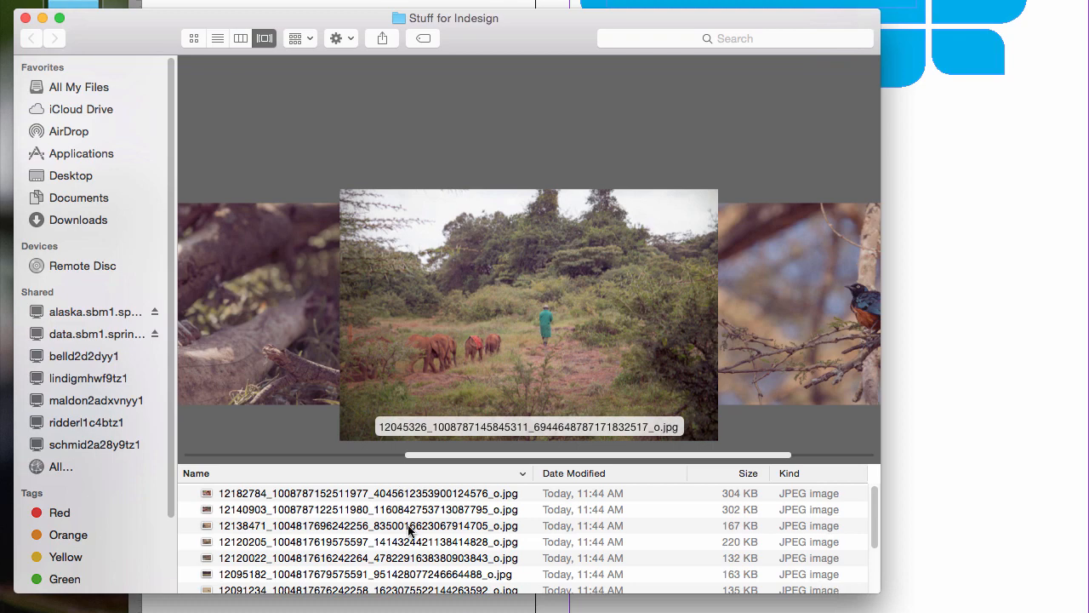
- Bring the 12045326 elephant photo into the document and place it below the banners at about 32p11 by 21p11.5
{"action": "key", "text": "Down"}
{"action": "key", "text": "Up"}
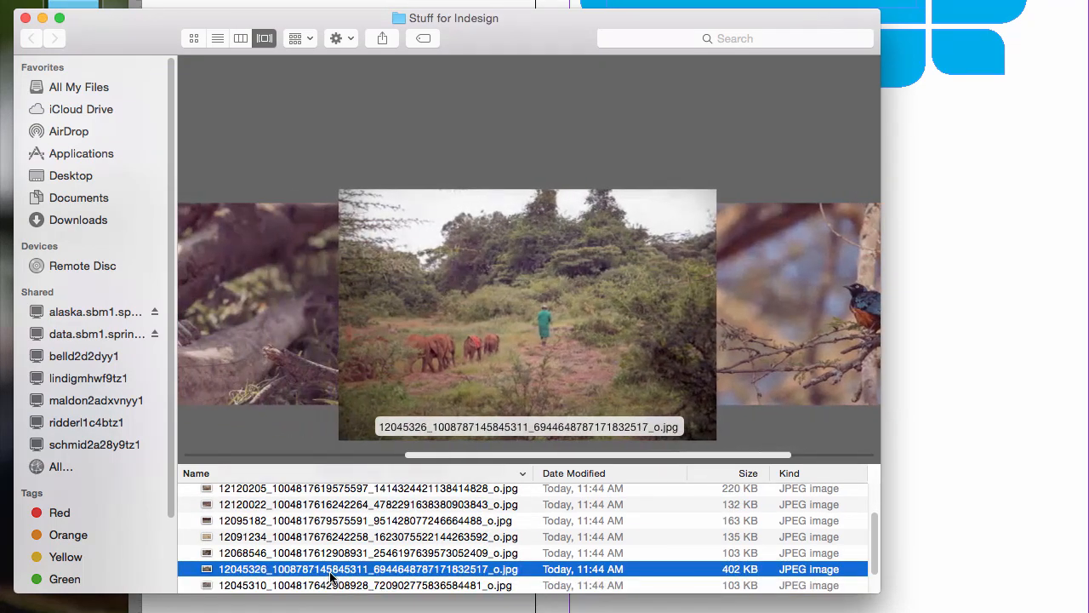
{"action": "left_click_drag", "start_coordinate": [330, 577], "coordinate": [961, 384]}
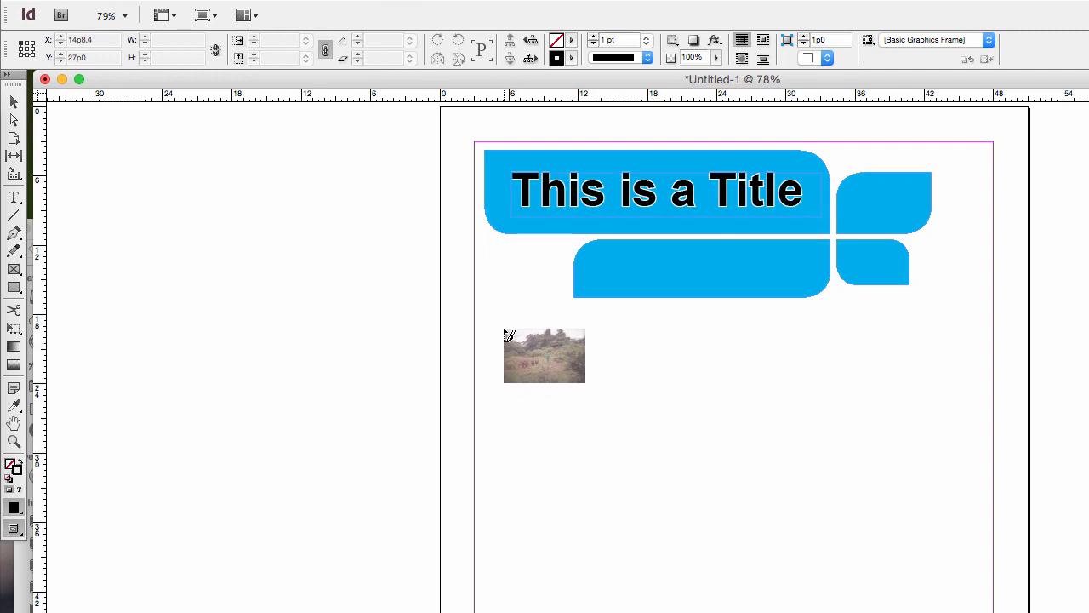
{"action": "left_click", "coordinate": [502, 328]}
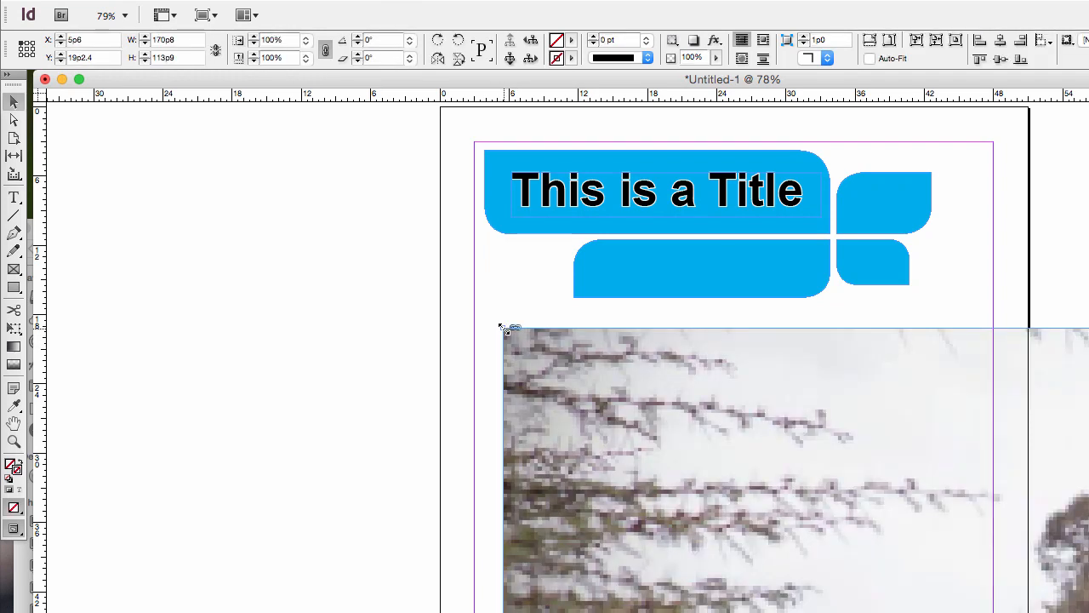
{"action": "key", "text": "super+z"}
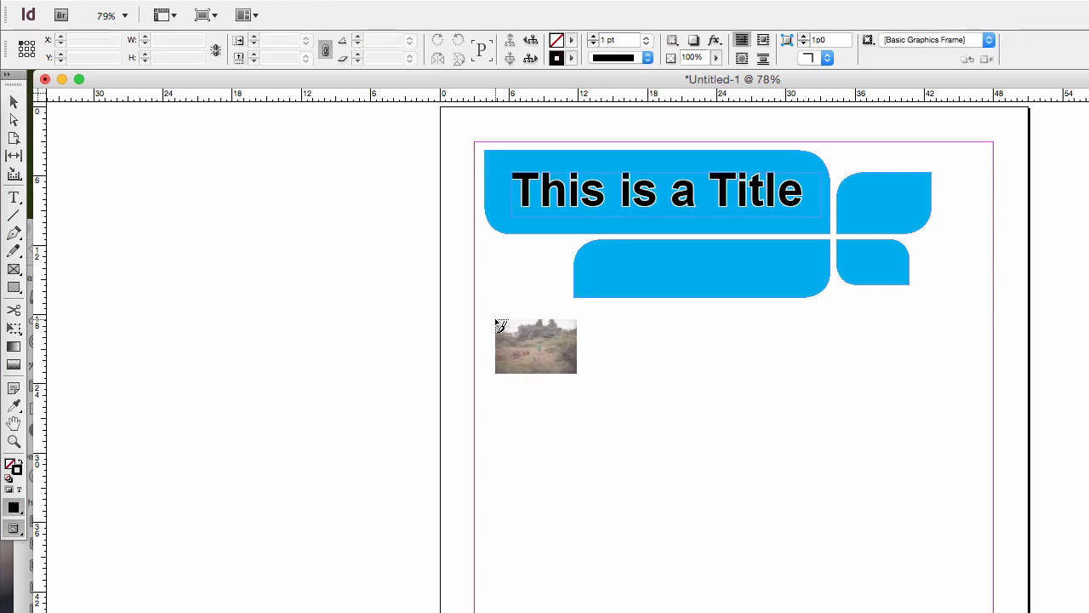
{"action": "left_click_drag", "start_coordinate": [492, 315], "coordinate": [874, 524]}
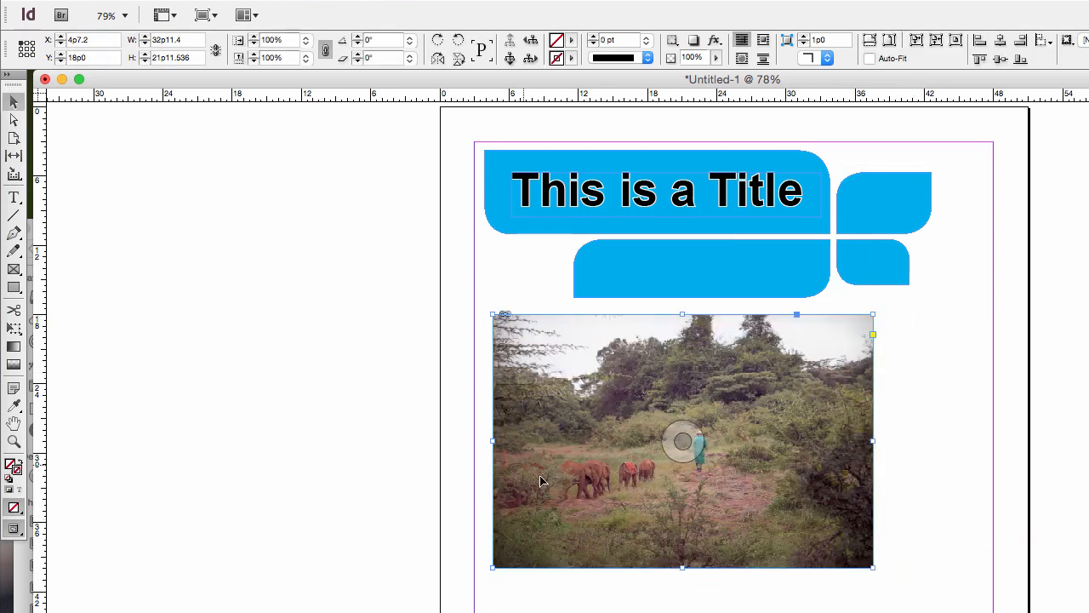
- Move the photo up to the page's upper-right margin corner and send it to the back, behind the title and banners
{"action": "left_click_drag", "start_coordinate": [638, 476], "coordinate": [752, 301]}
{"action": "right_click", "coordinate": [730, 307]}
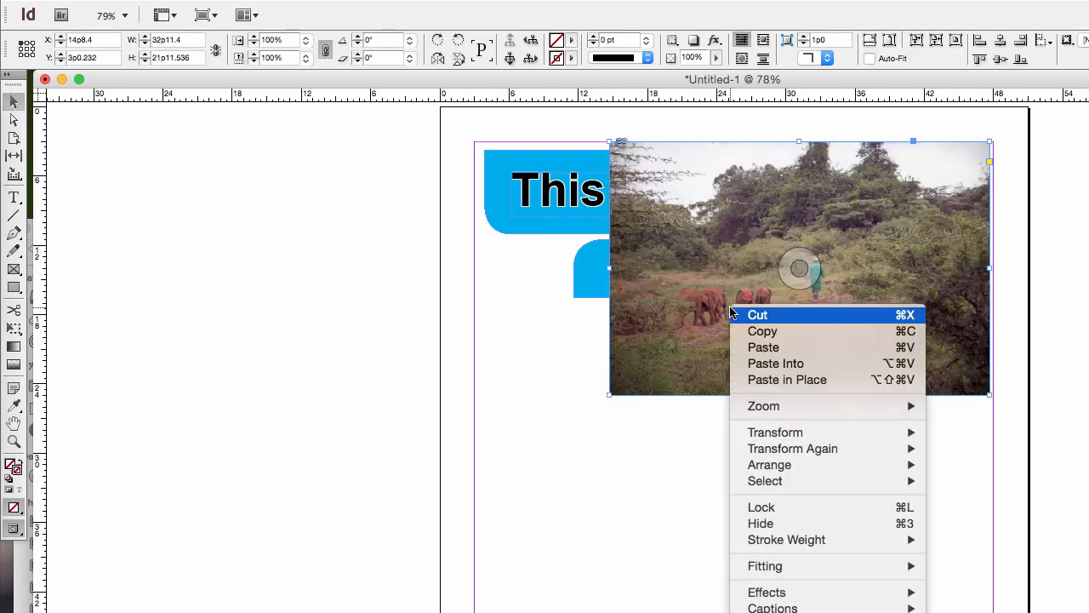
{"action": "mouse_move", "coordinate": [800, 466]}
{"action": "left_click", "coordinate": [981, 481]}
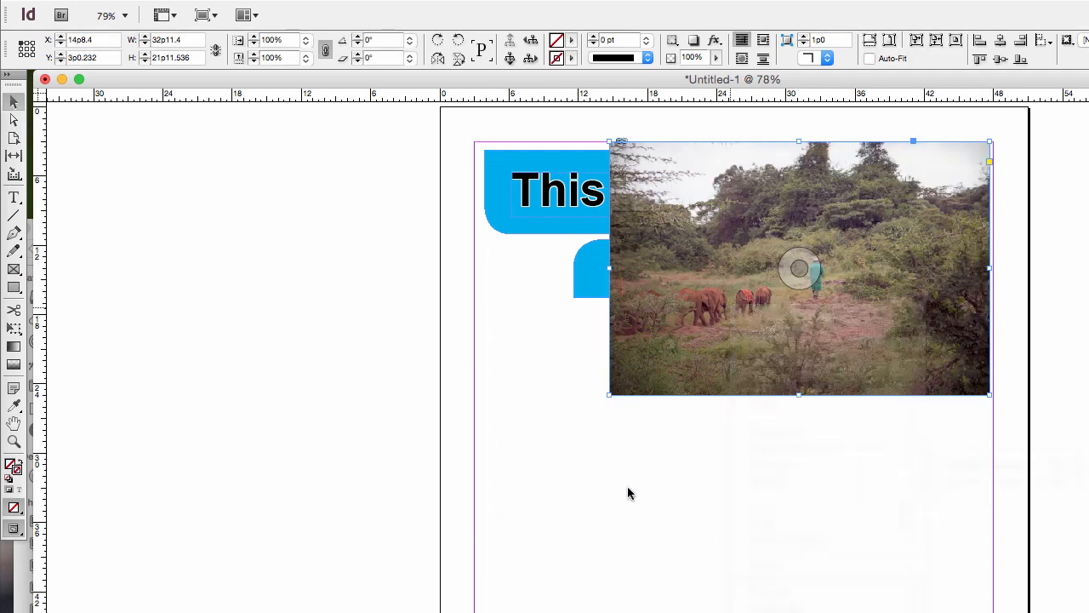
{"action": "left_click", "coordinate": [608, 473]}
- Move the title, all four blue banners and the photo down the page together
{"action": "left_click", "coordinate": [662, 279]}
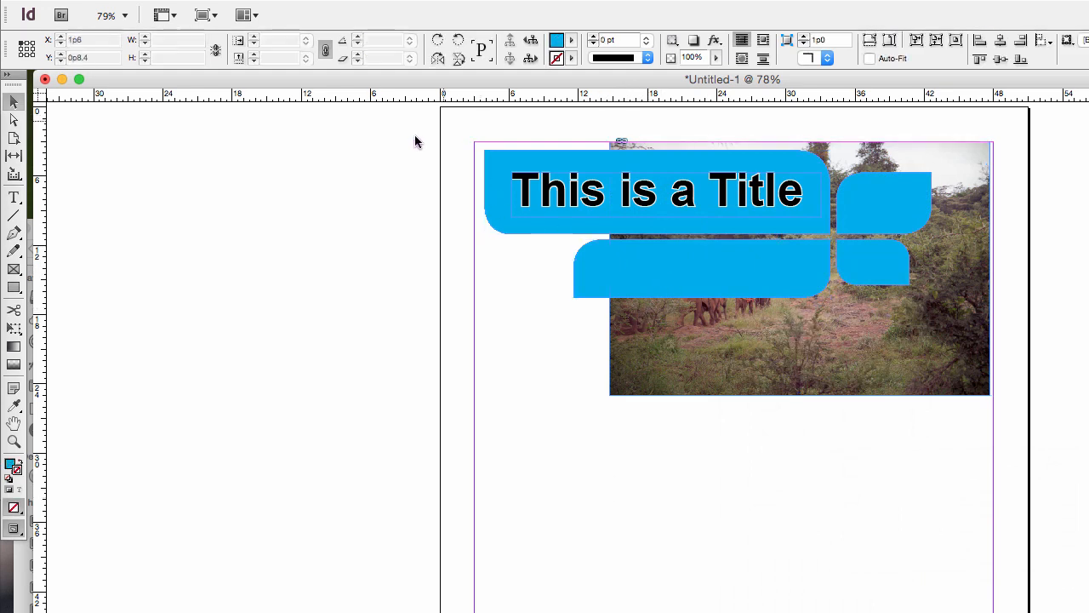
{"action": "left_click_drag", "start_coordinate": [416, 110], "coordinate": [884, 302]}
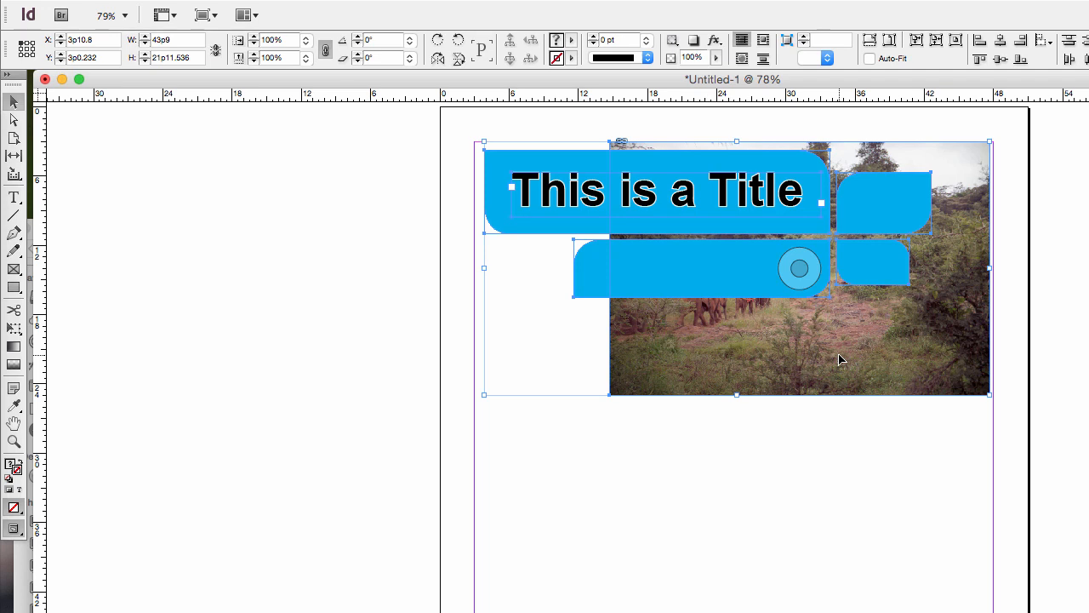
{"action": "key", "text": "shift+Down"}
{"action": "key", "text": "shift+Down"}
{"action": "key", "text": "shift+Down"}
{"action": "key", "text": "shift+Down"}
{"action": "key", "text": "shift+Down"}
{"action": "key", "text": "shift+Down"}
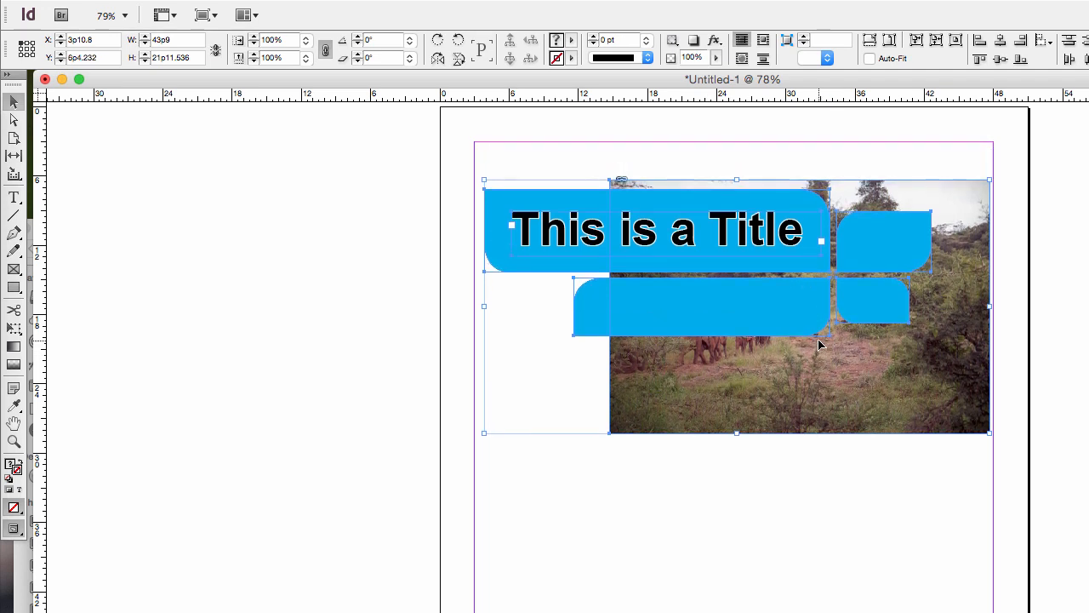
{"action": "left_click", "coordinate": [797, 389]}
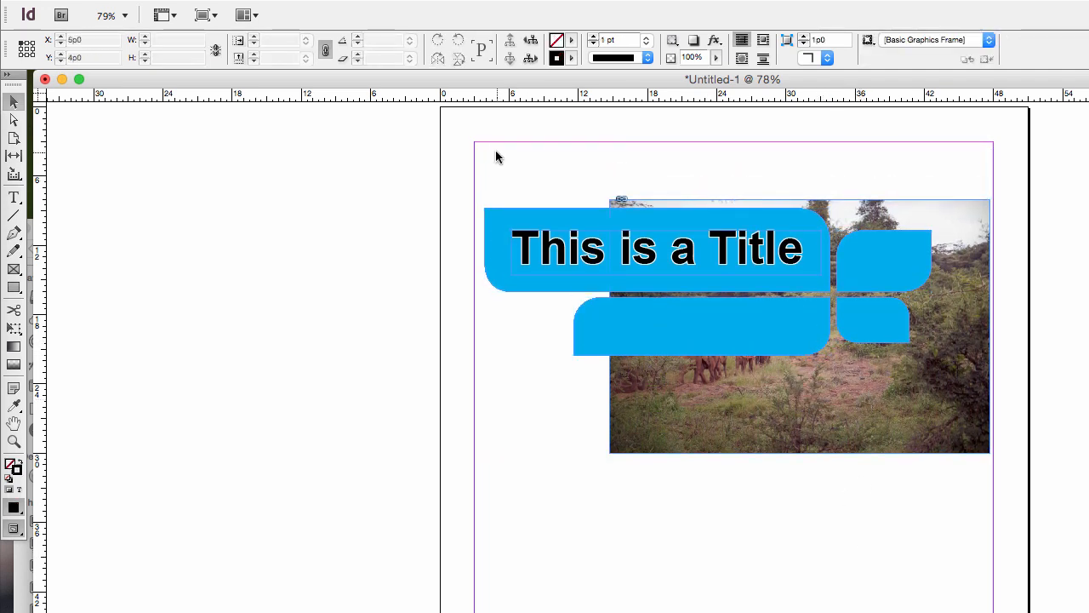
- Move only the photo back up to the page's top margin, leaving the title and banners lower
{"action": "left_click_drag", "start_coordinate": [494, 158], "coordinate": [935, 461]}
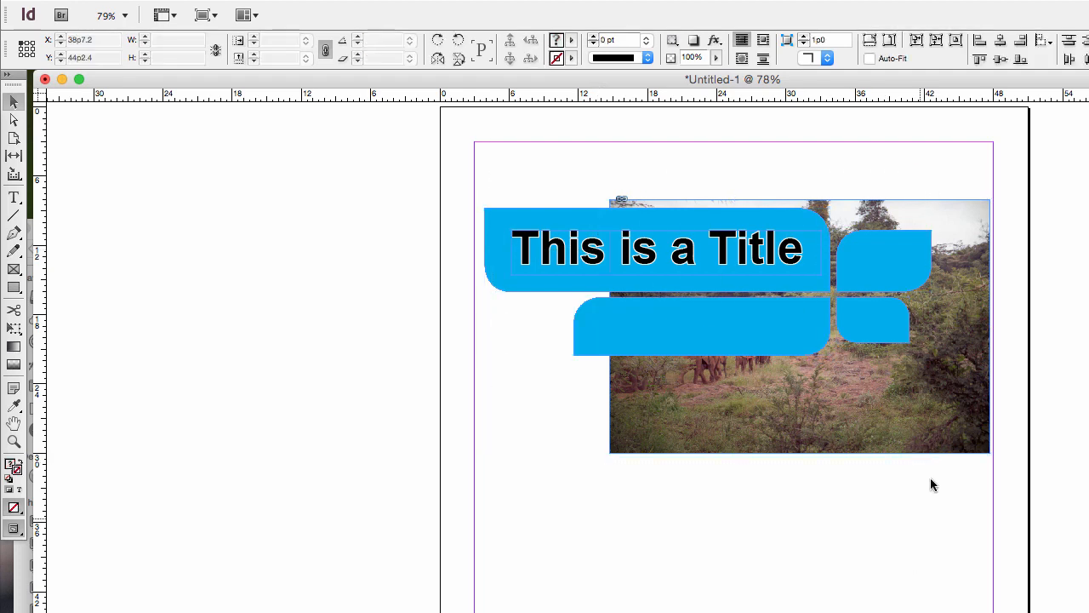
{"action": "key", "text": "shift+Up"}
{"action": "key", "text": "shift+Up"}
{"action": "key", "text": "shift+Up"}
{"action": "key", "text": "shift+Up"}
{"action": "key", "text": "shift+Up"}
{"action": "key", "text": "shift+Up"}
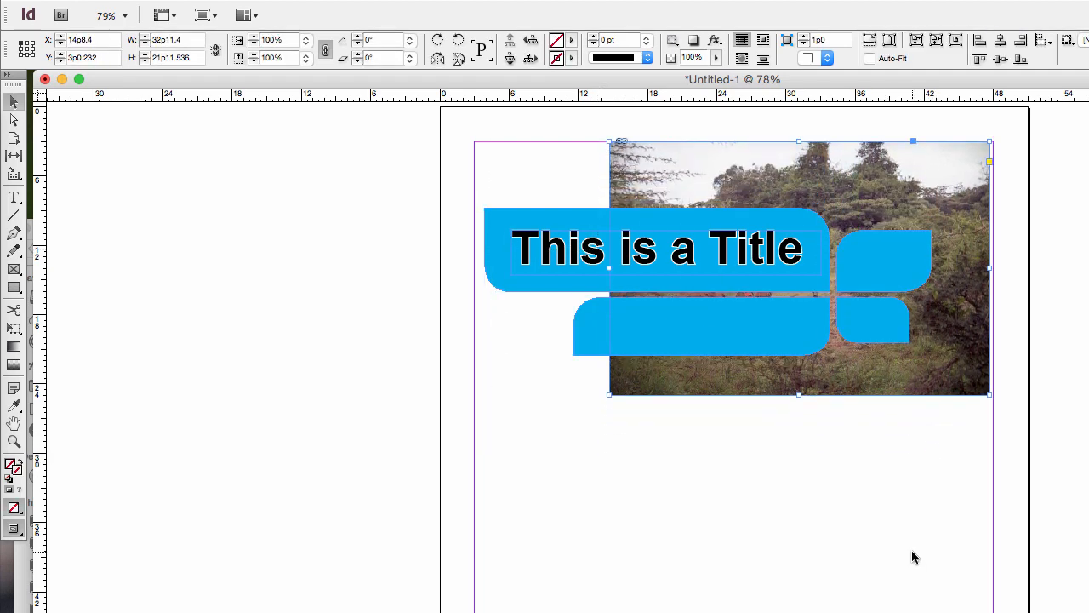
{"action": "left_click", "coordinate": [497, 422]}
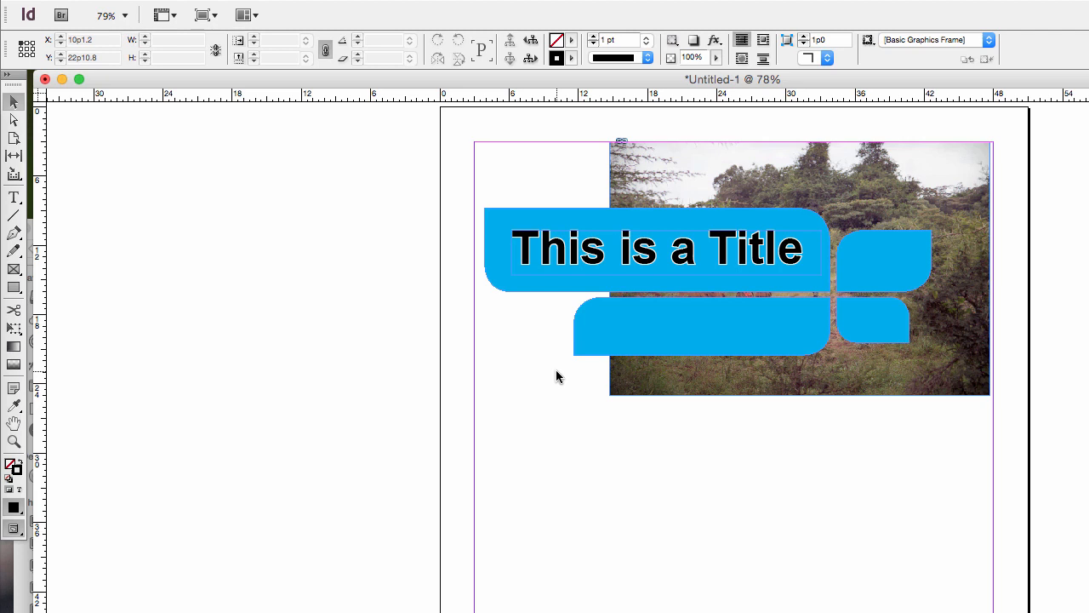
- Set the Transparency blending mode of the long lower banner to Color, with the effect preview turned on
{"action": "left_click", "coordinate": [622, 316]}
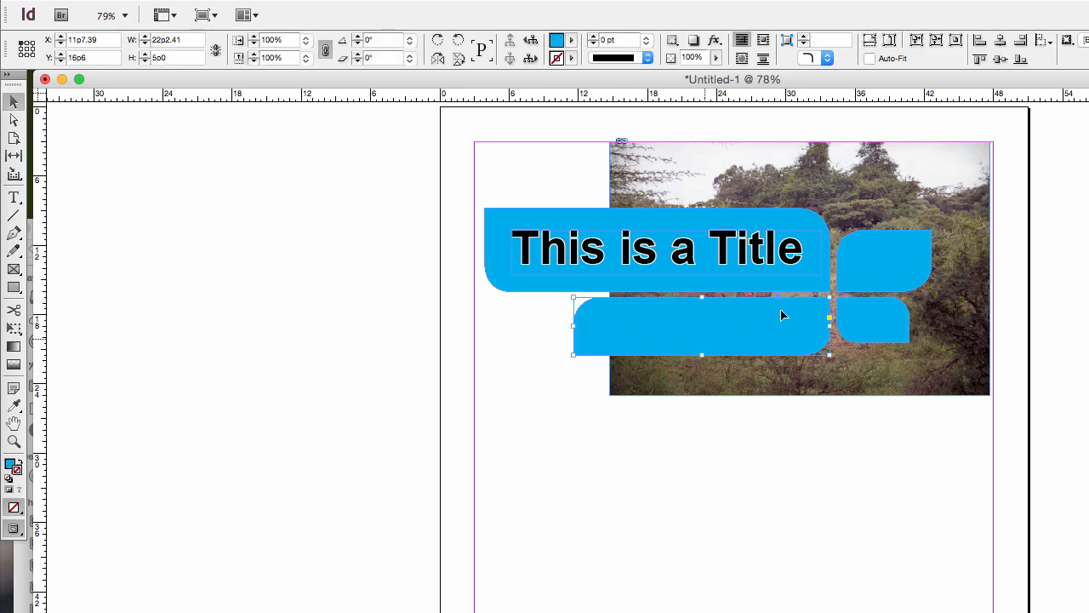
{"action": "right_click", "coordinate": [687, 321]}
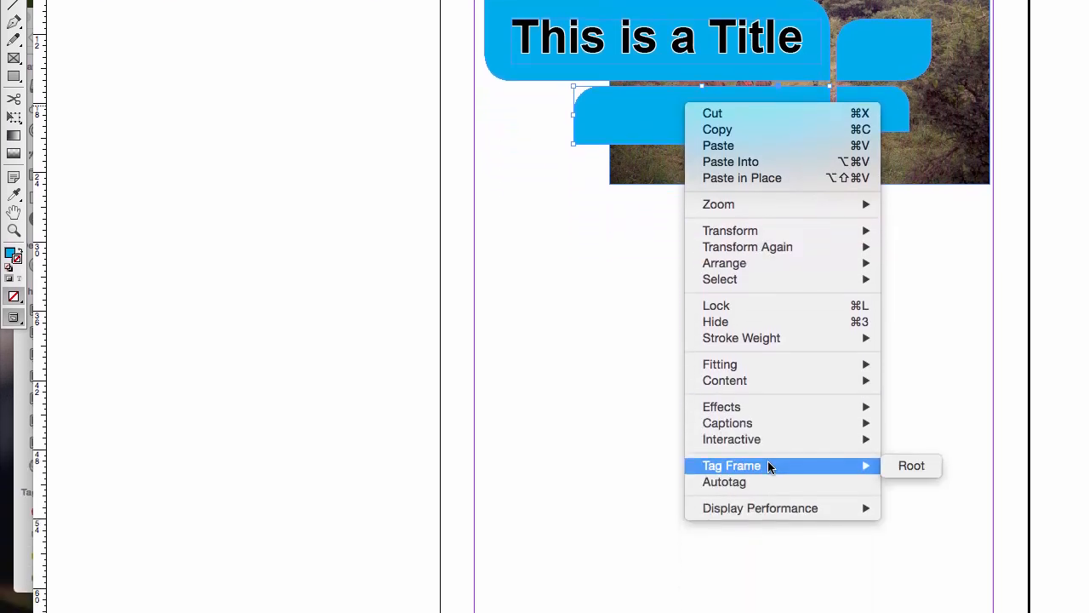
{"action": "mouse_move", "coordinate": [756, 405]}
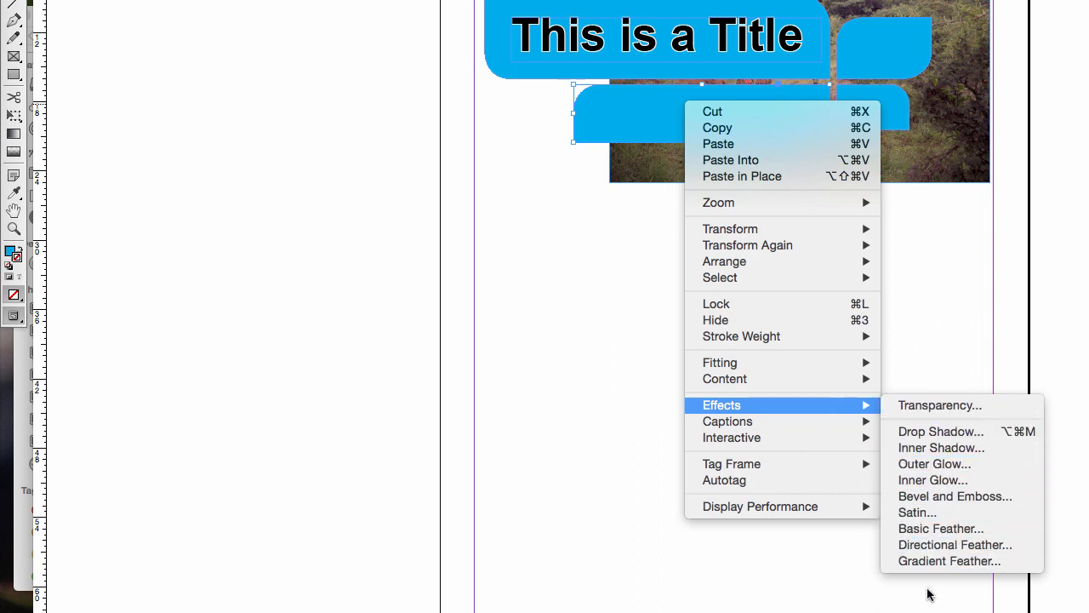
{"action": "left_click", "coordinate": [935, 405]}
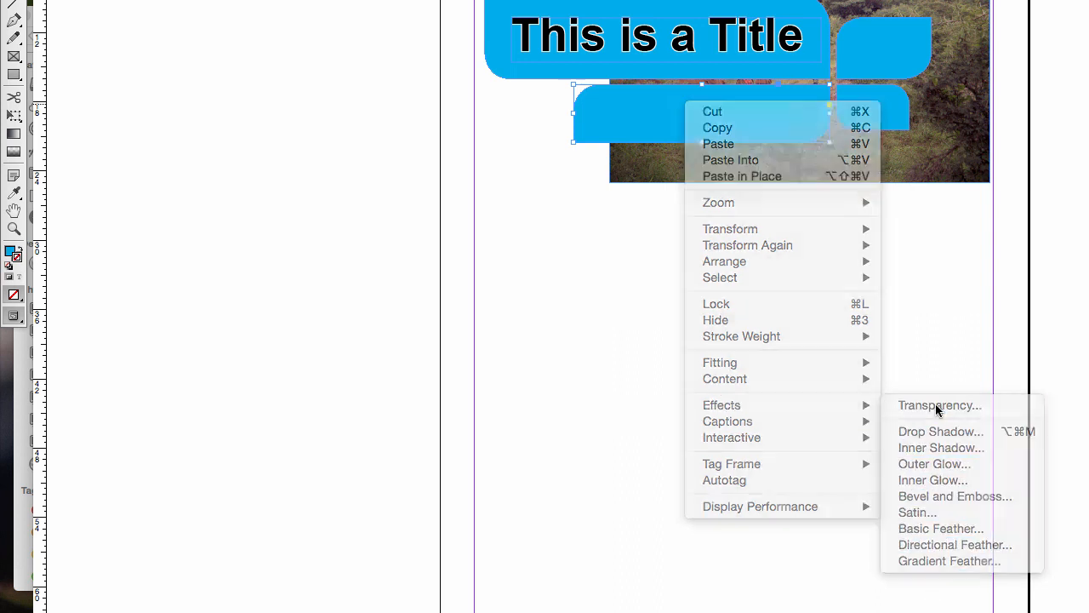
{"action": "left_click_drag", "start_coordinate": [686, 84], "coordinate": [937, 239]}
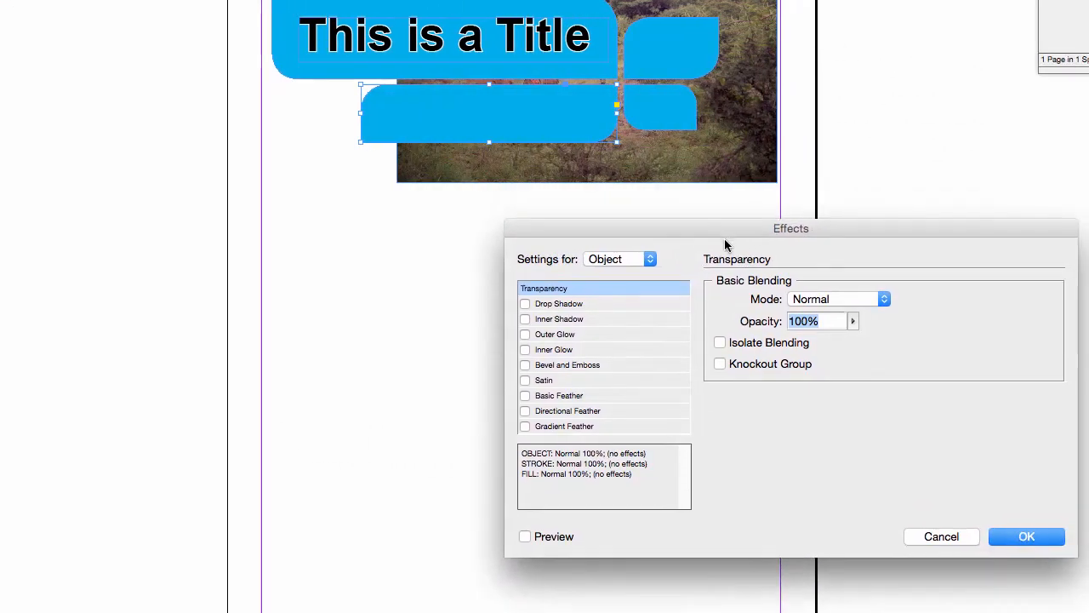
{"action": "left_click", "coordinate": [814, 299]}
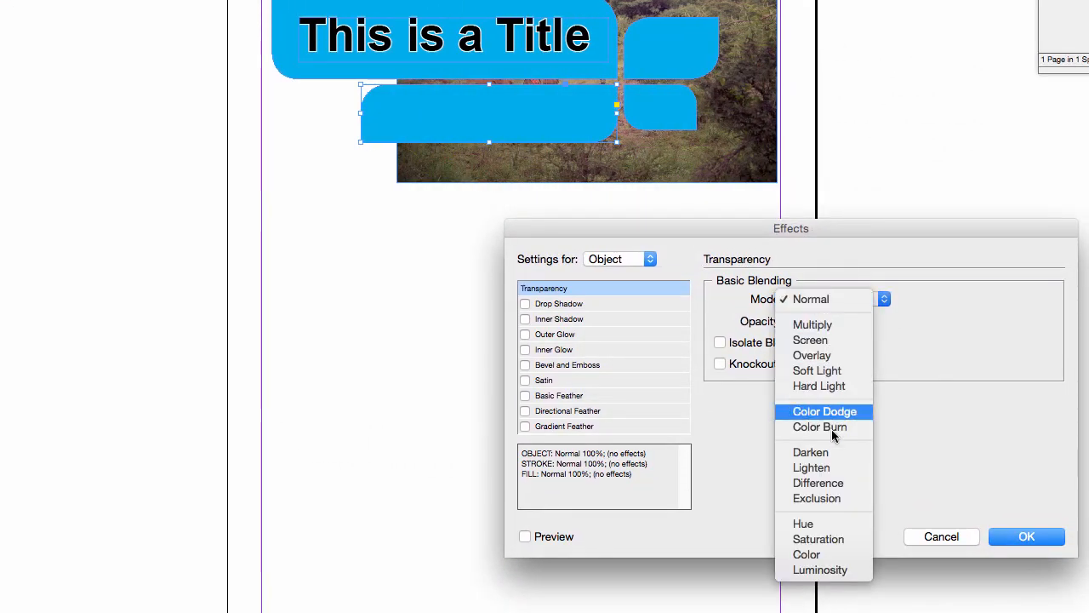
{"action": "left_click", "coordinate": [832, 554]}
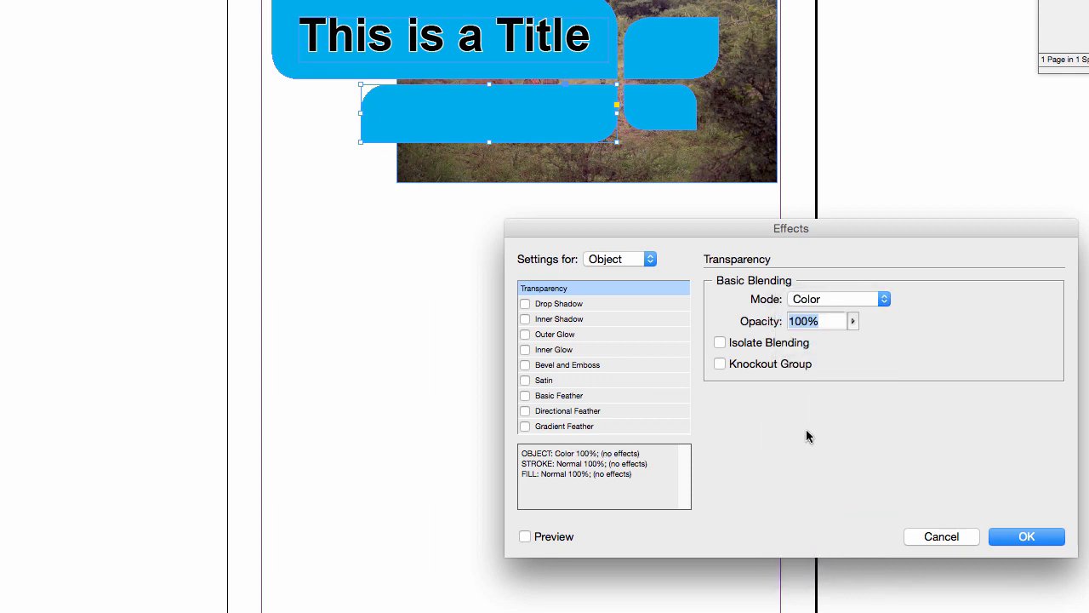
{"action": "left_click", "coordinate": [525, 537]}
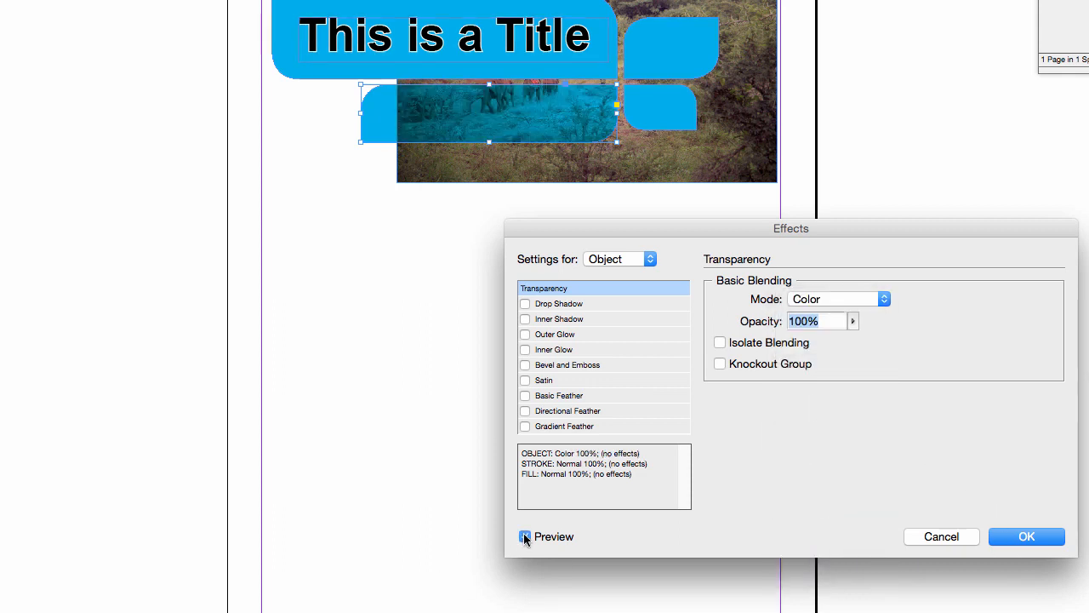
- Try the Difference blending mode on the long lower banner, return it to Color and apply the effect
{"action": "left_click", "coordinate": [837, 302]}
{"action": "left_click", "coordinate": [830, 284]}
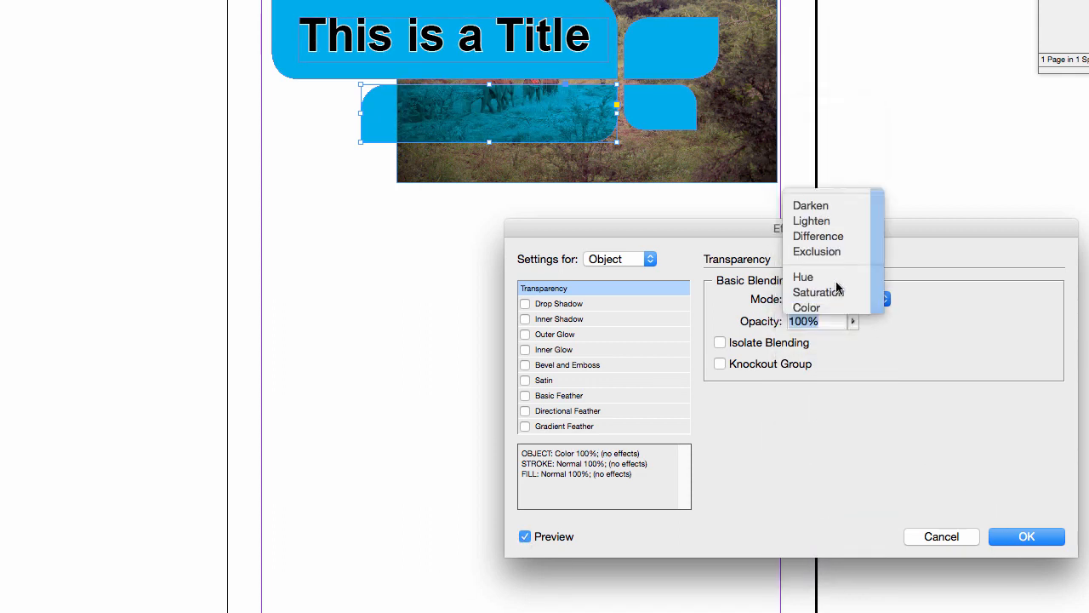
{"action": "left_click", "coordinate": [841, 296]}
{"action": "left_click", "coordinate": [830, 243]}
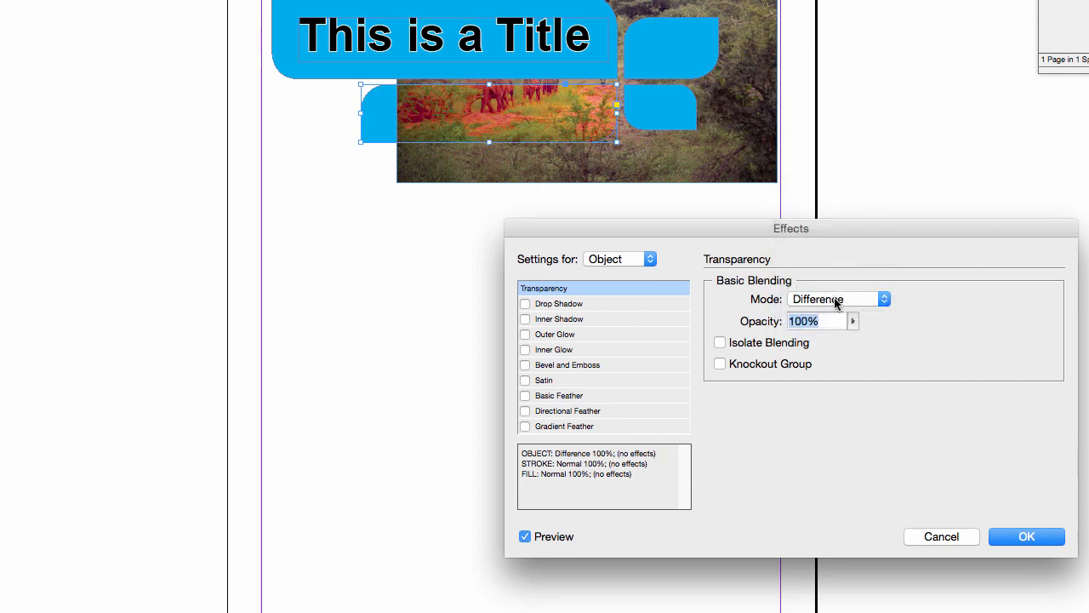
{"action": "left_click", "coordinate": [833, 304]}
{"action": "left_click", "coordinate": [824, 370]}
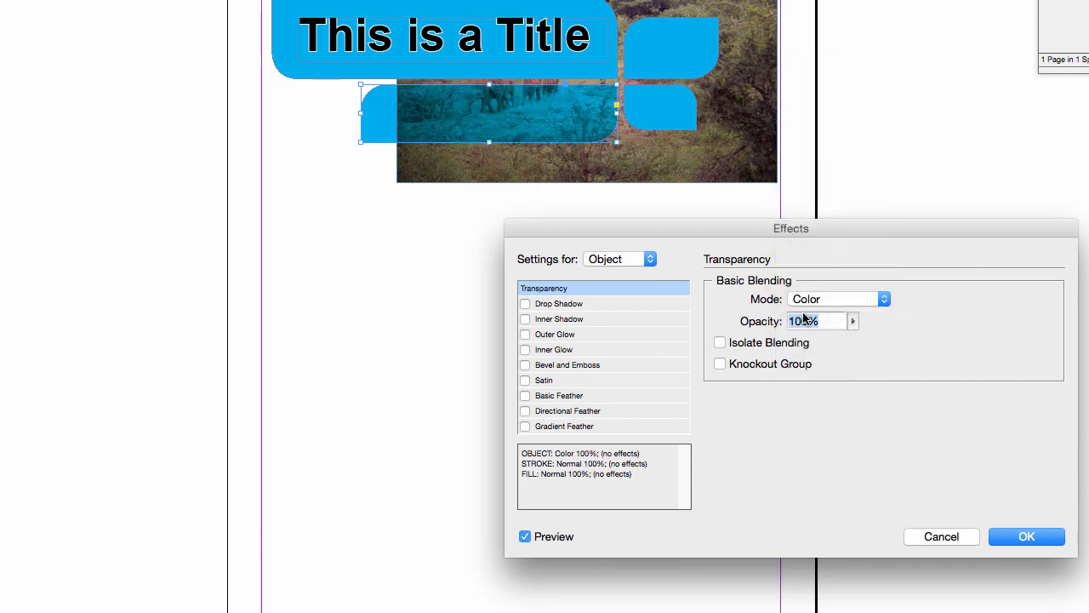
{"action": "left_click", "coordinate": [1026, 537]}
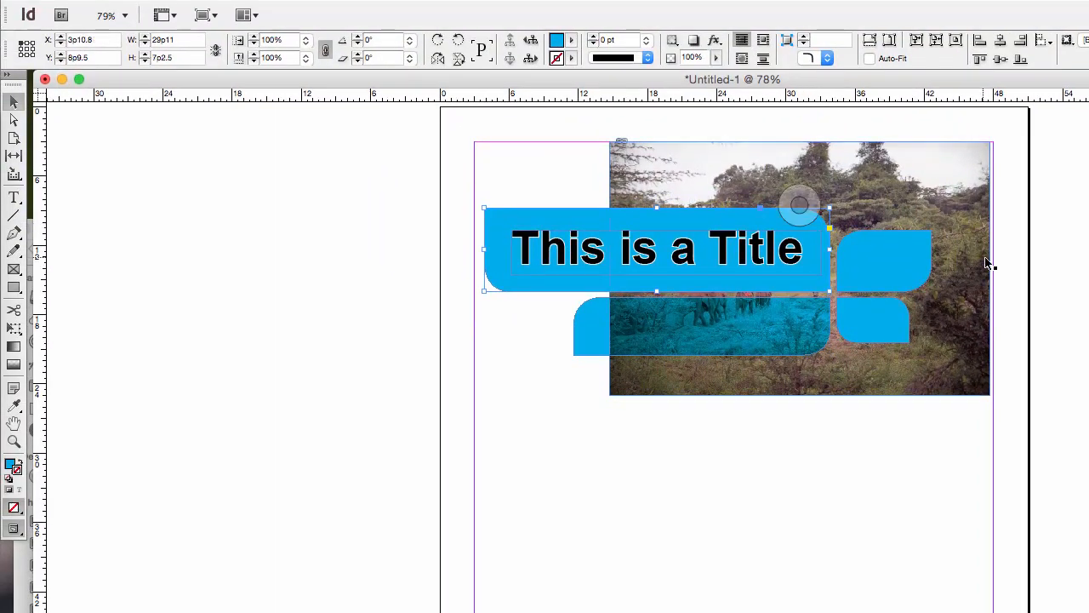
- Apply the Color blending mode at 100% opacity to the title banner and the two small right-hand banners
{"action": "left_click", "coordinate": [705, 98]}
{"action": "left_click", "coordinate": [868, 314], "text": "shift"}
{"action": "right_click", "coordinate": [868, 313]}
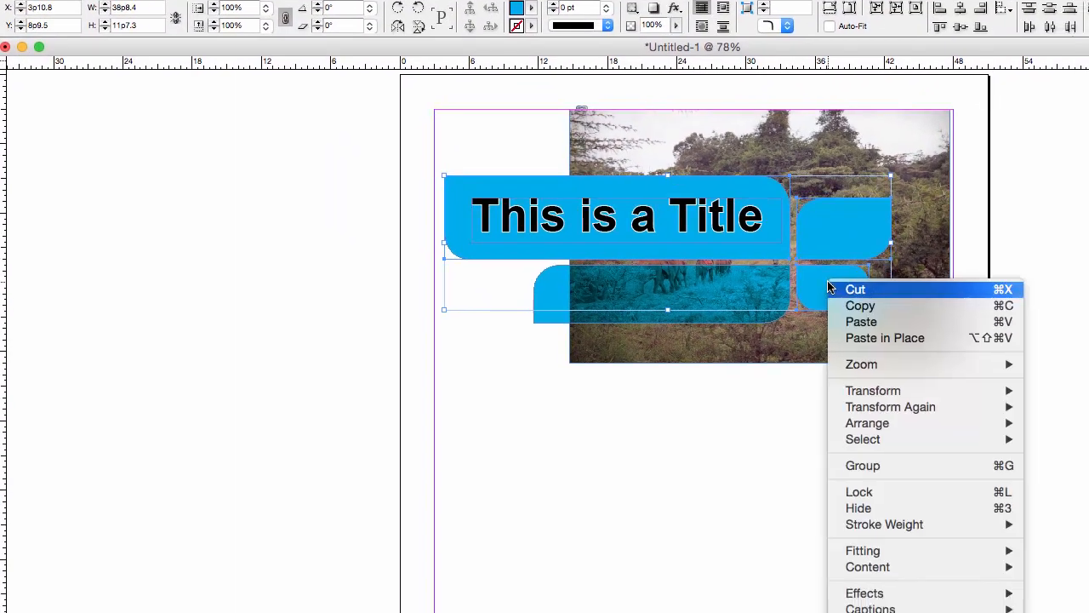
{"action": "mouse_move", "coordinate": [983, 612]}
{"action": "left_click", "coordinate": [864, 445]}
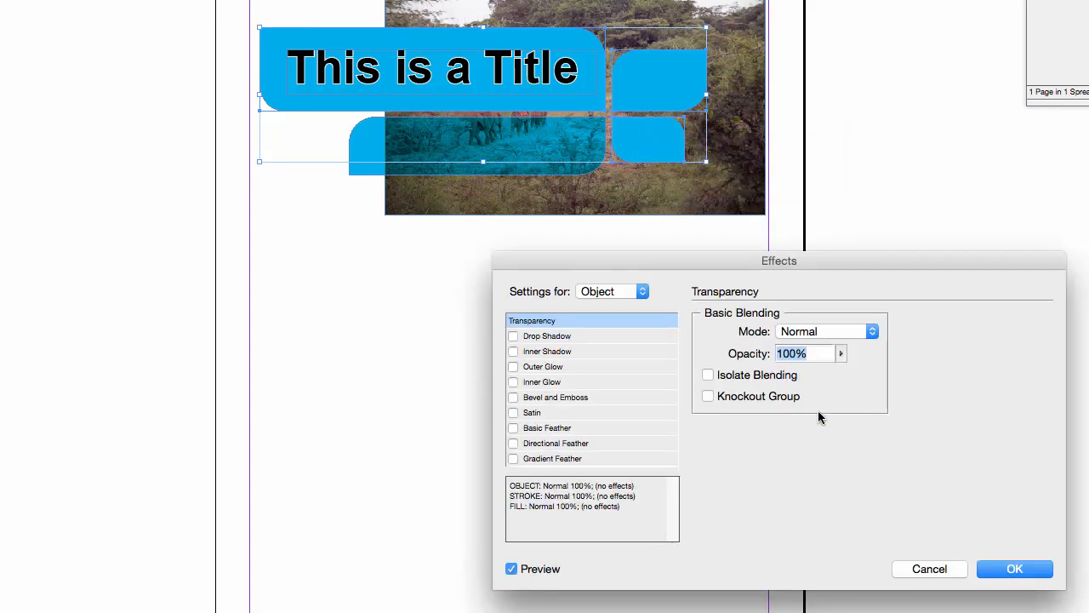
{"action": "left_click", "coordinate": [826, 332]}
{"action": "left_click", "coordinate": [829, 587]}
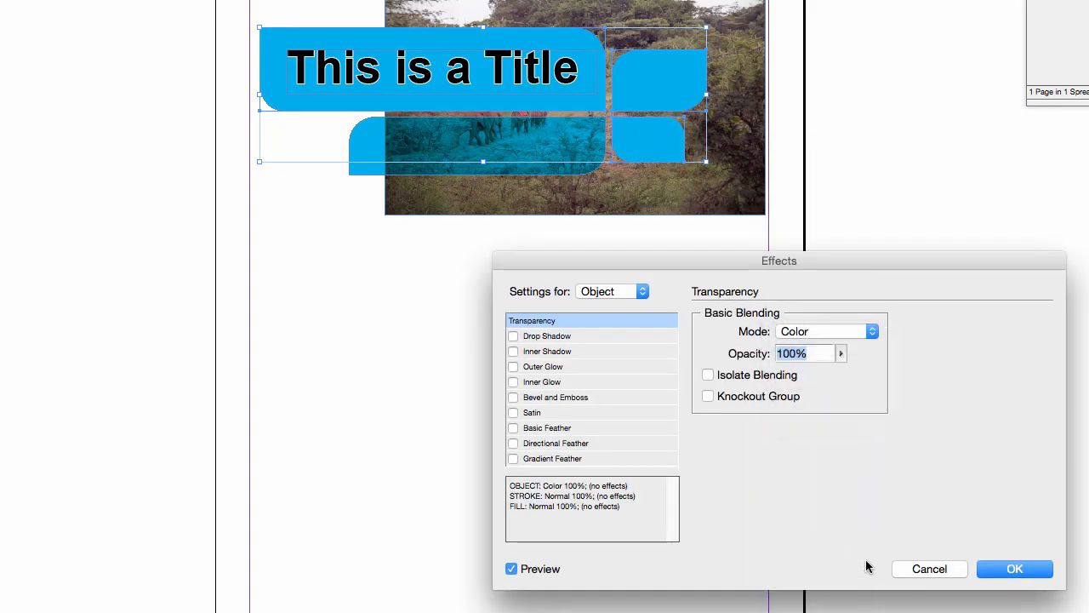
{"action": "left_click", "coordinate": [1047, 575]}
{"action": "left_click", "coordinate": [945, 507]}
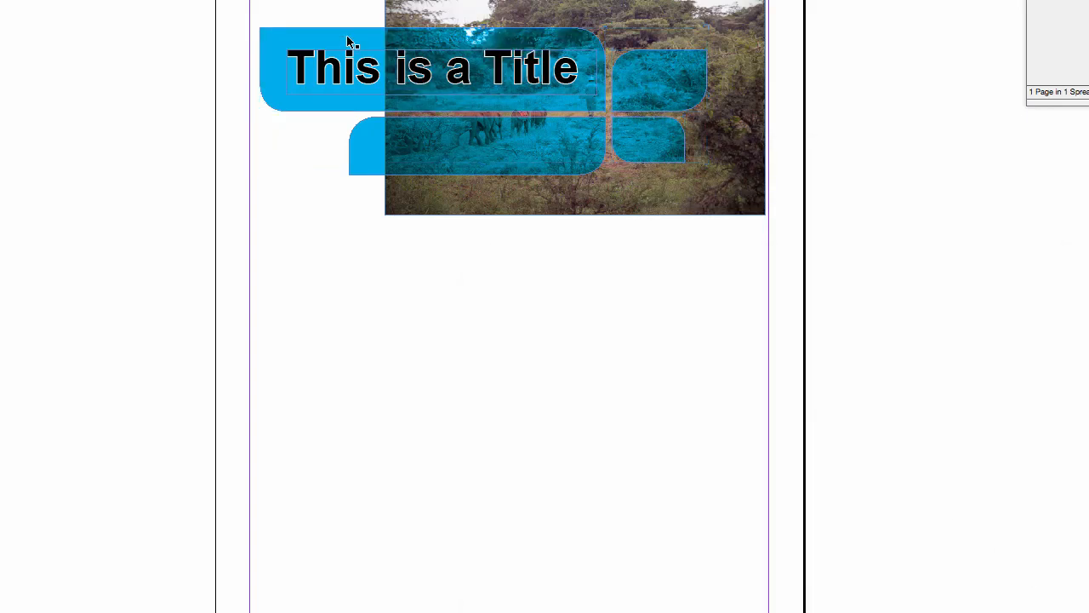
- Move the title and all four banners down until the upper banners straddle the photo's lower edge
{"action": "left_click", "coordinate": [281, 67], "text": "shift"}
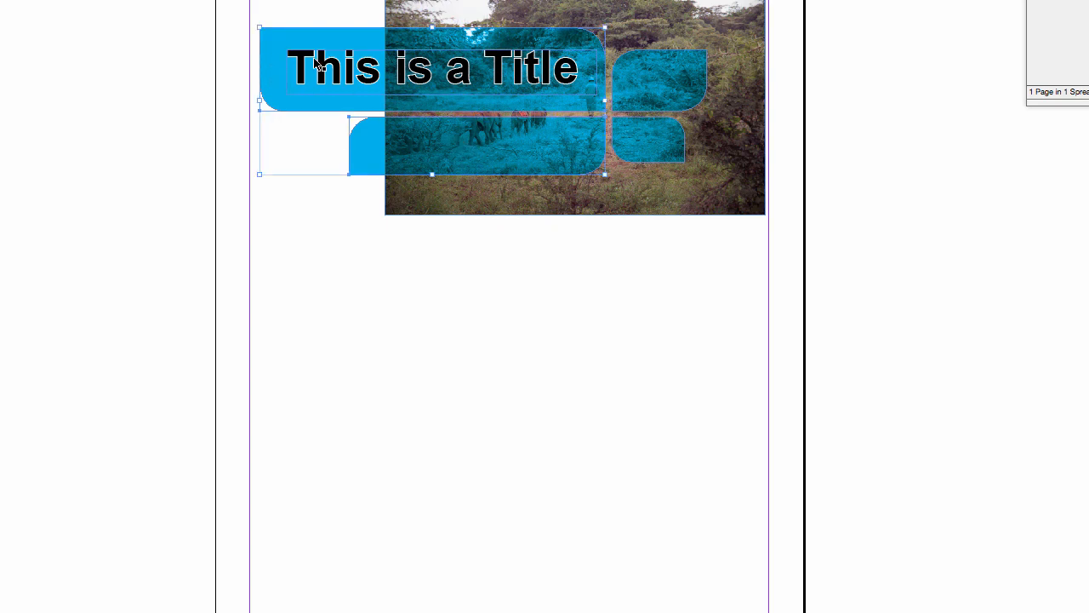
{"action": "left_click", "coordinate": [620, 82], "text": "shift"}
{"action": "key", "text": "shift+Down"}
{"action": "key", "text": "shift+Down"}
{"action": "key", "text": "shift+Down"}
{"action": "key", "text": "shift+Down"}
{"action": "key", "text": "shift+Down"}
{"action": "key", "text": "shift+Down"}
{"action": "key", "text": "shift+Down"}
{"action": "key", "text": "shift+Down"}
{"action": "key", "text": "shift+Down"}
{"action": "key", "text": "shift+Down"}
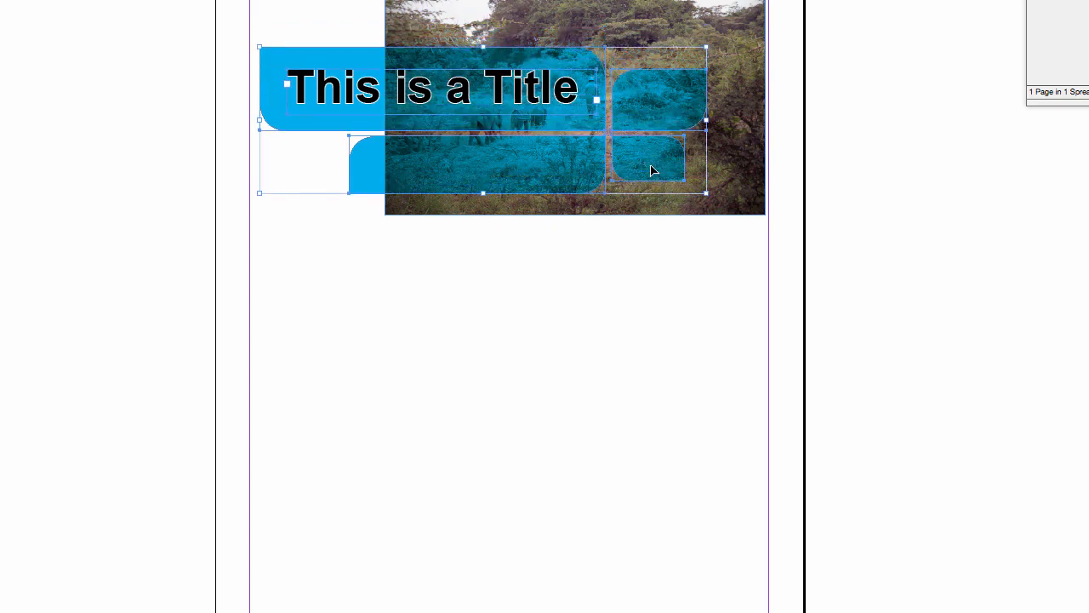
{"action": "key", "text": "shift+Down"}
{"action": "key", "text": "shift+Down"}
{"action": "key", "text": "shift+Down"}
{"action": "key", "text": "shift+Down"}
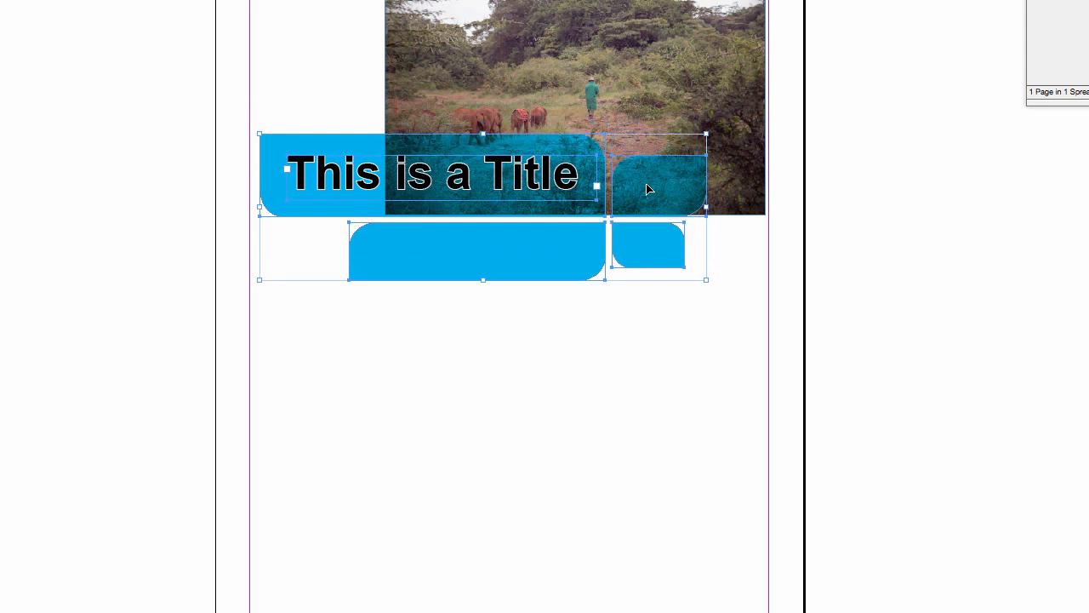
{"action": "left_click", "coordinate": [741, 380]}
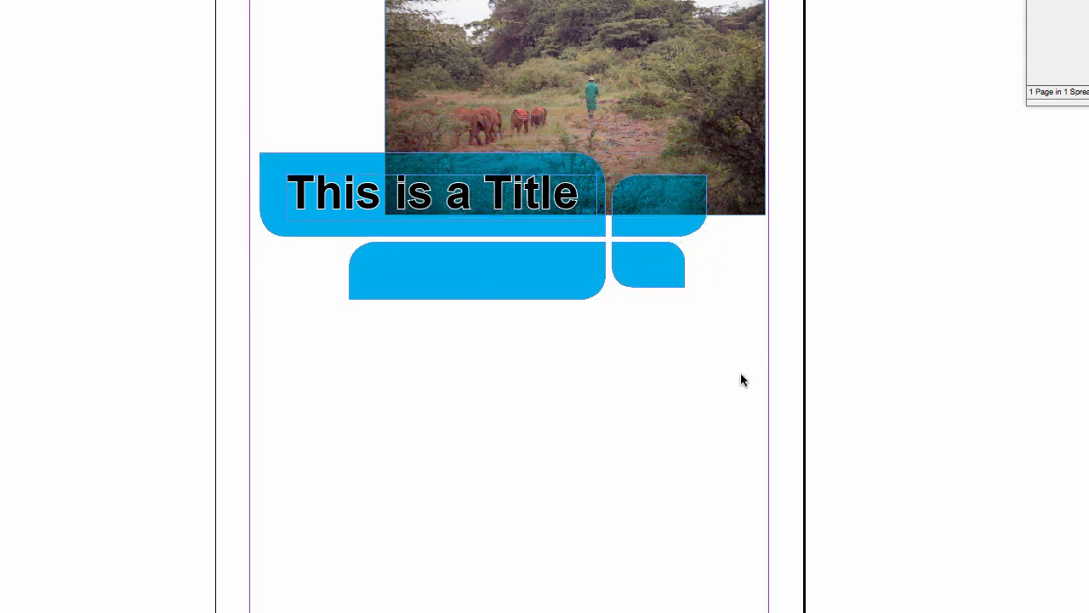
- Align the photo's right edge with the page margin, and shift the title and banners right to just inside it
{"action": "left_click_drag", "start_coordinate": [741, 97], "coordinate": [717, 73]}
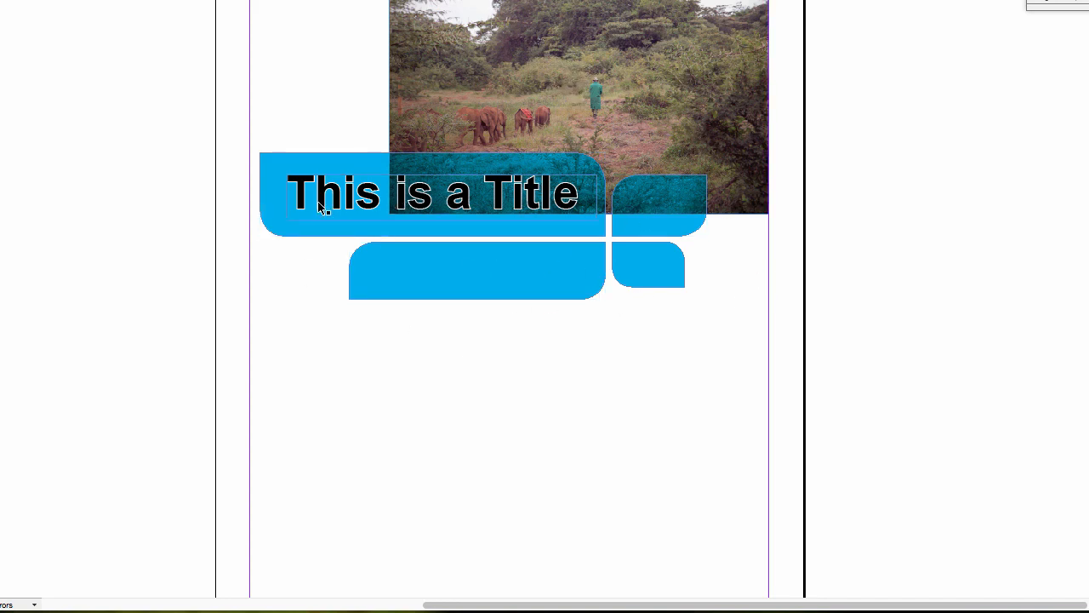
{"action": "left_click", "coordinate": [289, 197]}
{"action": "left_click_drag", "start_coordinate": [289, 301], "coordinate": [354, 229]}
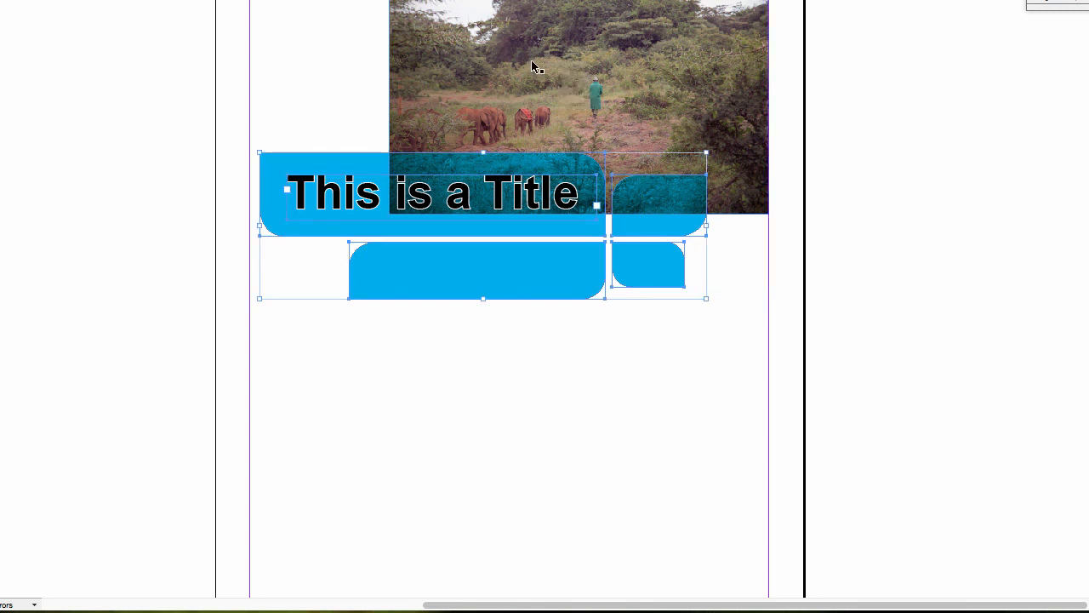
{"action": "key", "text": "Right"}
{"action": "key", "text": "Right"}
{"action": "key", "text": "Right"}
{"action": "key", "text": "Right"}
{"action": "key", "text": "Right"}
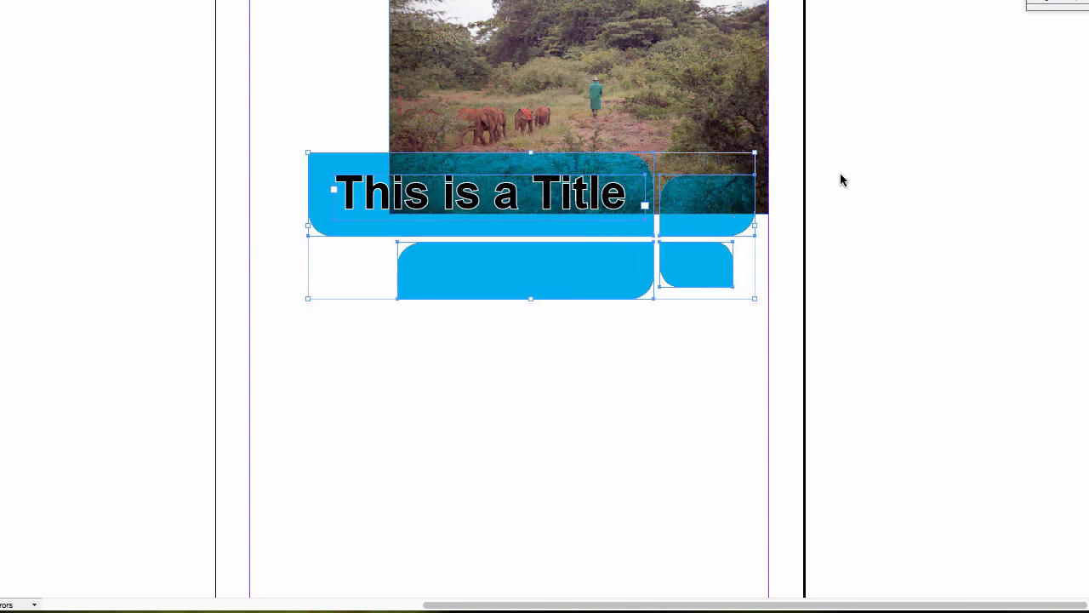
{"action": "left_click", "coordinate": [865, 205]}
- Lower the title text to the bottom of its banner
{"action": "left_click", "coordinate": [398, 198]}
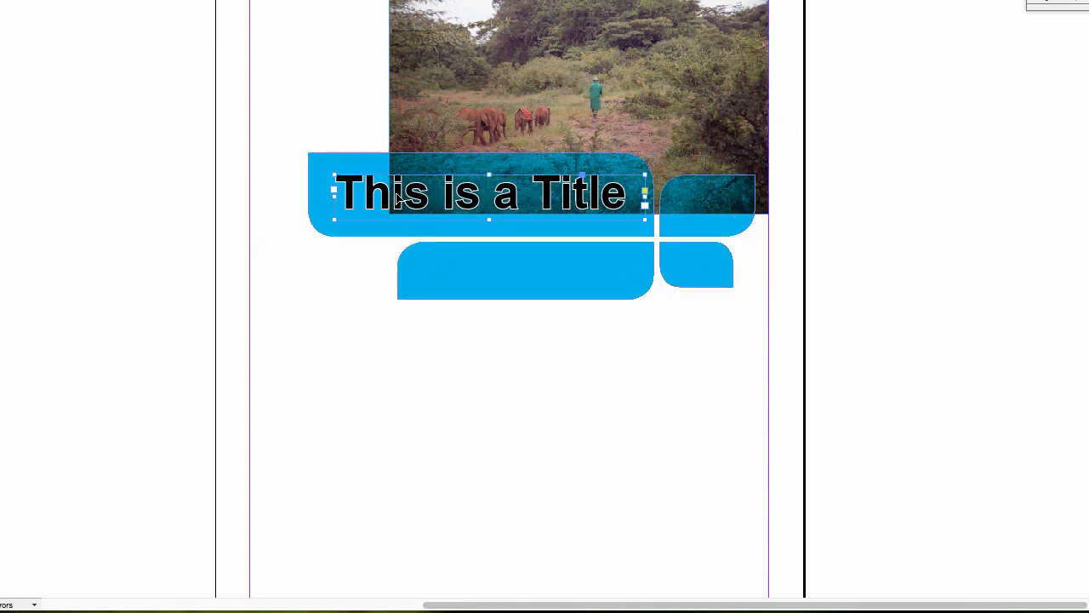
{"action": "key", "text": "Down"}
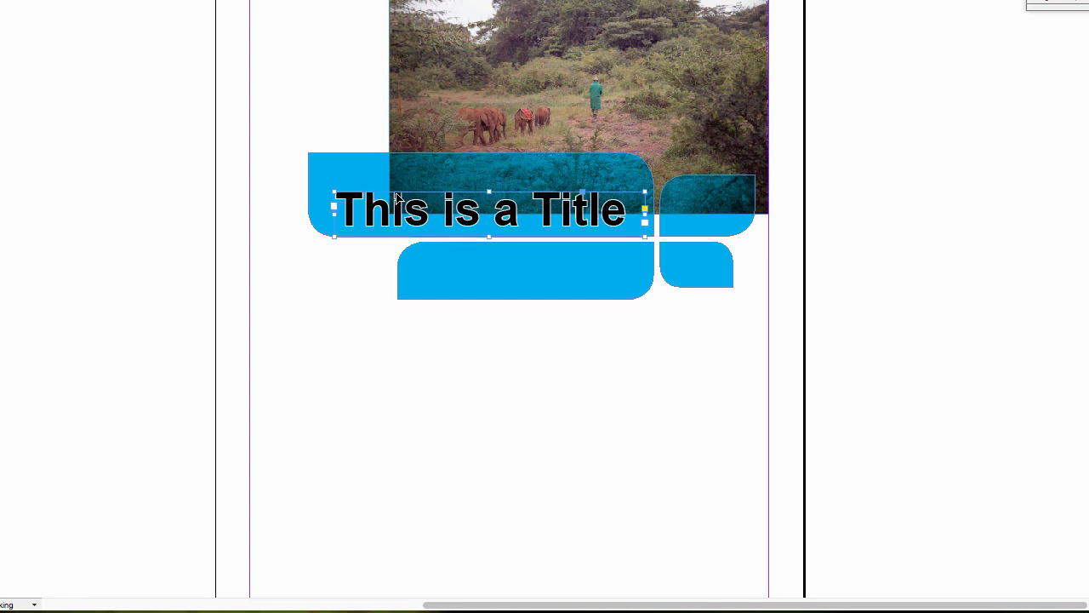
{"action": "left_click", "coordinate": [344, 304]}
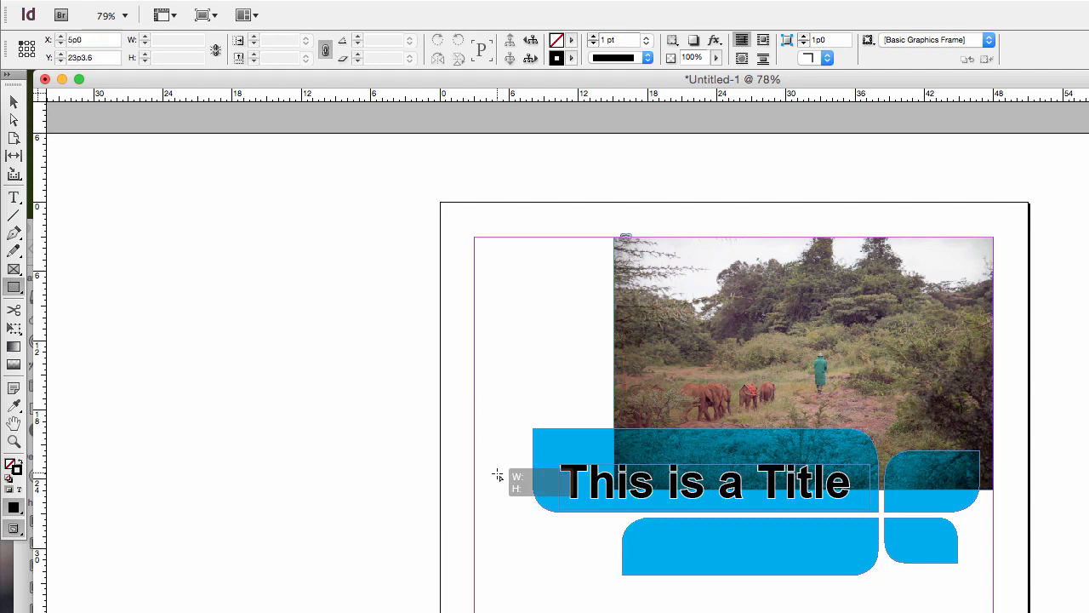
- Draw a rectangle about 39p10 by 2p7 across the title, filled with C=0 M=100 Y=0 K=0 and without a stroke
{"action": "left_click_drag", "start_coordinate": [497, 470], "coordinate": [960, 502]}
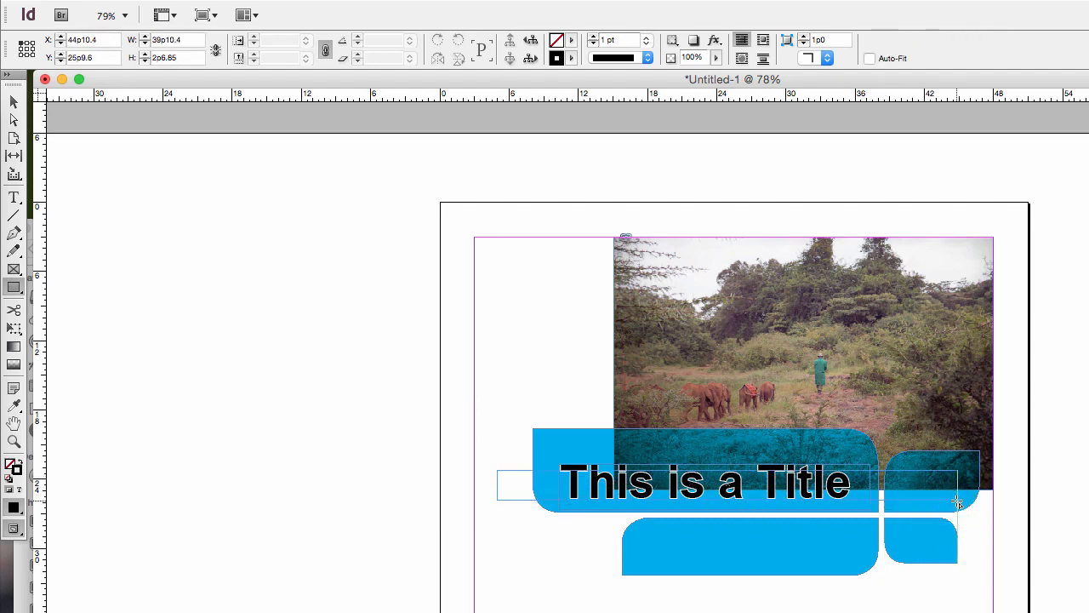
{"action": "left_click", "coordinate": [570, 42]}
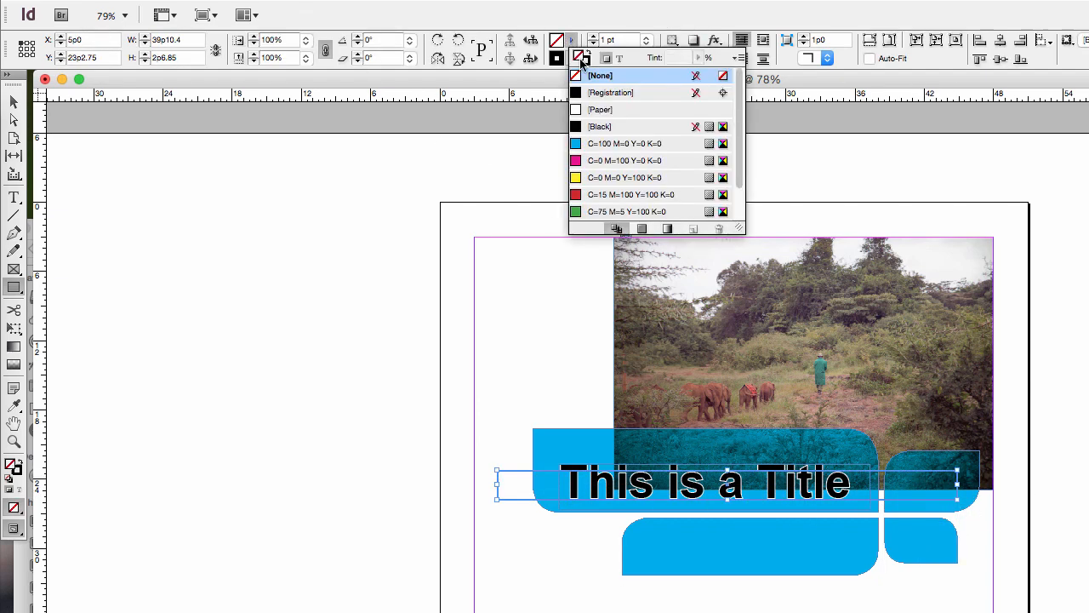
{"action": "left_click", "coordinate": [623, 161]}
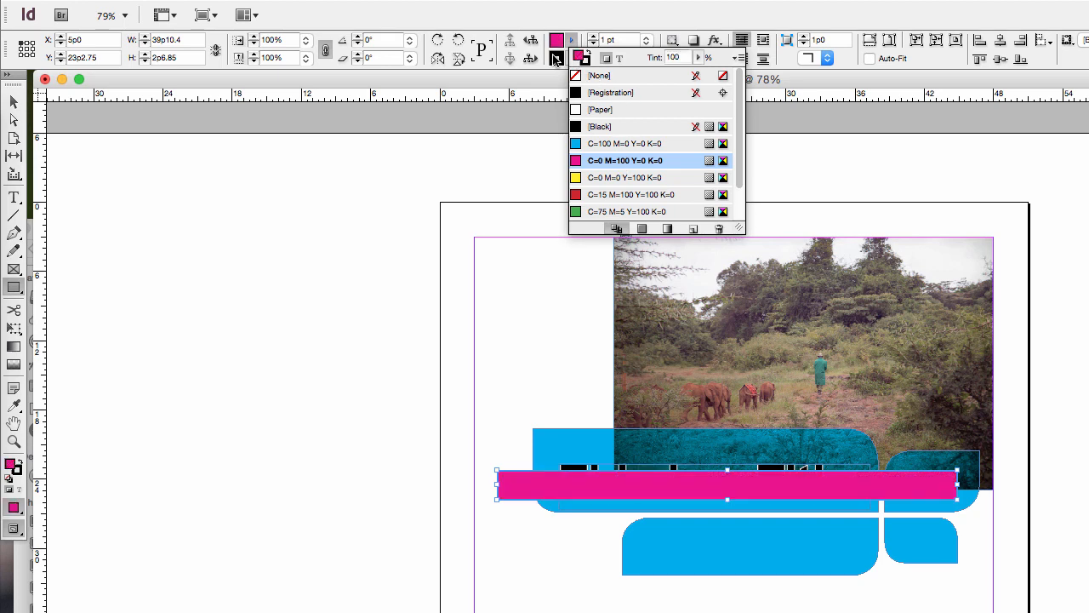
{"action": "left_click", "coordinate": [556, 58]}
{"action": "left_click", "coordinate": [556, 58]}
{"action": "left_click", "coordinate": [606, 95]}
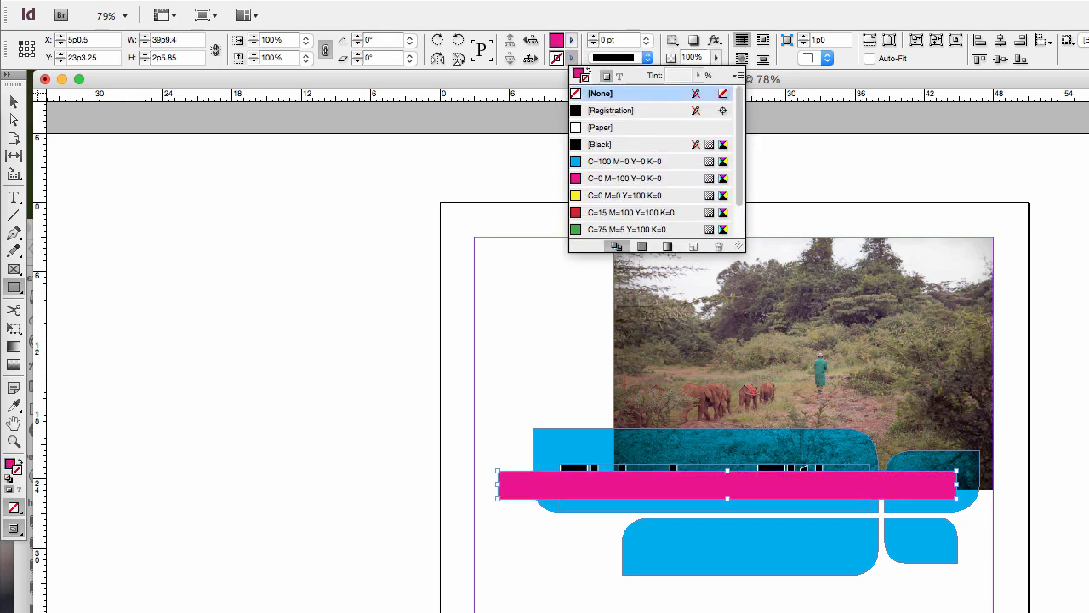
{"action": "key", "text": "shift+super+a"}
- Bring the title text in front of the magenta bar, and extend the bar's lower edge to a height of about 2p11
{"action": "left_click", "coordinate": [14, 102]}
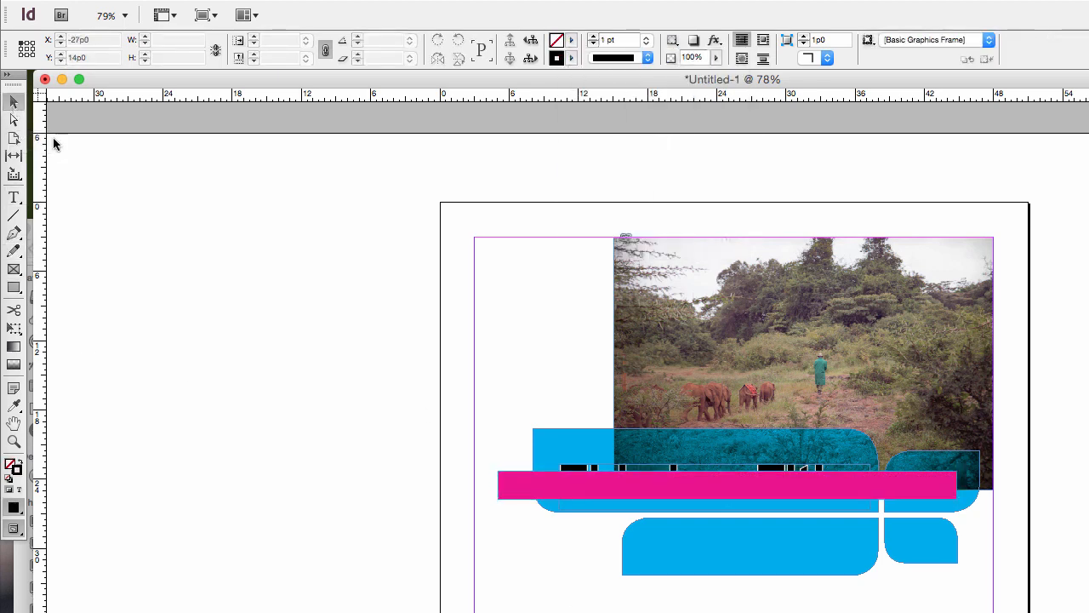
{"action": "left_click", "coordinate": [528, 492]}
{"action": "right_click", "coordinate": [571, 471]}
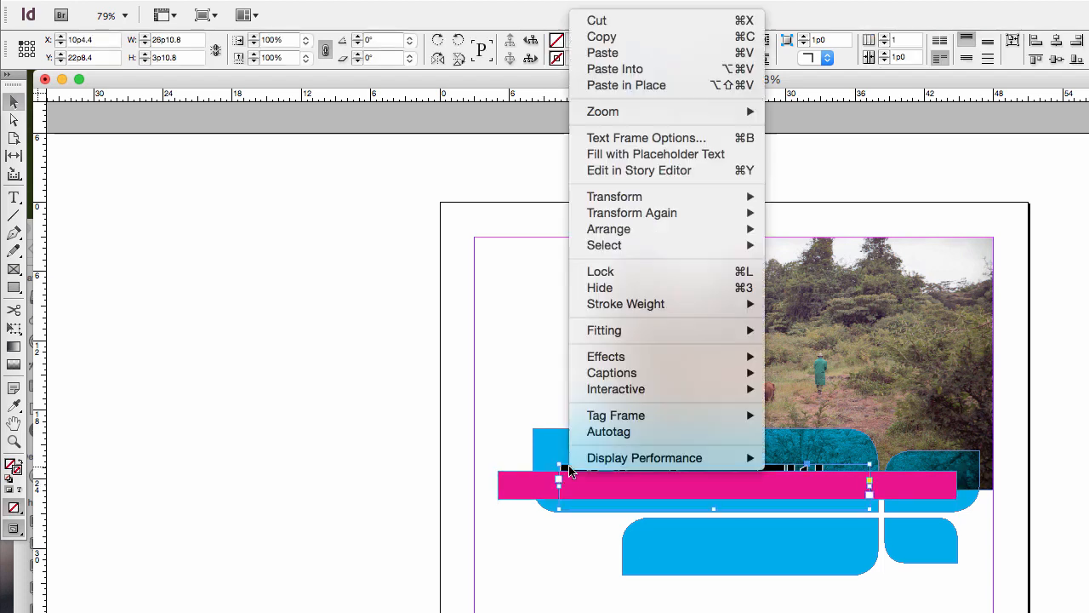
{"action": "mouse_move", "coordinate": [734, 229]}
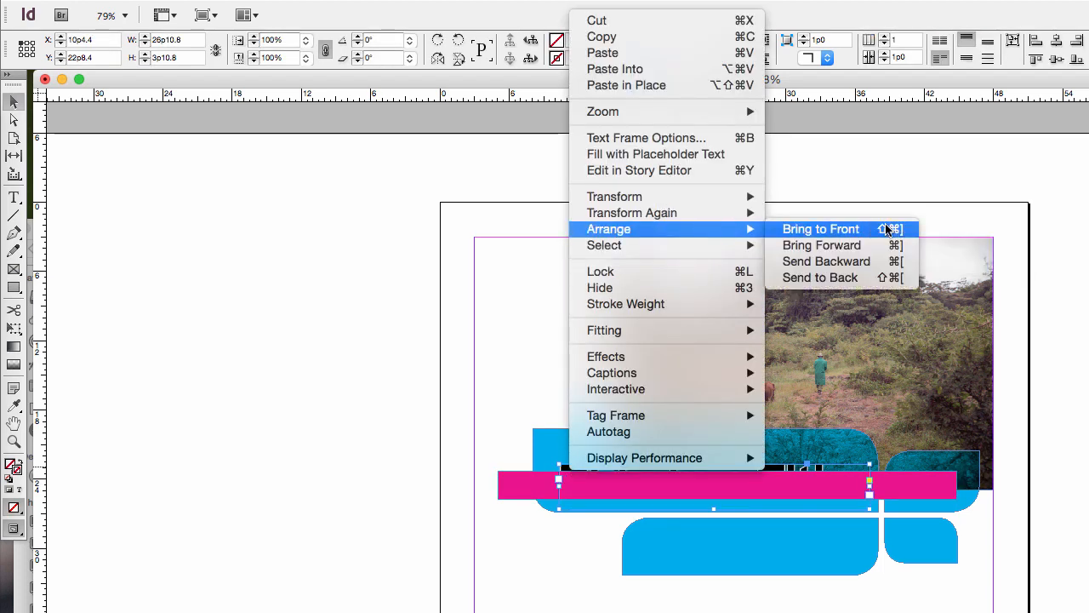
{"action": "left_click", "coordinate": [887, 229]}
{"action": "key", "text": "shift+super+a"}
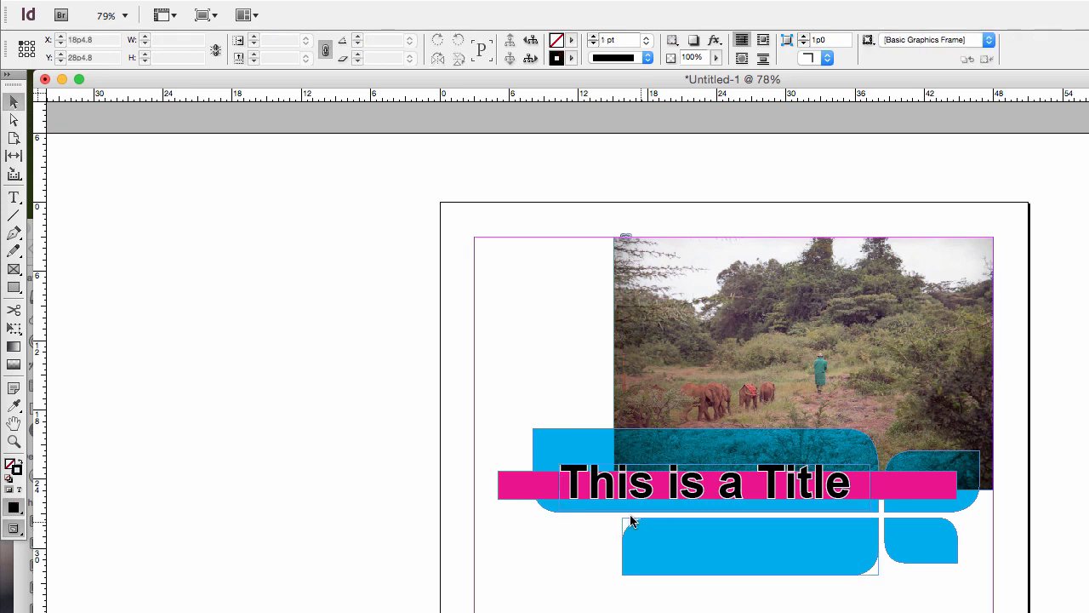
{"action": "left_click", "coordinate": [531, 487]}
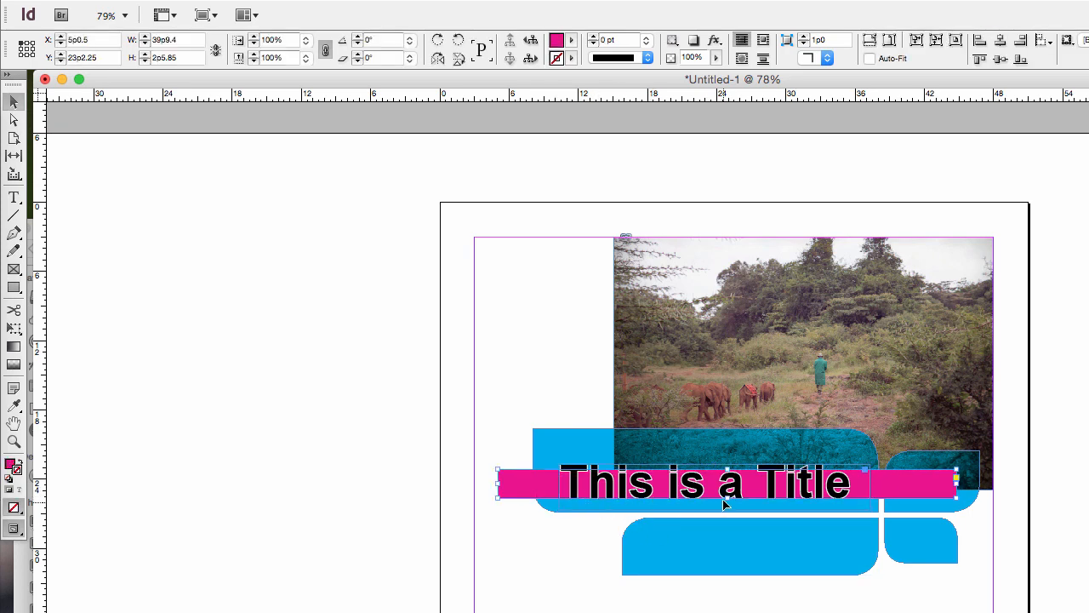
{"action": "left_click_drag", "start_coordinate": [727, 498], "coordinate": [728, 503]}
- Give the magenta bar Normal blending at 56% opacity, and pull its right end in to just past the gap between the banners
{"action": "right_click", "coordinate": [537, 482]}
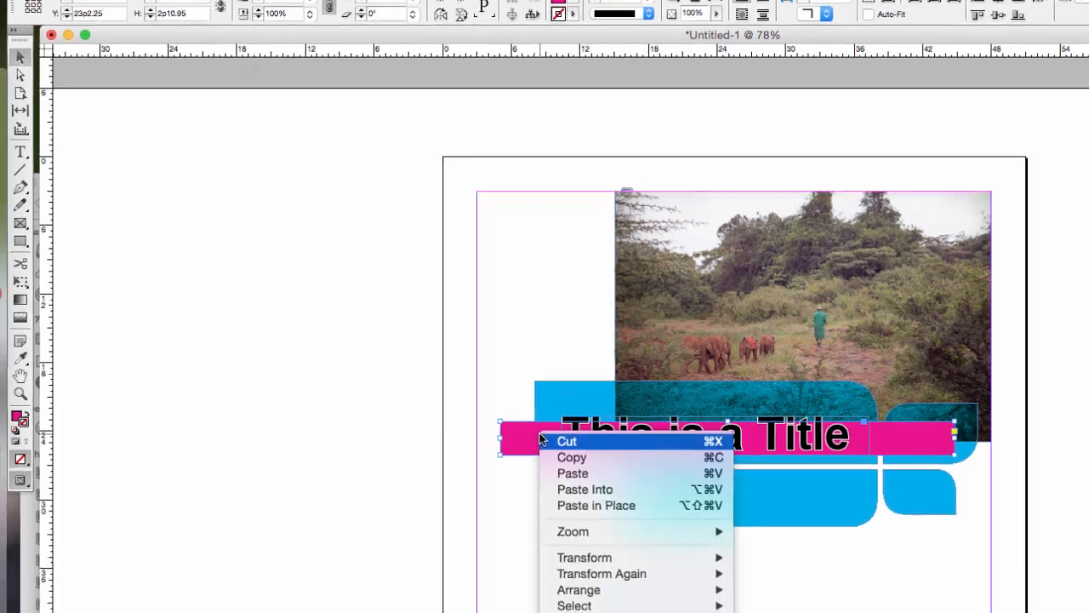
{"action": "mouse_move", "coordinate": [634, 612]}
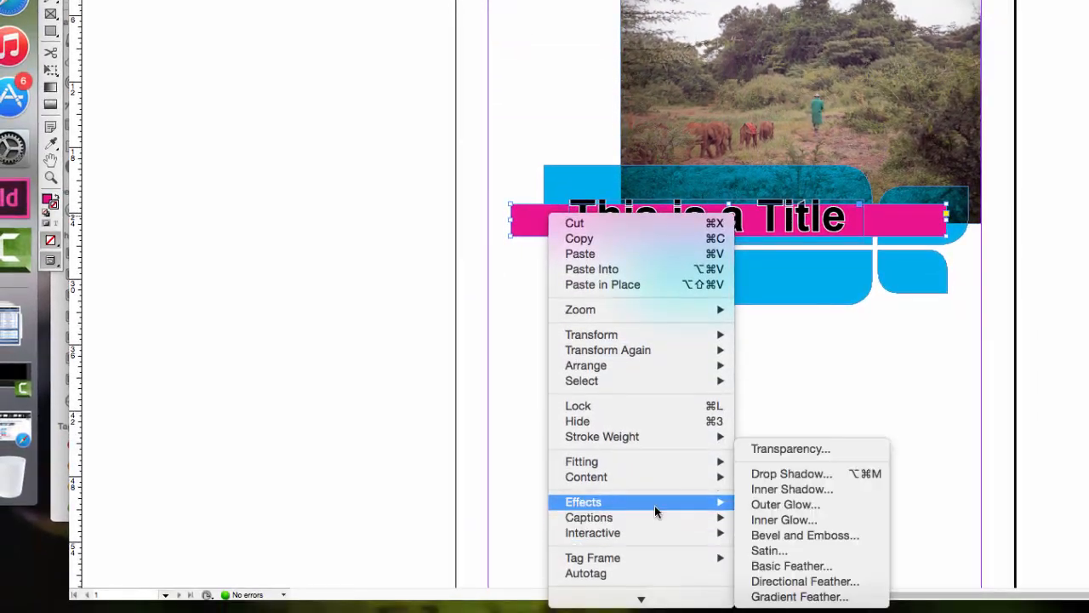
{"action": "left_click", "coordinate": [790, 449]}
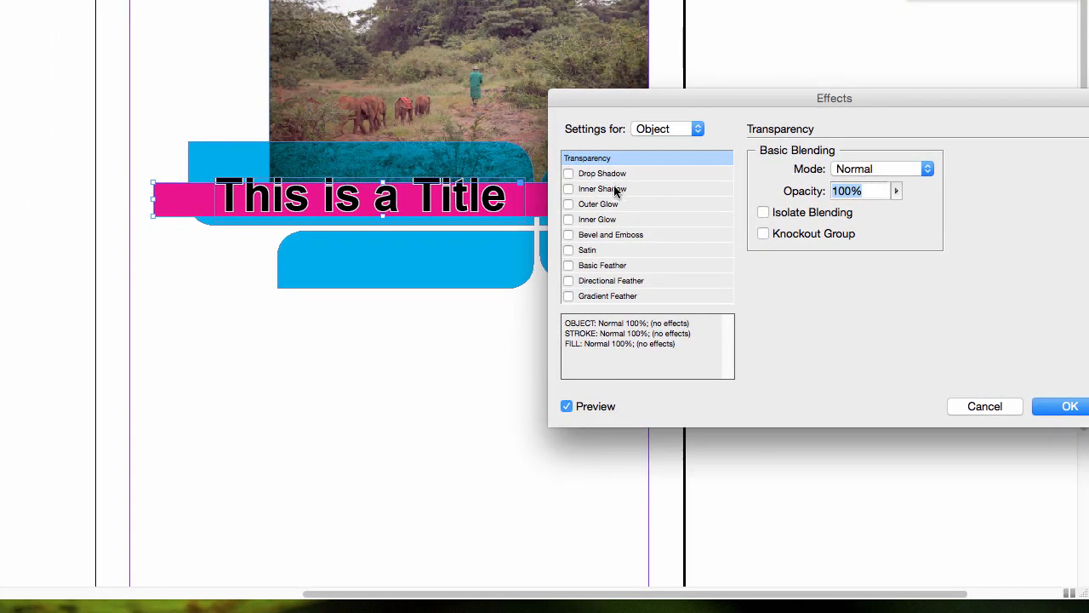
{"action": "left_click", "coordinate": [927, 169]}
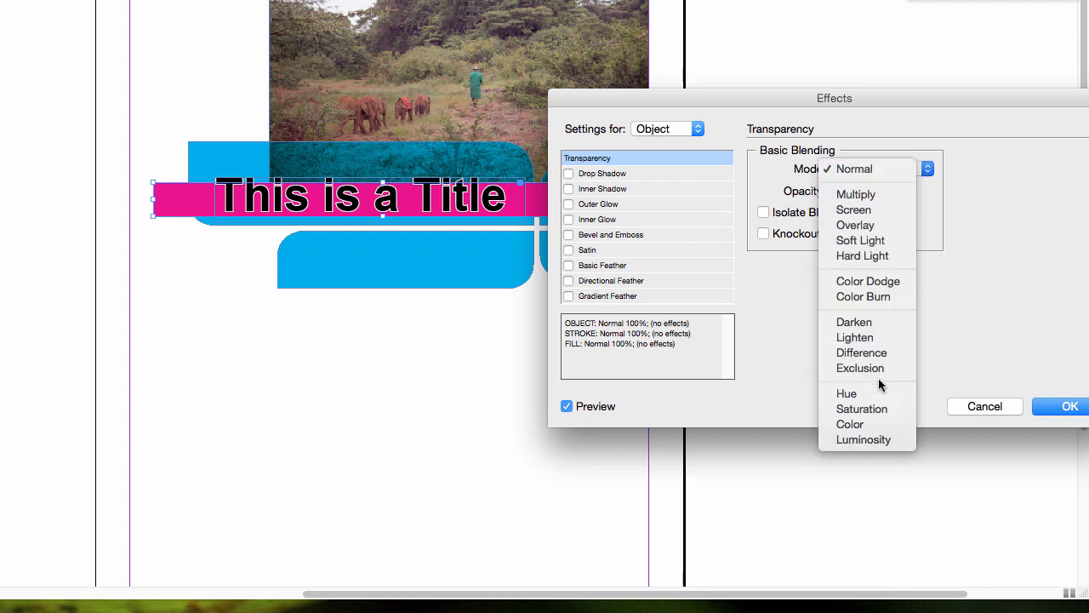
{"action": "left_click", "coordinate": [865, 424]}
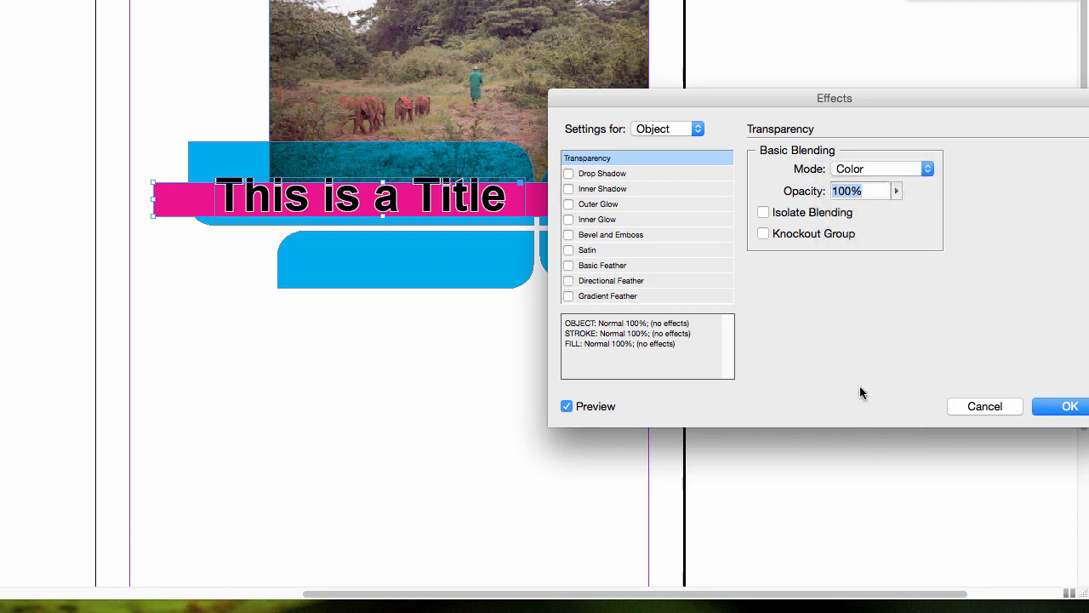
{"action": "left_click", "coordinate": [904, 172]}
{"action": "left_click", "coordinate": [858, 0]}
{"action": "left_click", "coordinate": [897, 192]}
{"action": "left_click", "coordinate": [861, 209]}
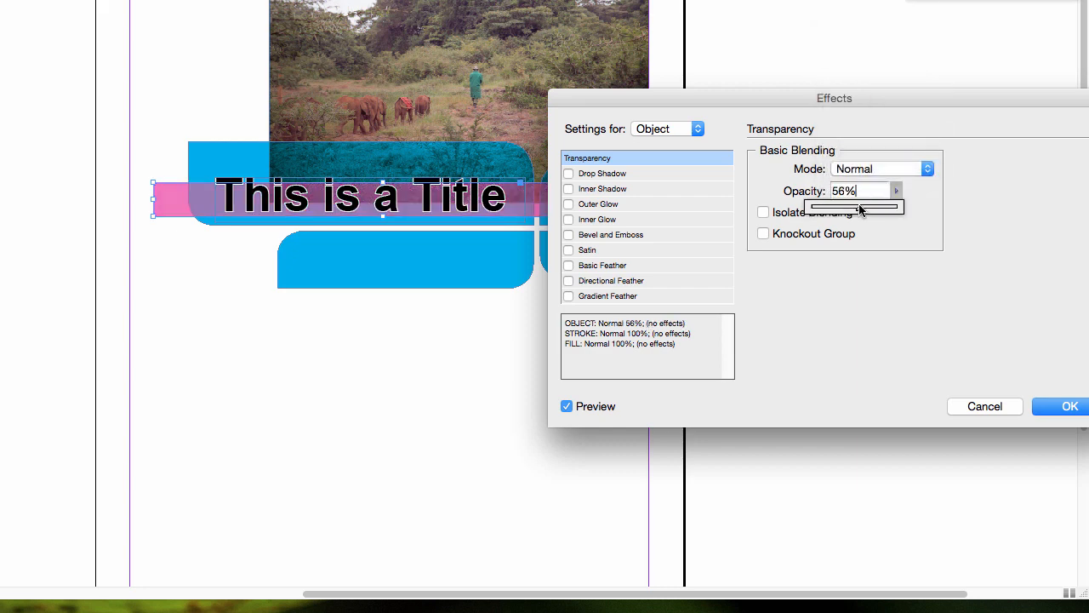
{"action": "left_click", "coordinate": [1054, 409]}
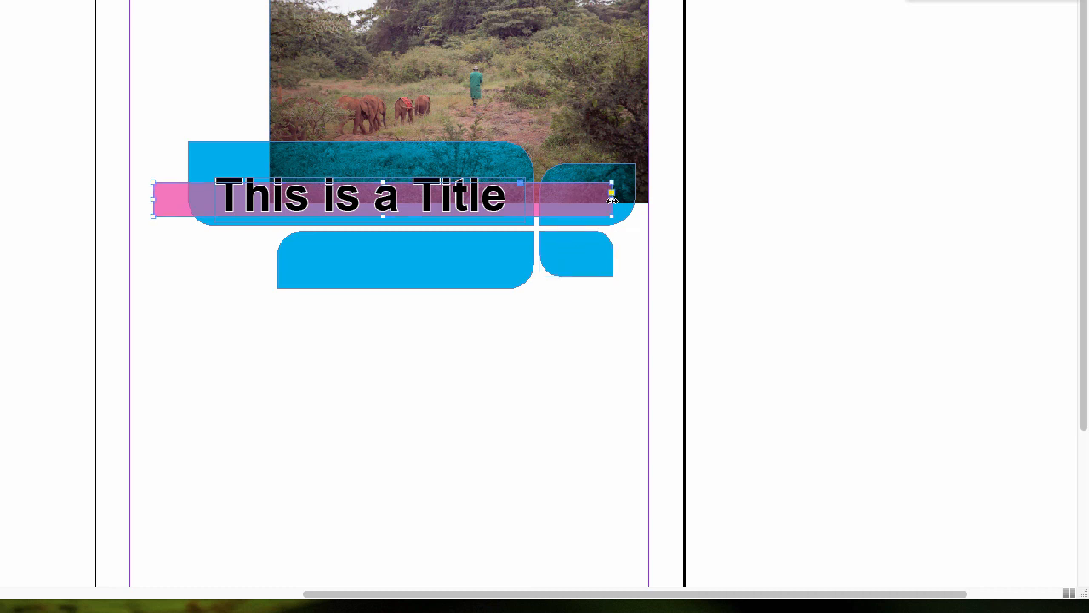
{"action": "left_click_drag", "start_coordinate": [612, 199], "coordinate": [563, 200]}
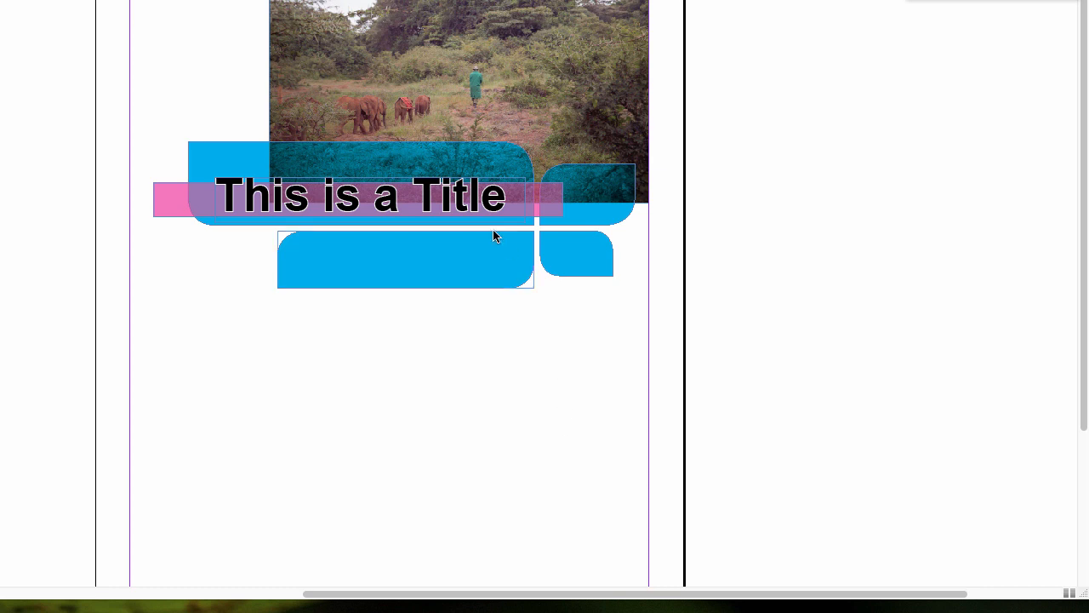
{"action": "left_click", "coordinate": [428, 194]}
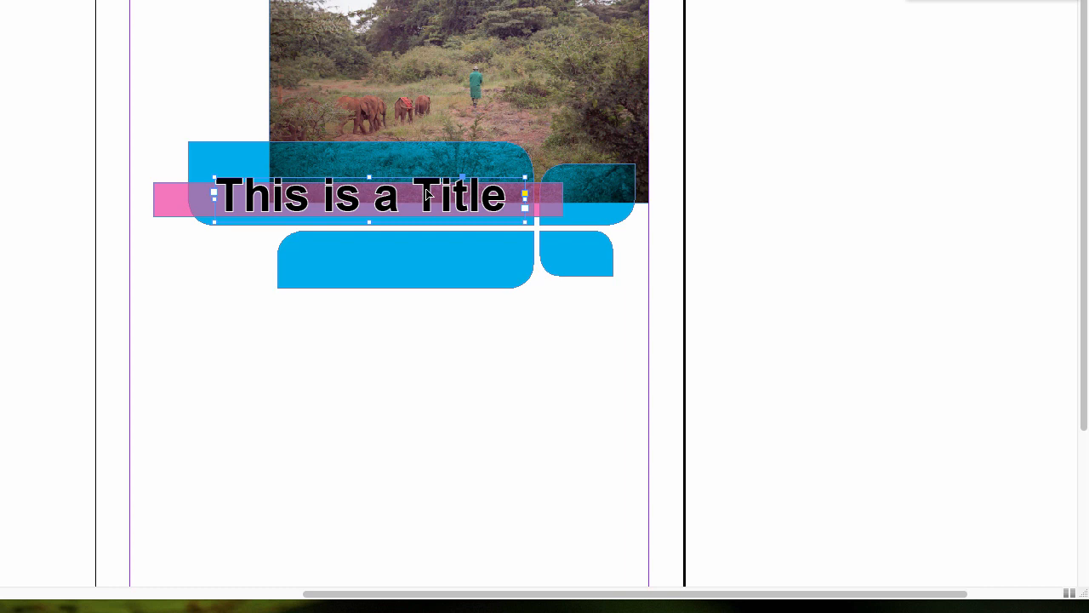
{"action": "right_click", "coordinate": [429, 195]}
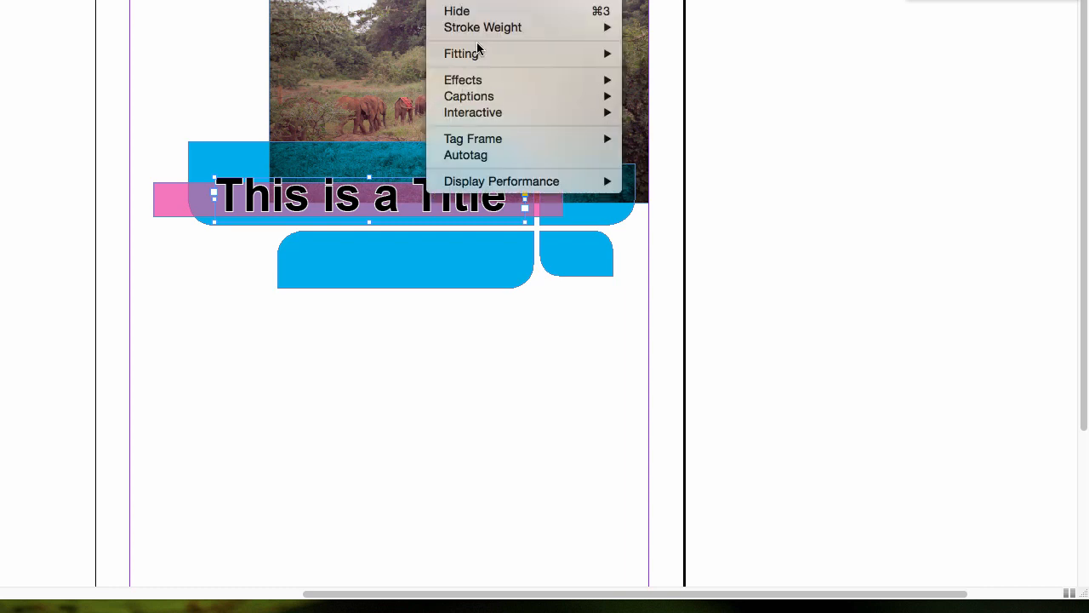
{"action": "mouse_move", "coordinate": [480, 79]}
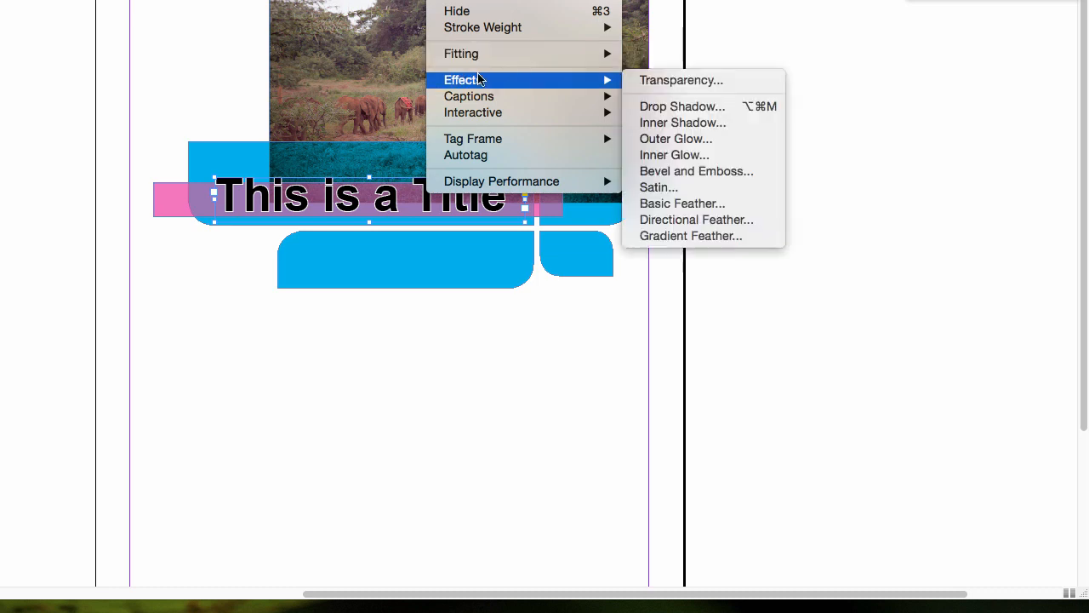
{"action": "left_click", "coordinate": [717, 111]}
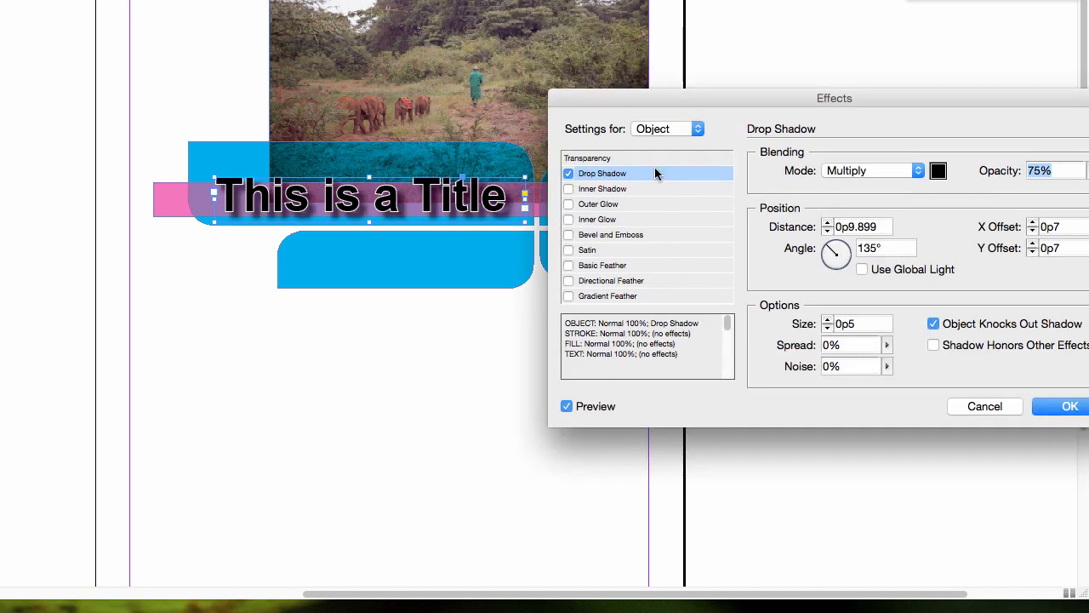
{"action": "left_click", "coordinate": [607, 160]}
{"action": "left_click", "coordinate": [640, 187]}
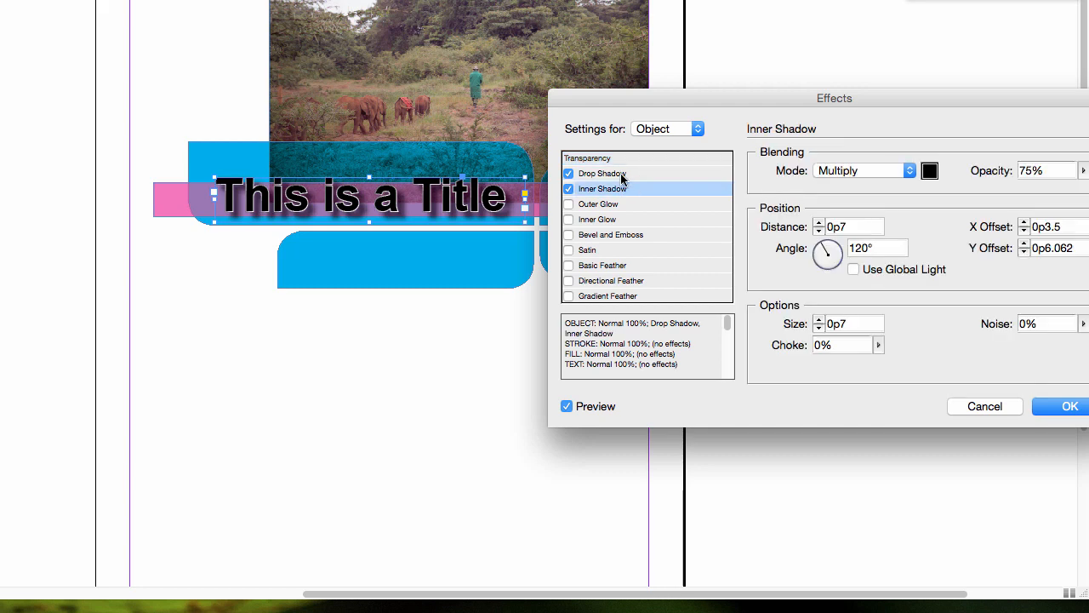
{"action": "left_click", "coordinate": [610, 204]}
{"action": "left_click", "coordinate": [606, 189]}
{"action": "left_click", "coordinate": [596, 174]}
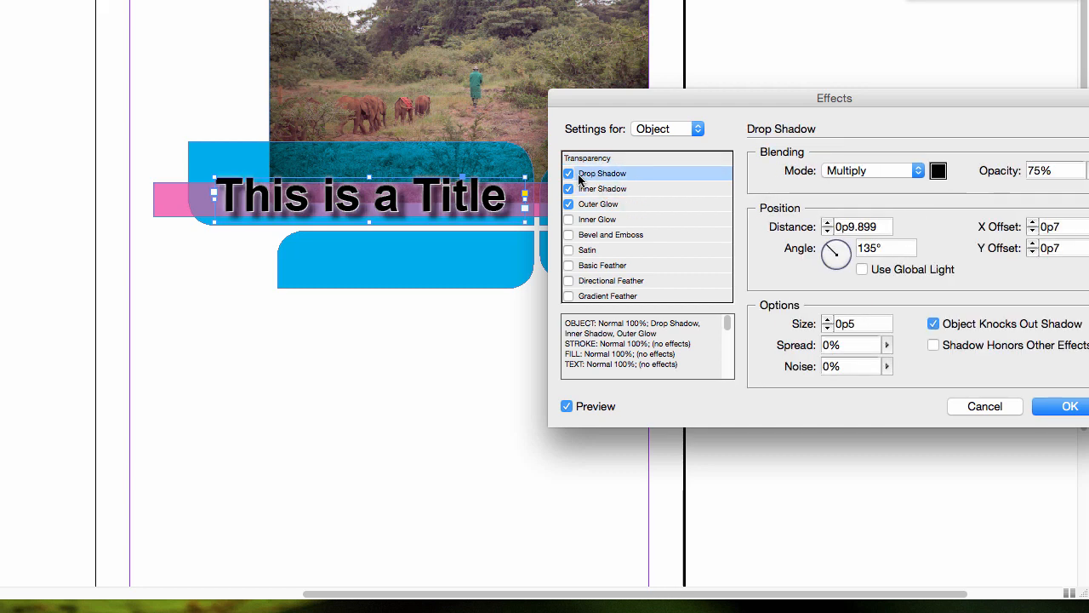
{"action": "left_click", "coordinate": [569, 174]}
{"action": "left_click", "coordinate": [569, 189]}
{"action": "left_click", "coordinate": [569, 204]}
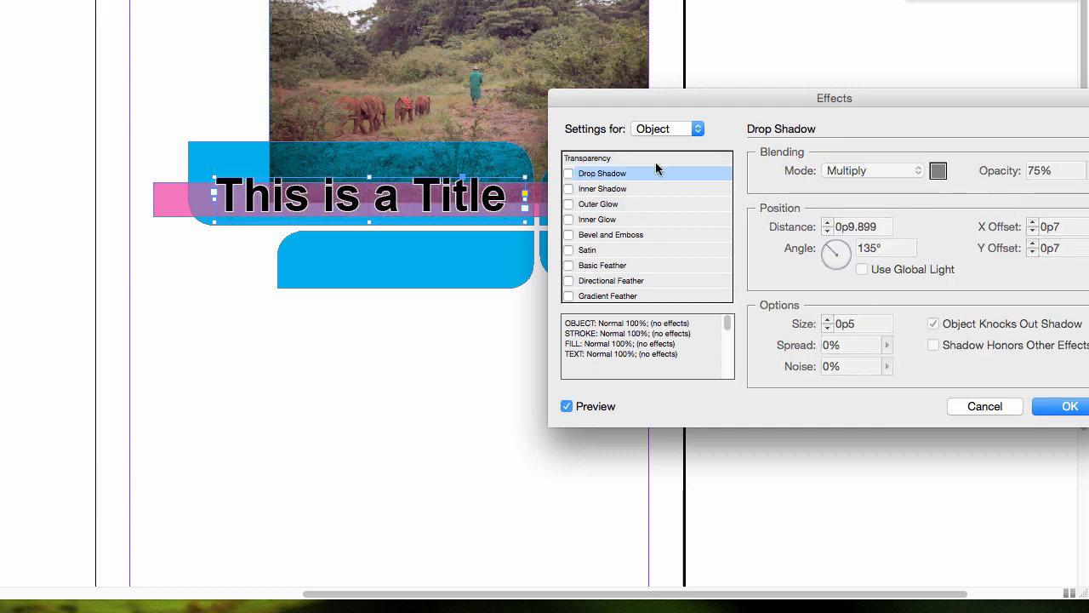
{"action": "left_click", "coordinate": [636, 159]}
{"action": "left_click", "coordinate": [596, 266]}
{"action": "left_click", "coordinate": [606, 281]}
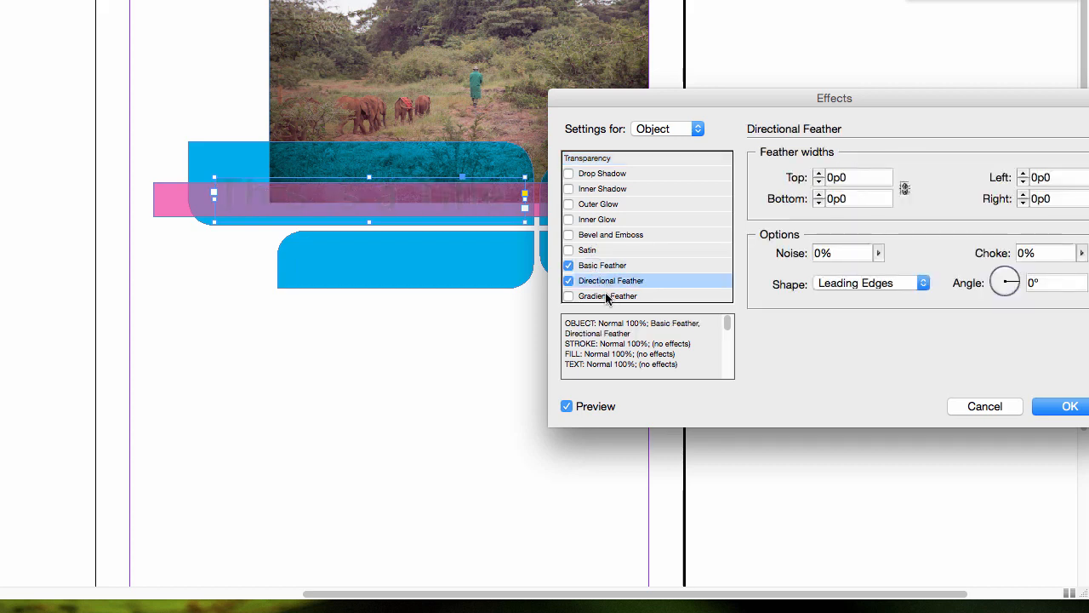
{"action": "left_click", "coordinate": [607, 296]}
{"action": "left_click", "coordinate": [601, 281]}
{"action": "left_click", "coordinate": [569, 266]}
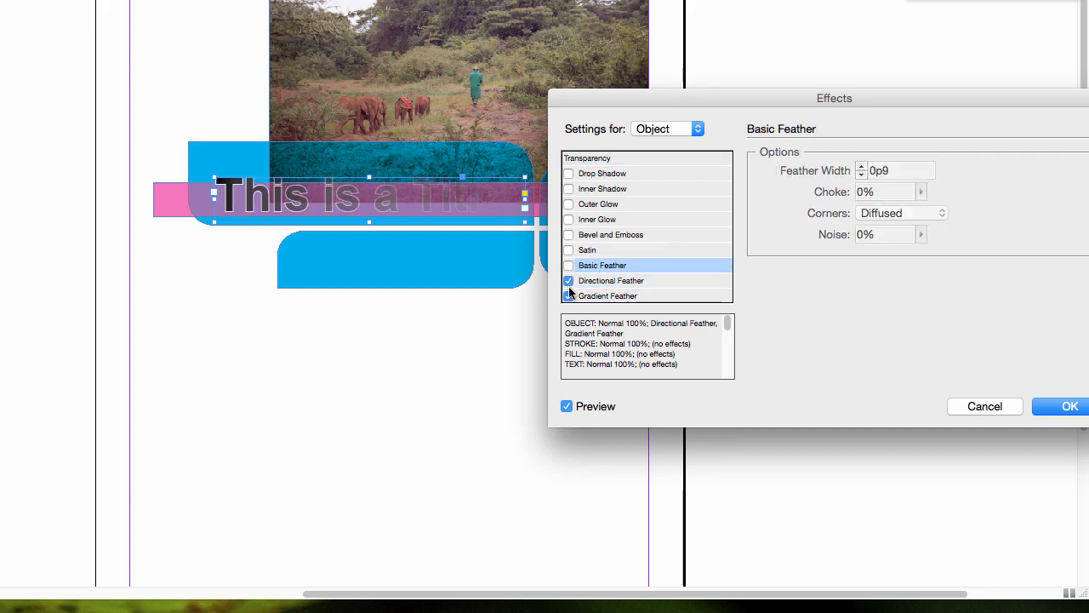
{"action": "left_click", "coordinate": [569, 281]}
{"action": "left_click", "coordinate": [568, 296]}
{"action": "left_click", "coordinate": [985, 406]}
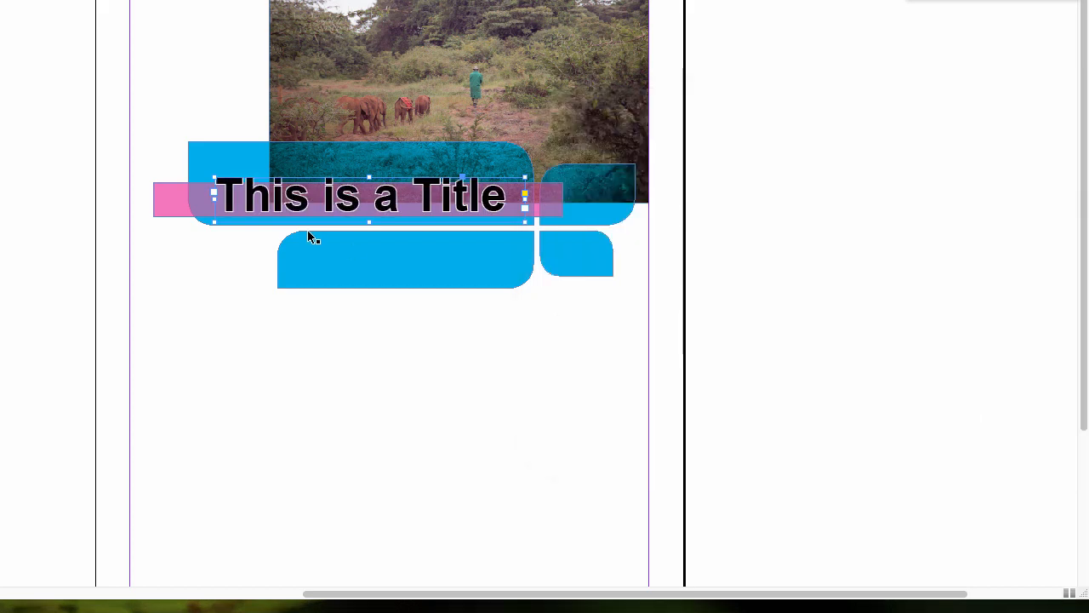
- Enable a Multiply drop shadow at 75% opacity on the title text
{"action": "right_click", "coordinate": [422, 188]}
{"action": "mouse_move", "coordinate": [460, 79]}
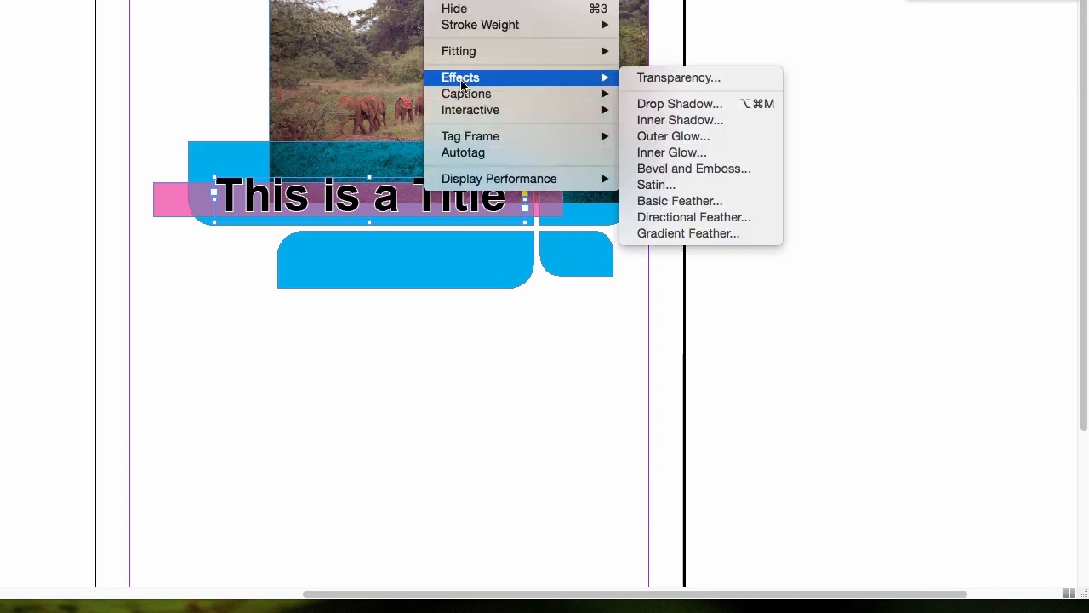
{"action": "left_click", "coordinate": [688, 104]}
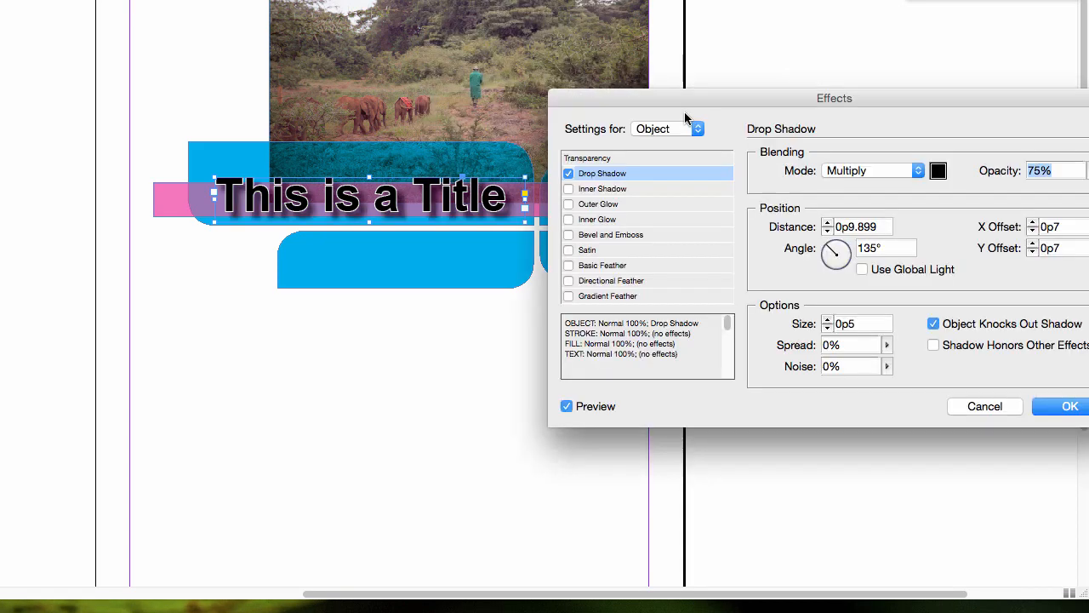
{"action": "left_click", "coordinate": [568, 281]}
{"action": "left_click", "coordinate": [625, 281]}
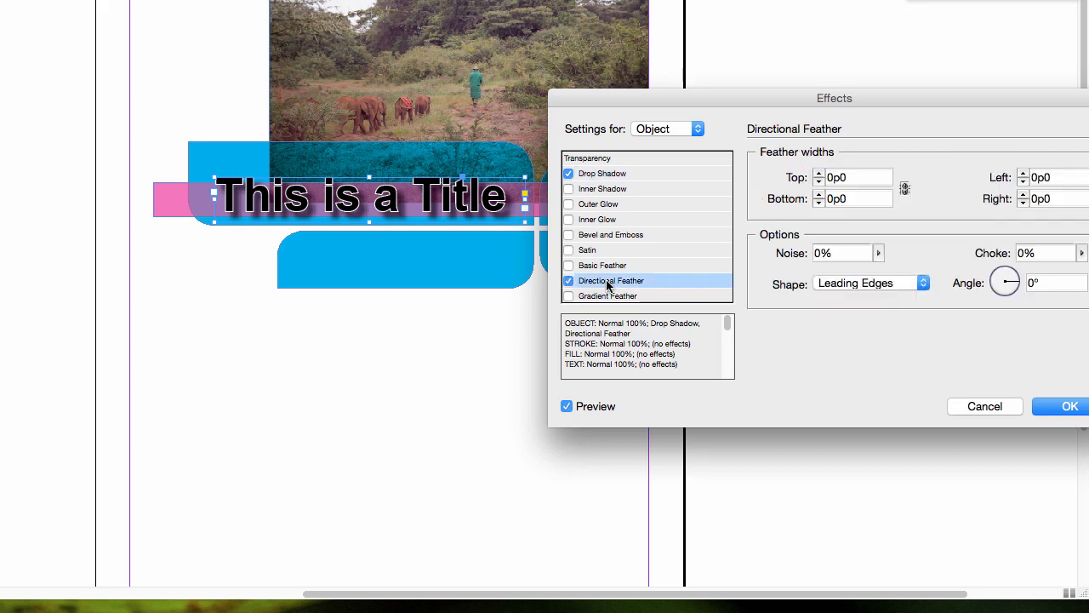
{"action": "left_click", "coordinate": [568, 281]}
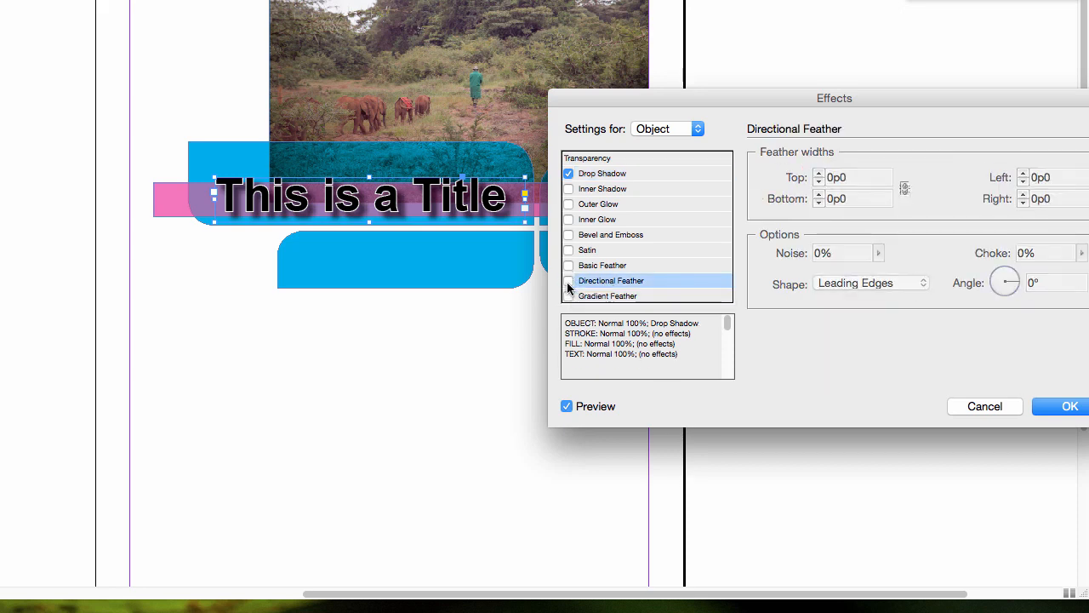
- Enable a linear Gradient Feather on the title text and set its angle to 90°
{"action": "left_click", "coordinate": [568, 296]}
{"action": "left_click", "coordinate": [600, 294]}
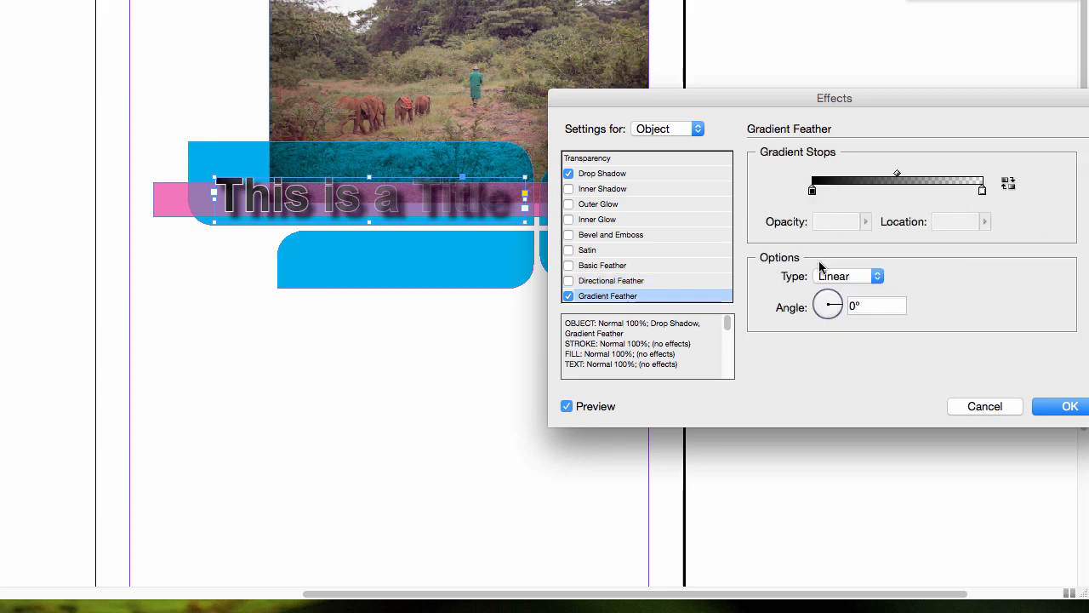
{"action": "left_click_drag", "start_coordinate": [834, 311], "coordinate": [828, 322]}
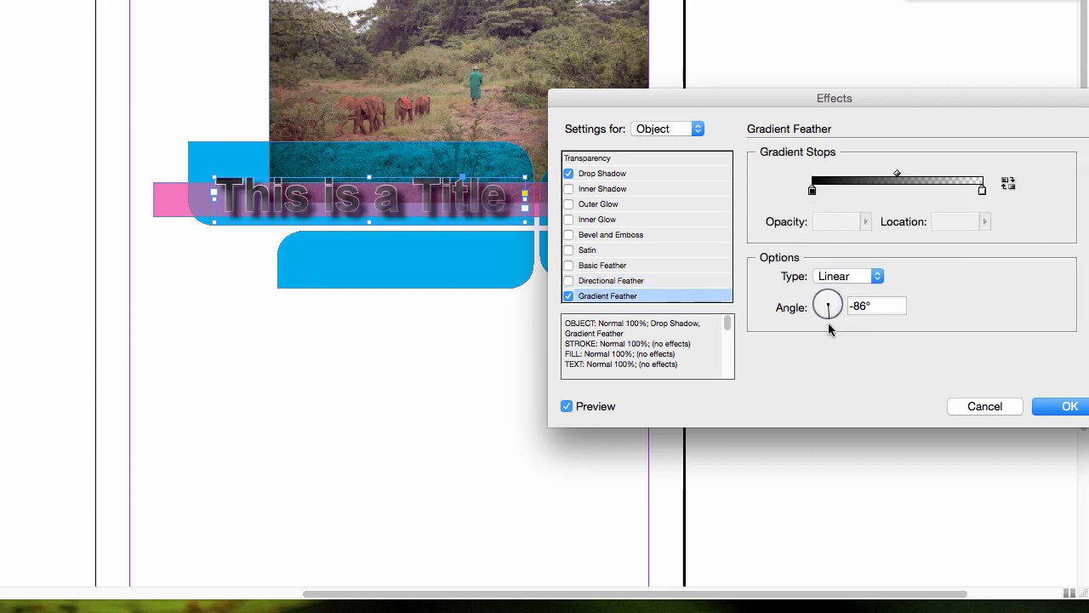
{"action": "left_click", "coordinate": [891, 311]}
{"action": "double_click", "coordinate": [890, 307]}
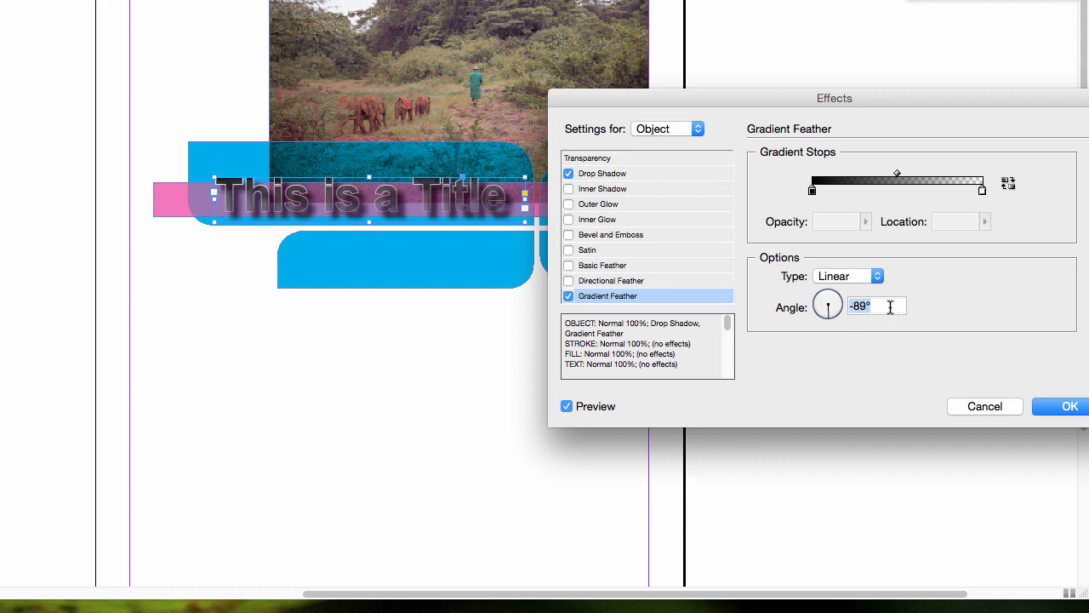
{"action": "type", "text": "90"}
- Shift the gradient feather's opaque stop inward, set its midpoint to about 67.48% and its angle to -90°, and apply the effects
{"action": "left_click", "coordinate": [812, 191]}
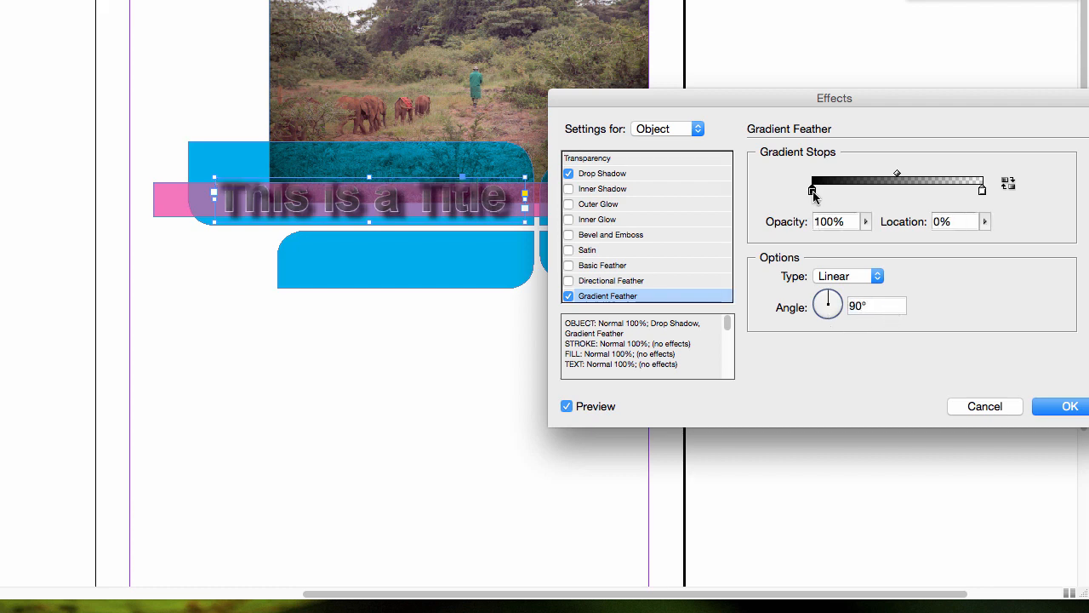
{"action": "left_click_drag", "start_coordinate": [813, 194], "coordinate": [841, 196]}
{"action": "left_click_drag", "start_coordinate": [913, 176], "coordinate": [936, 176]}
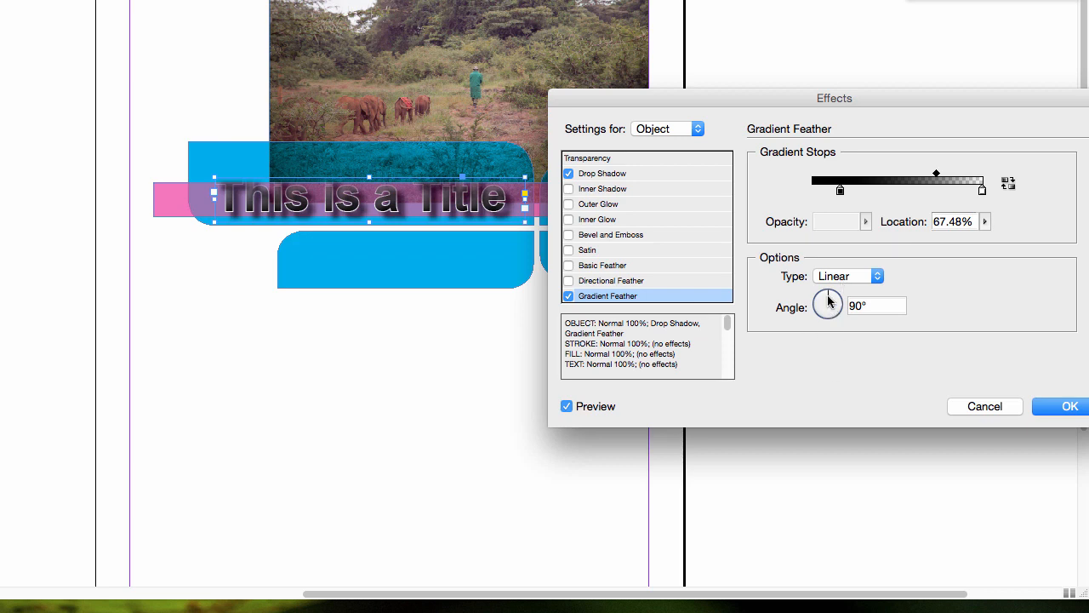
{"action": "left_click_drag", "start_coordinate": [828, 301], "coordinate": [828, 334]}
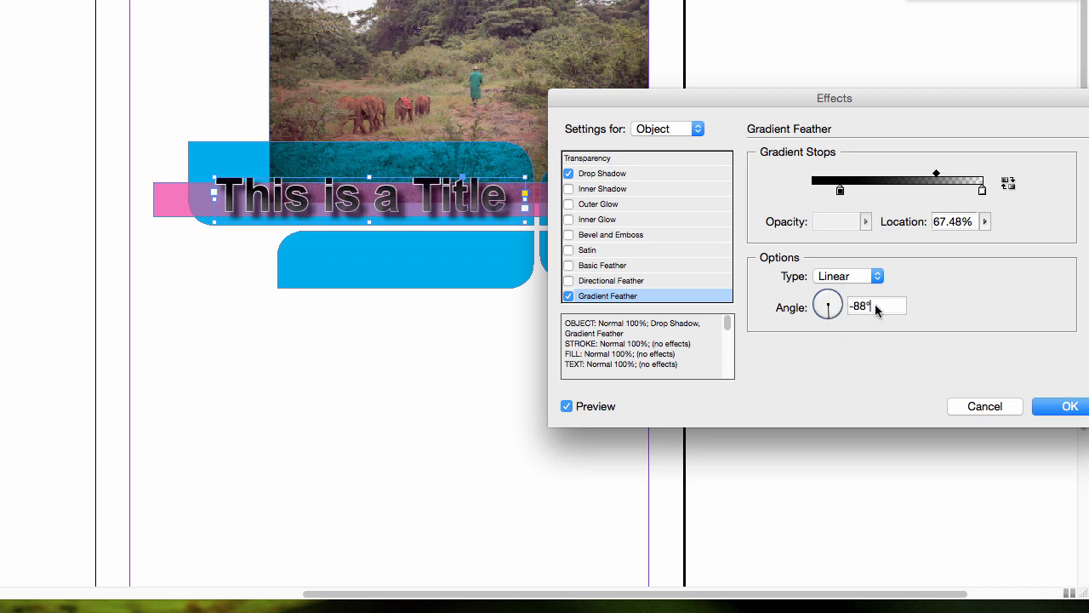
{"action": "double_click", "coordinate": [876, 305]}
{"action": "type", "text": "/9"}
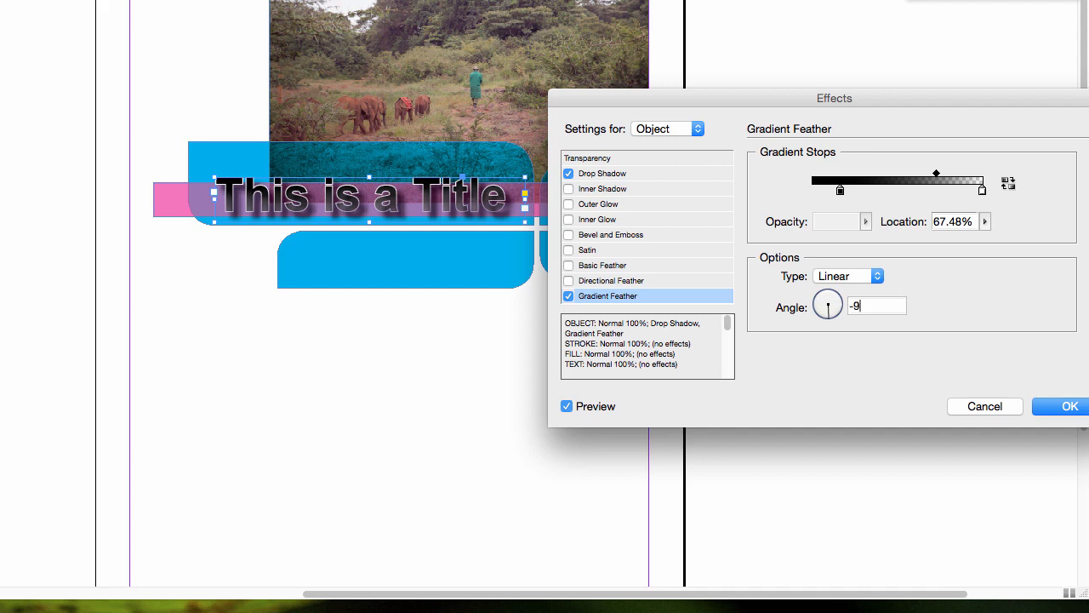
{"action": "key", "text": "Return"}
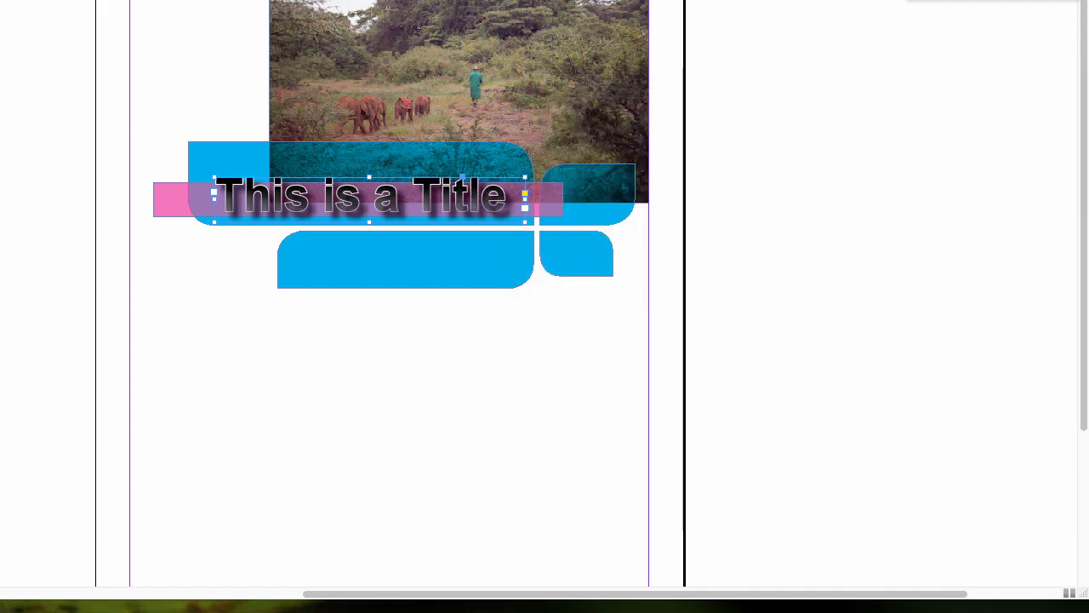
- Reduce the title's drop shadow distance to 0p4
{"action": "left_click", "coordinate": [315, 439]}
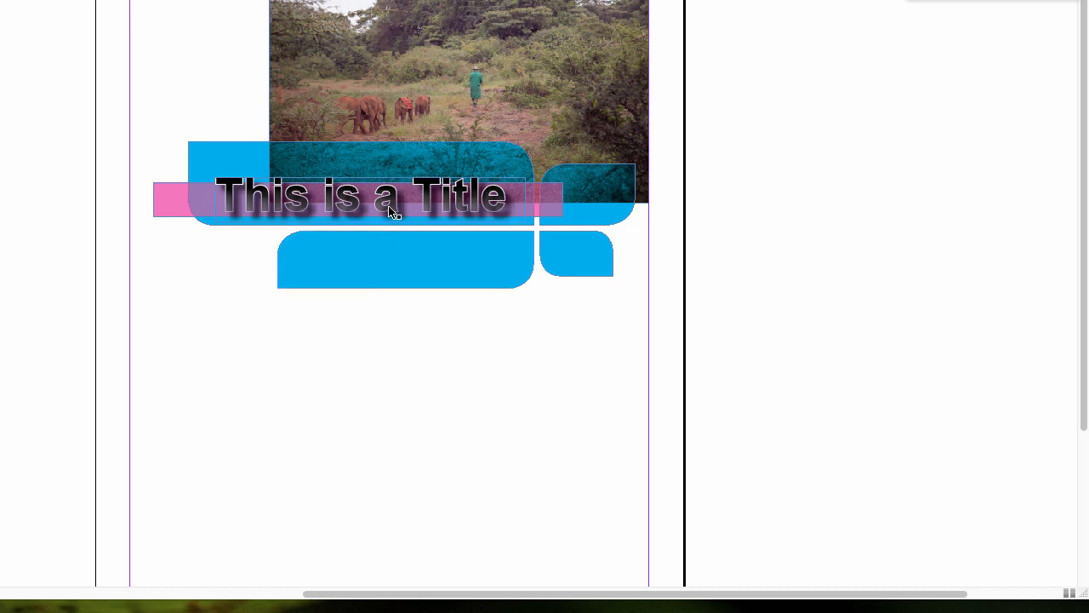
{"action": "right_click", "coordinate": [393, 211]}
{"action": "mouse_move", "coordinate": [511, 97]}
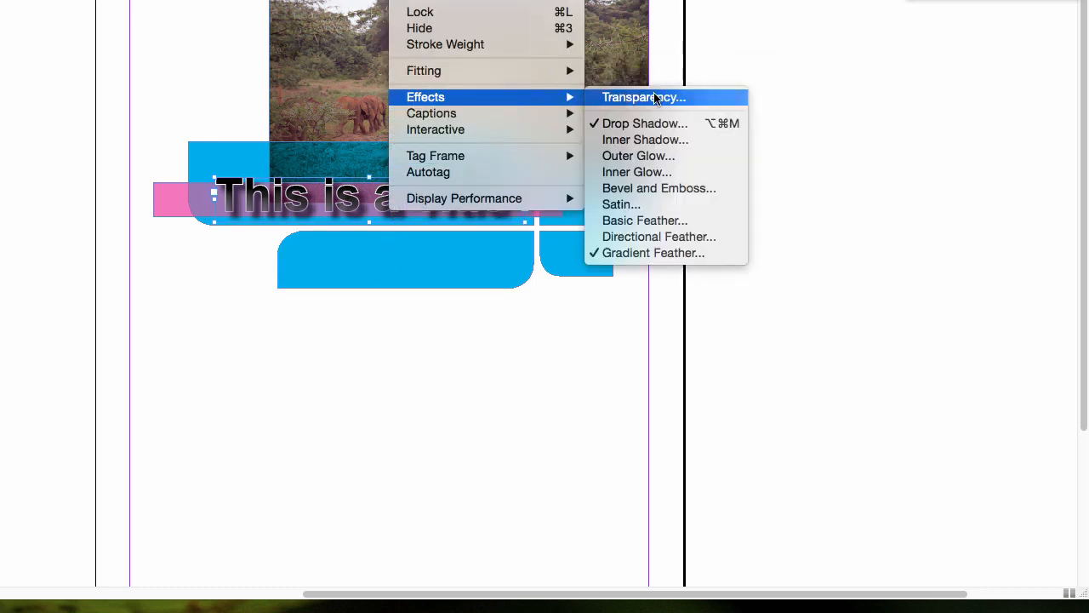
{"action": "left_click", "coordinate": [651, 124]}
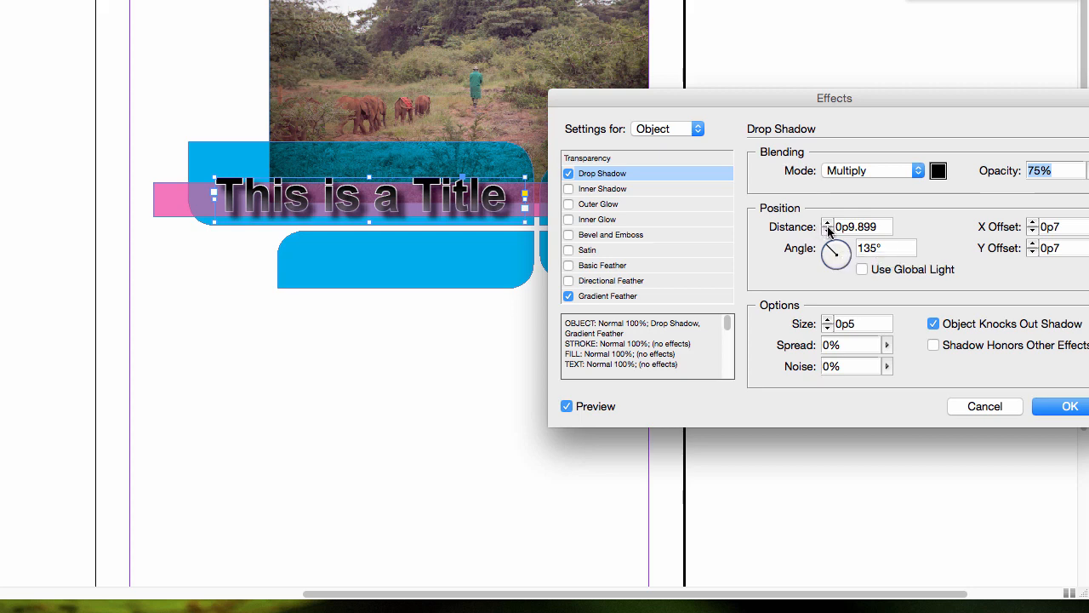
{"action": "left_click", "coordinate": [827, 231]}
{"action": "left_click", "coordinate": [827, 230]}
{"action": "left_click", "coordinate": [827, 230]}
{"action": "left_click", "coordinate": [828, 231]}
{"action": "left_click", "coordinate": [827, 231]}
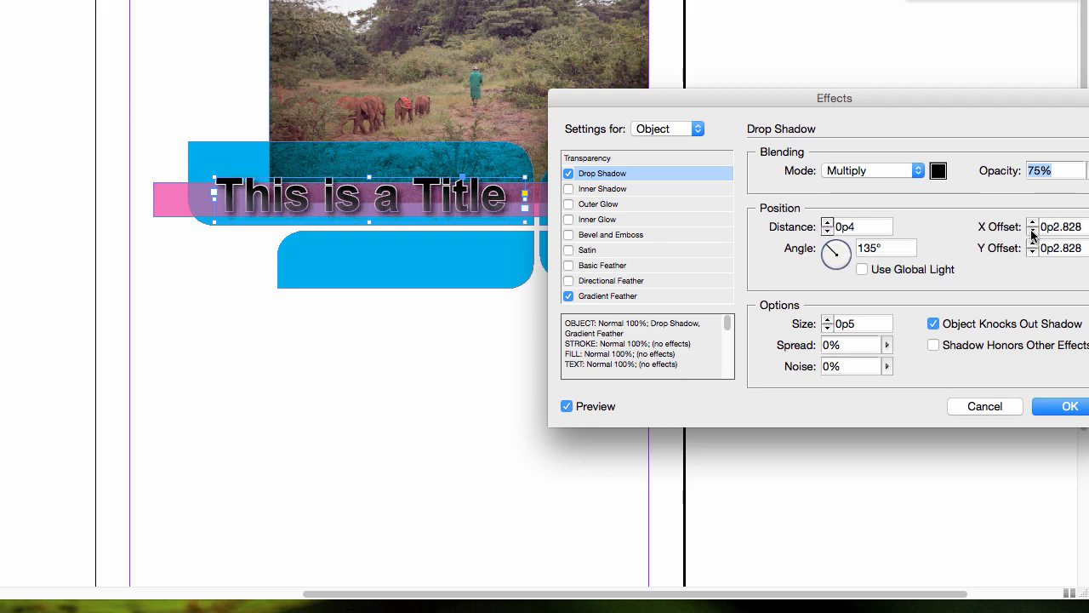
- Set the title's gradient feather midpoint to about 48.22%, turn off its drop shadow, and apply the effects
{"action": "left_click", "coordinate": [645, 297]}
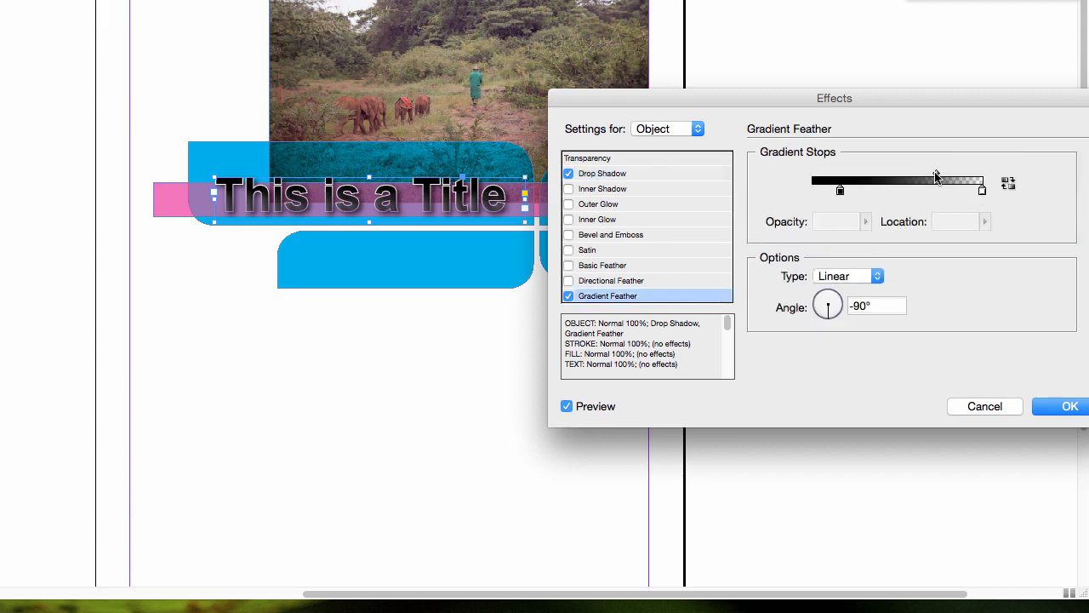
{"action": "left_click_drag", "start_coordinate": [936, 174], "coordinate": [909, 179]}
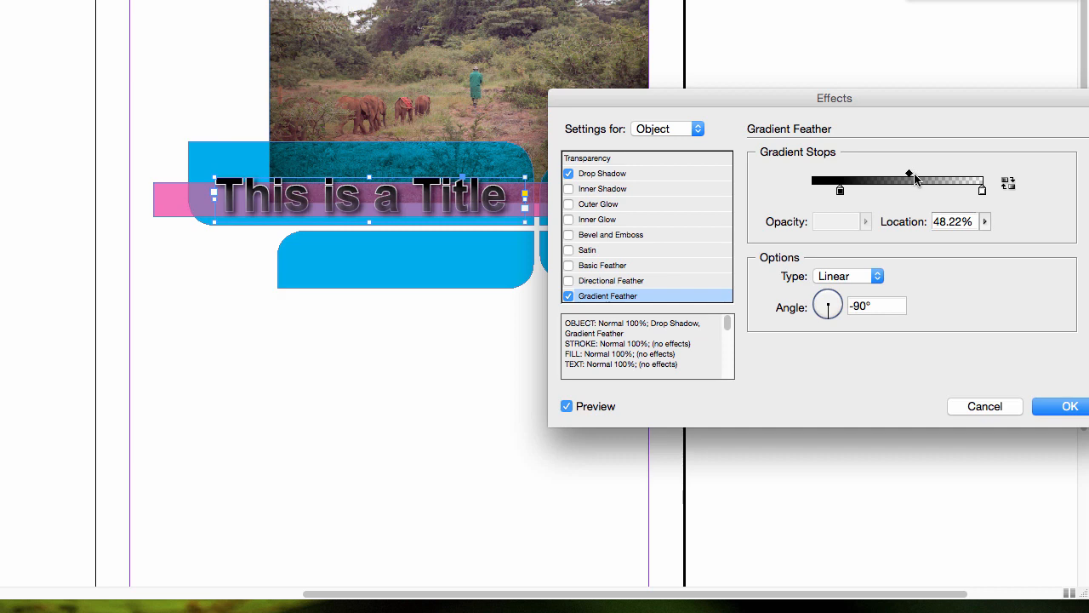
{"action": "left_click", "coordinate": [619, 173]}
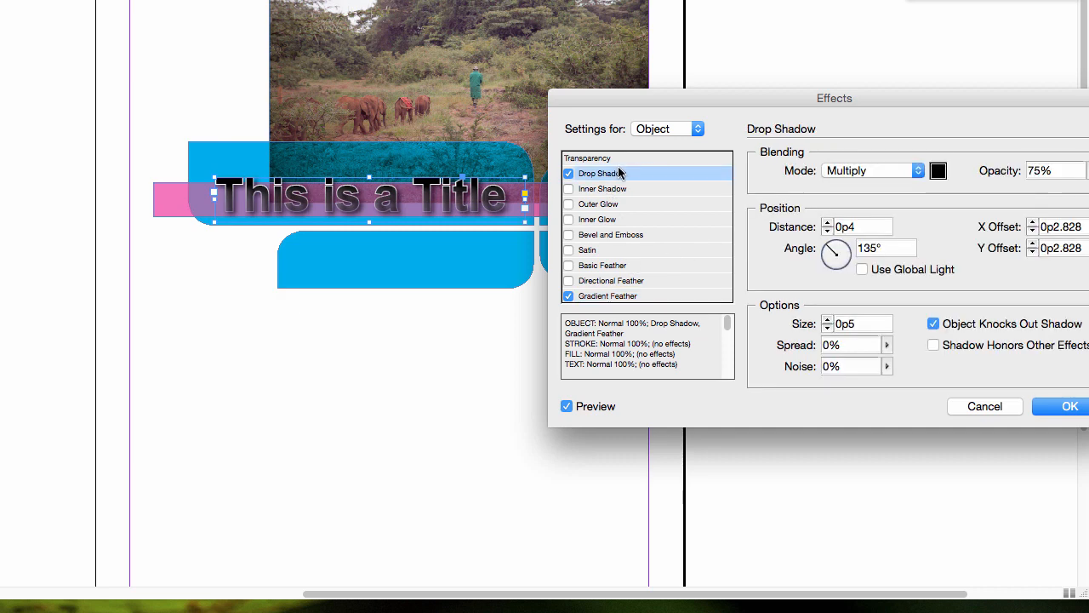
{"action": "left_click", "coordinate": [568, 175]}
{"action": "left_click", "coordinate": [568, 175]}
{"action": "left_click", "coordinate": [567, 174]}
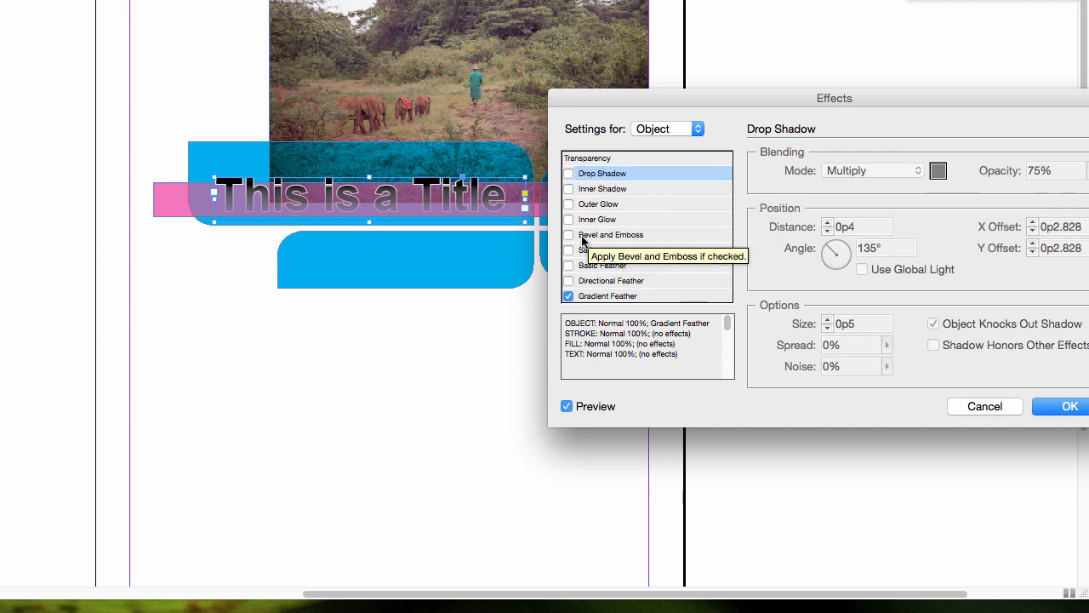
{"action": "left_click", "coordinate": [1068, 407]}
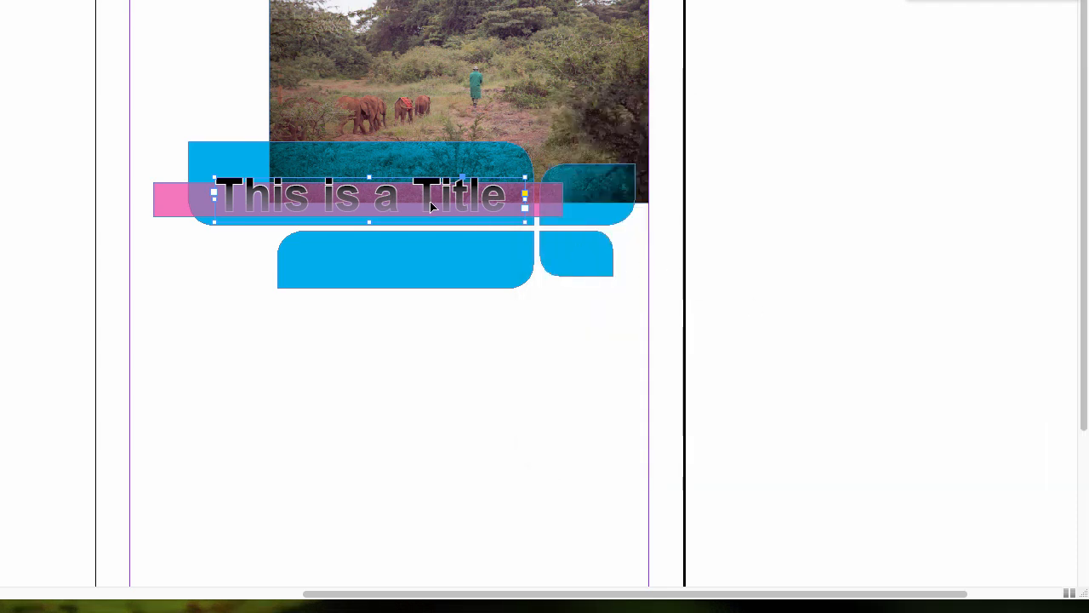
- Replace the title text with "Africa’s Dissapearing Elephants"
{"action": "triple_click", "coordinate": [431, 200]}
{"action": "type", "text": "Afric"}
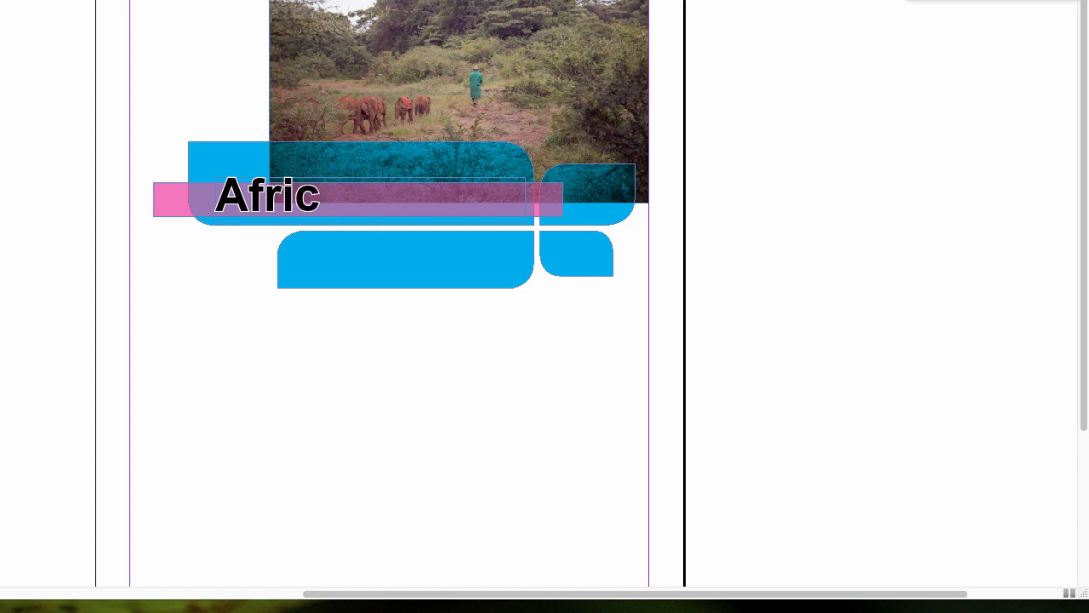
{"action": "type", "text": "a’s"}
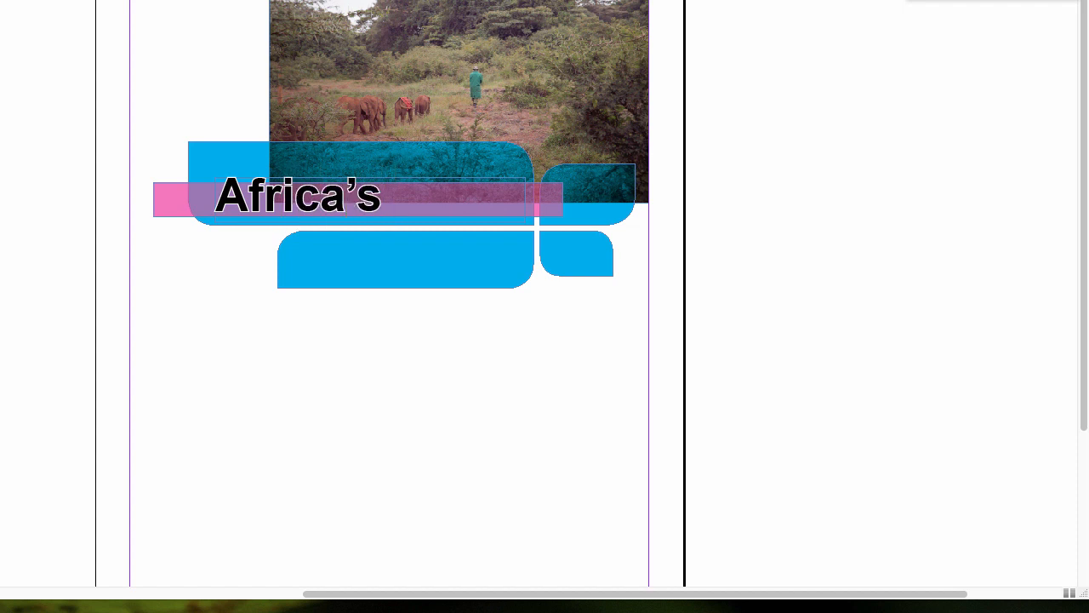
{"action": "type", "text": " Dissap"}
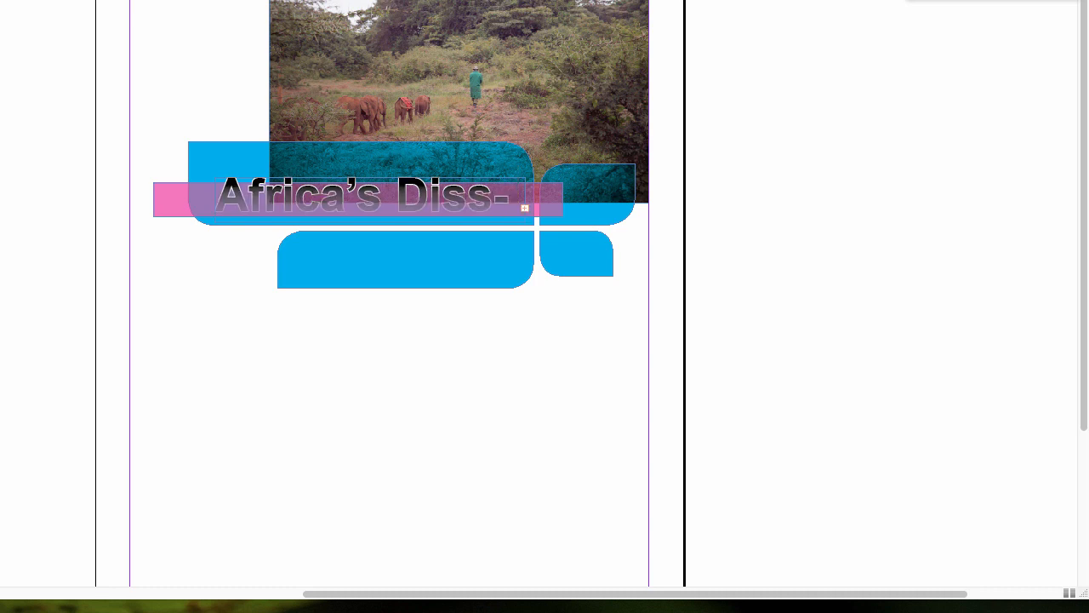
{"action": "key", "text": "Escape"}
- Try to flow the overset title text into a new frame below the banners, and undo the placement
{"action": "left_click", "coordinate": [525, 207]}
{"action": "left_click", "coordinate": [389, 334]}
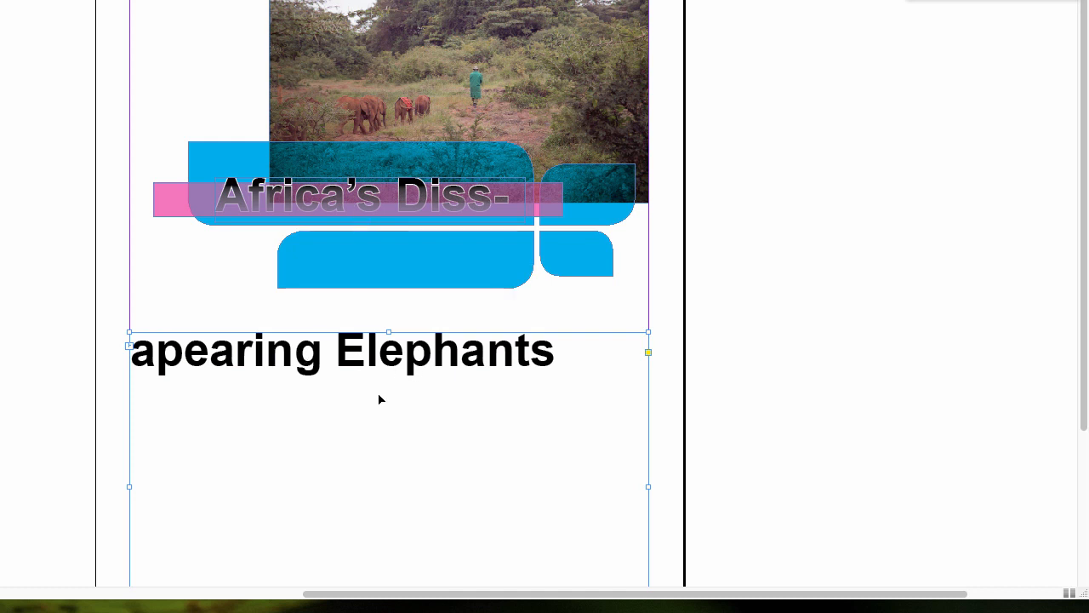
{"action": "key", "text": "ctrl+z"}
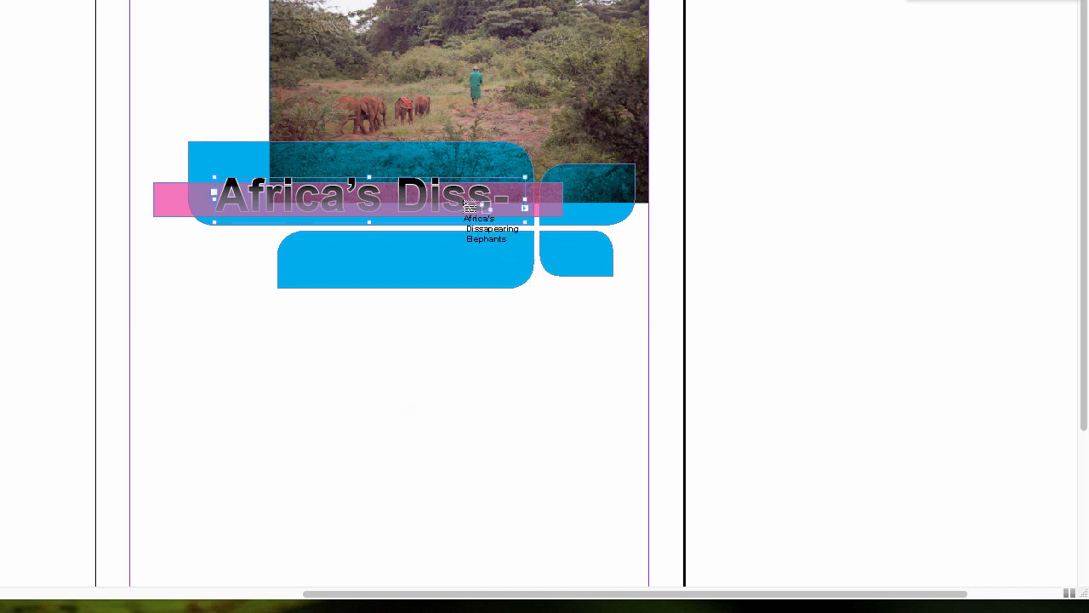
{"action": "key", "text": "Escape"}
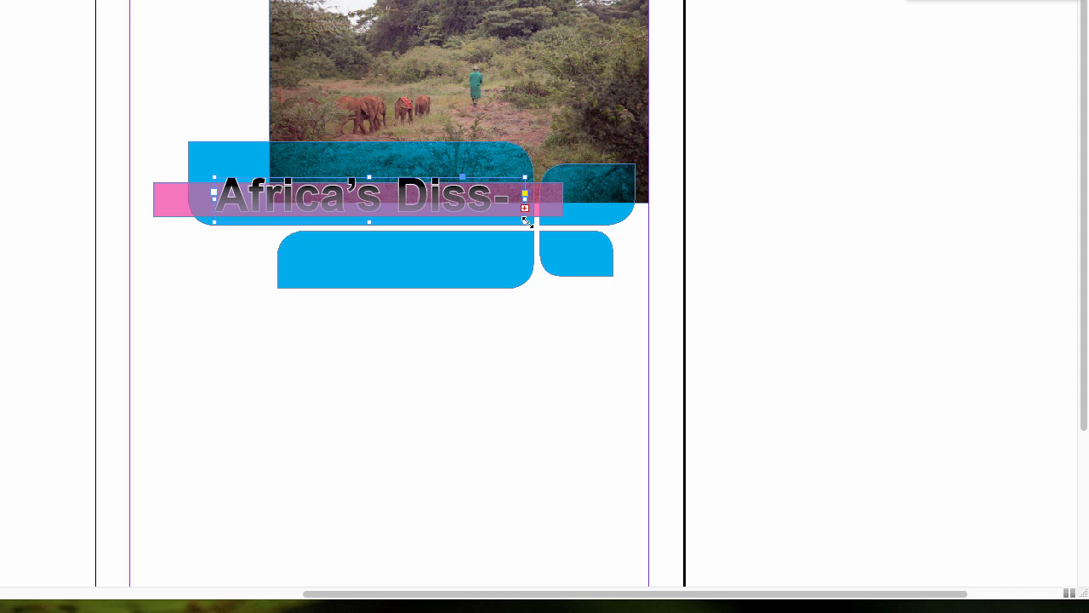
- Extend the title frame down over the lower banners and out to the right page margin, and set its text to 36 pt
{"action": "left_click_drag", "start_coordinate": [525, 221], "coordinate": [591, 281]}
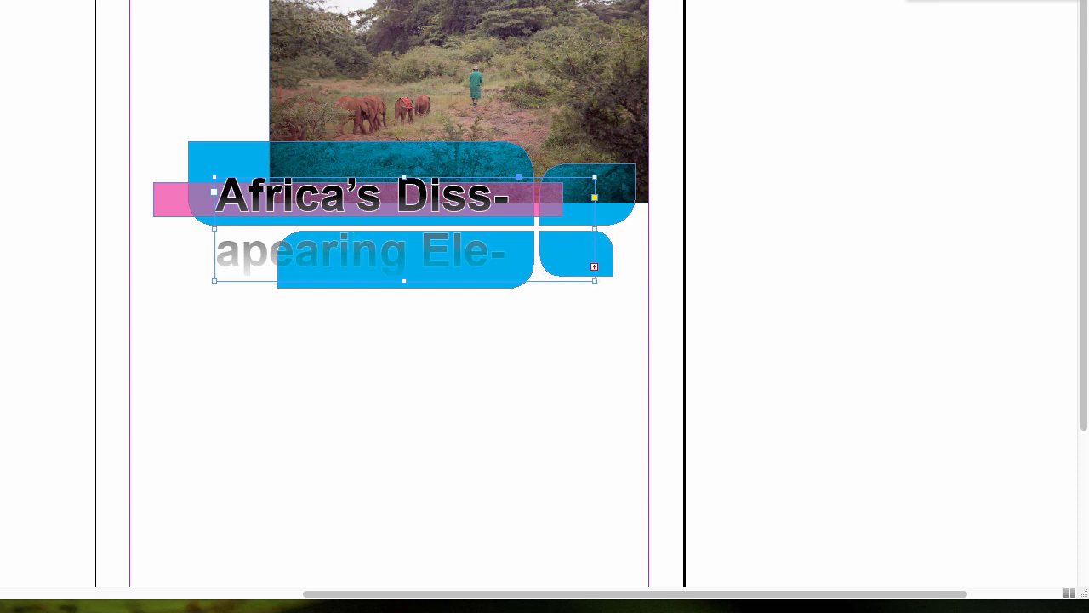
{"action": "left_click_drag", "start_coordinate": [594, 229], "coordinate": [649, 228]}
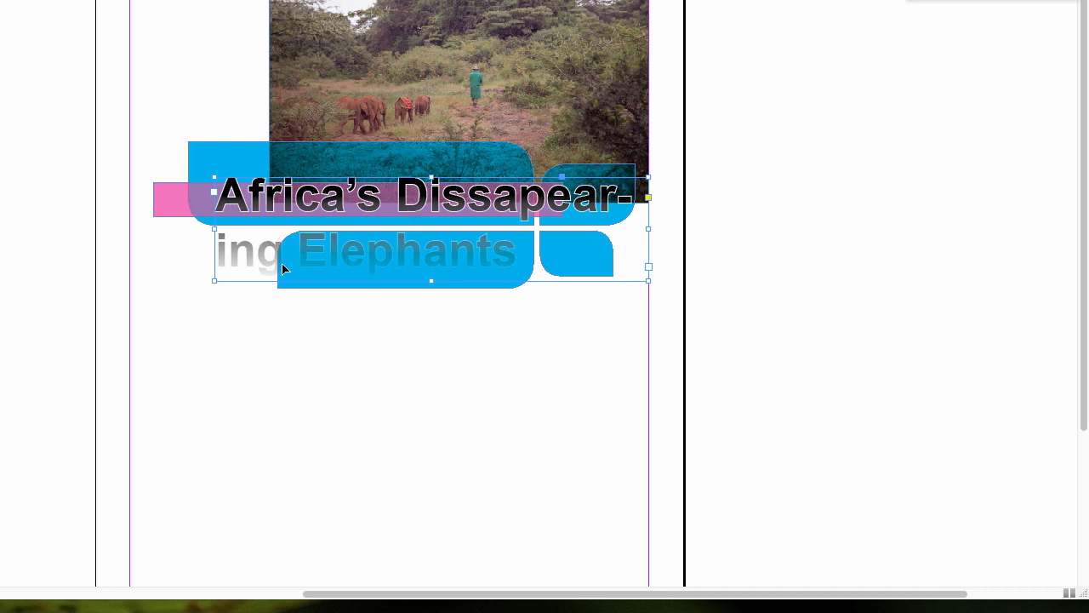
{"action": "triple_click", "coordinate": [240, 243]}
{"action": "key", "text": "super+a"}
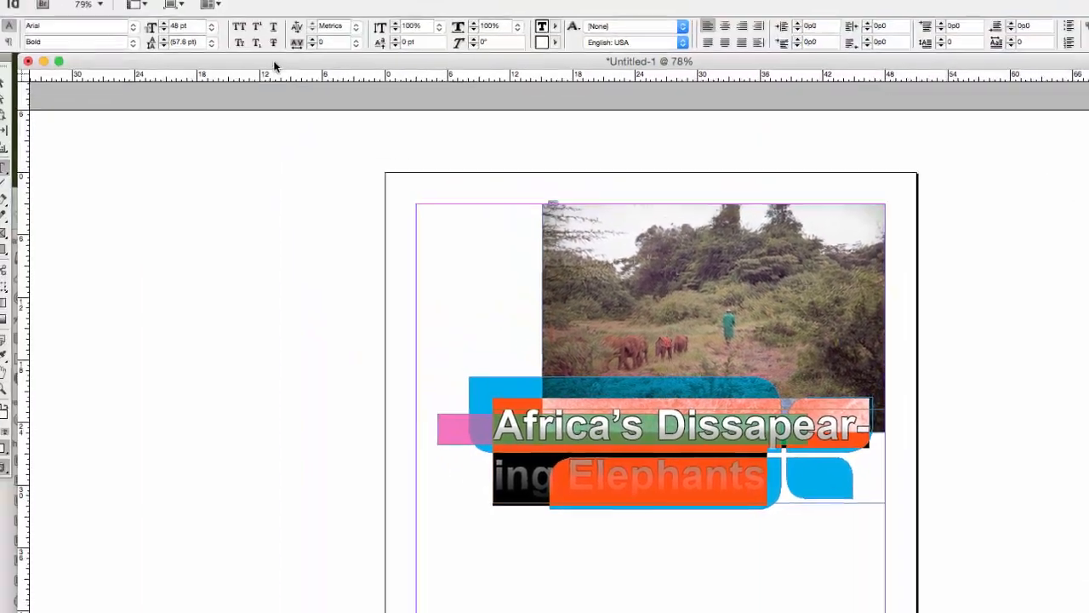
{"action": "left_click", "coordinate": [211, 26]}
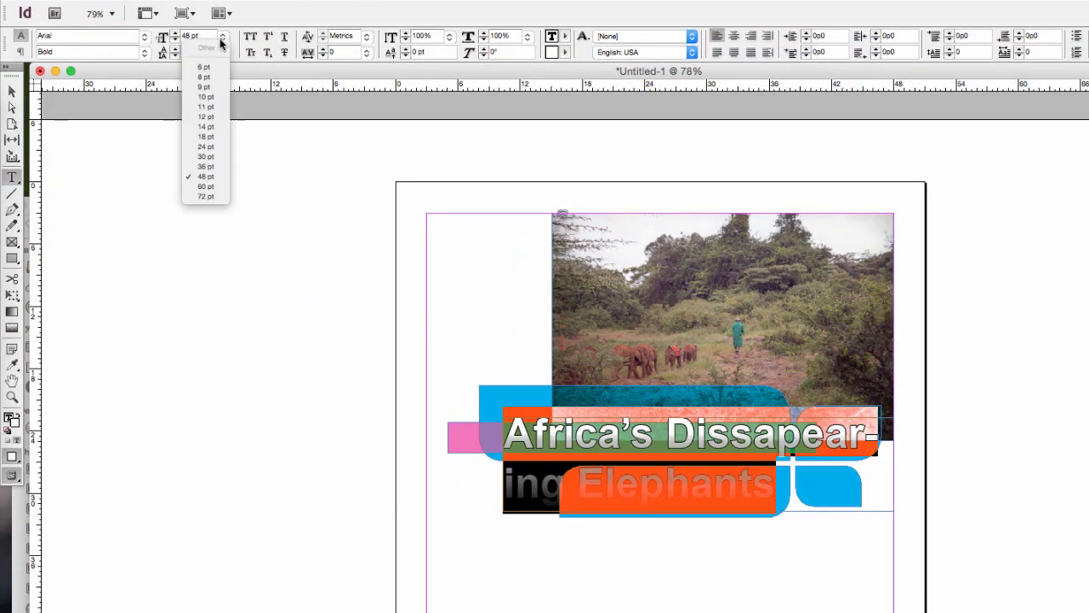
{"action": "left_click", "coordinate": [208, 167]}
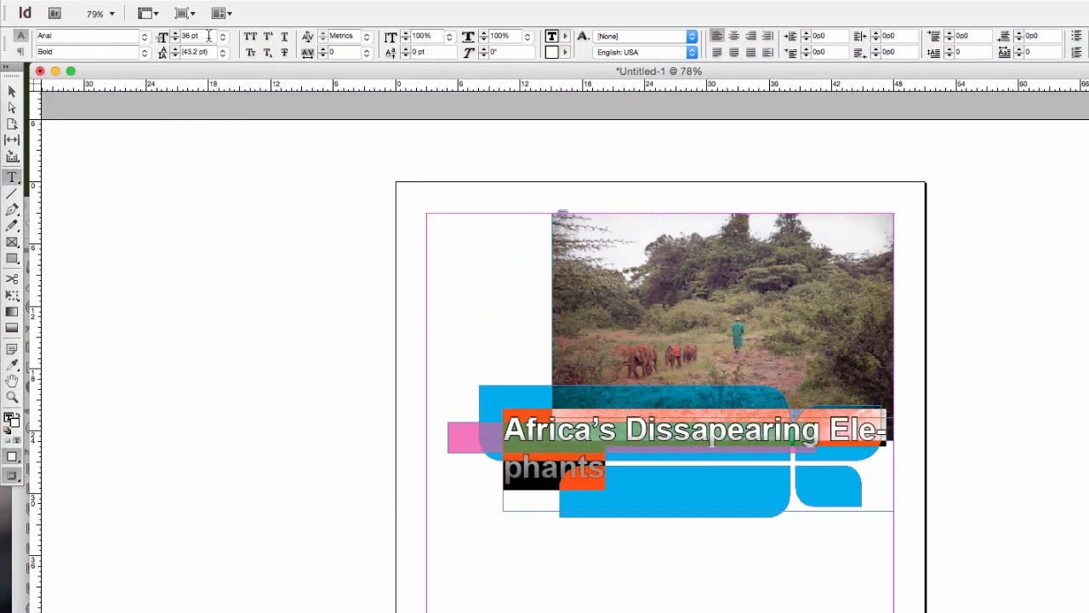
{"action": "left_click", "coordinate": [13, 91]}
{"action": "left_click", "coordinate": [541, 579]}
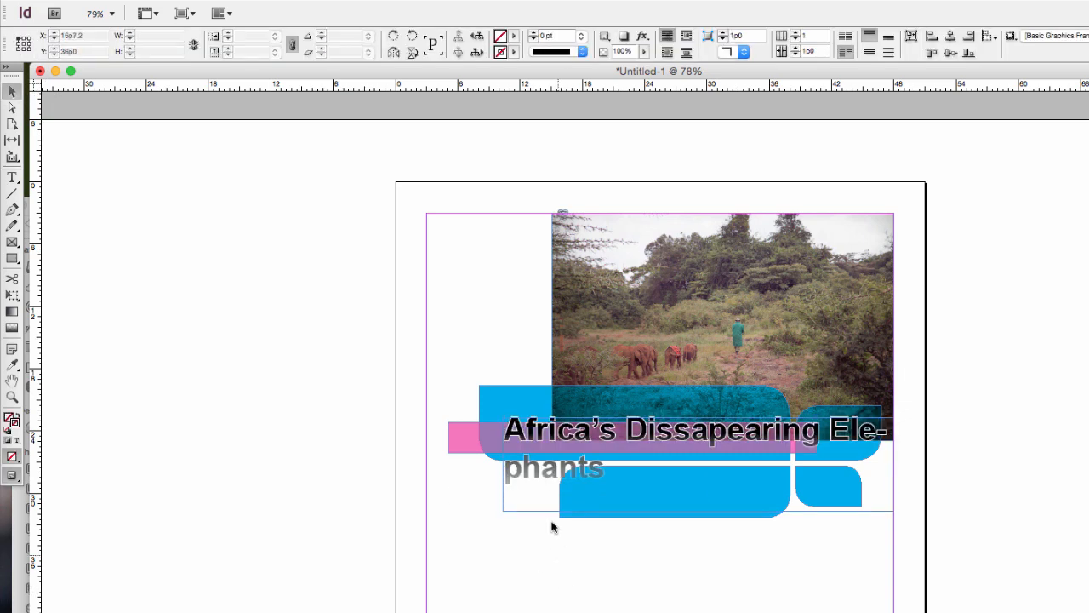
- Set the title text to 30 pt with a tracking of -20
{"action": "triple_click", "coordinate": [546, 462]}
{"action": "left_click", "coordinate": [545, 462]}
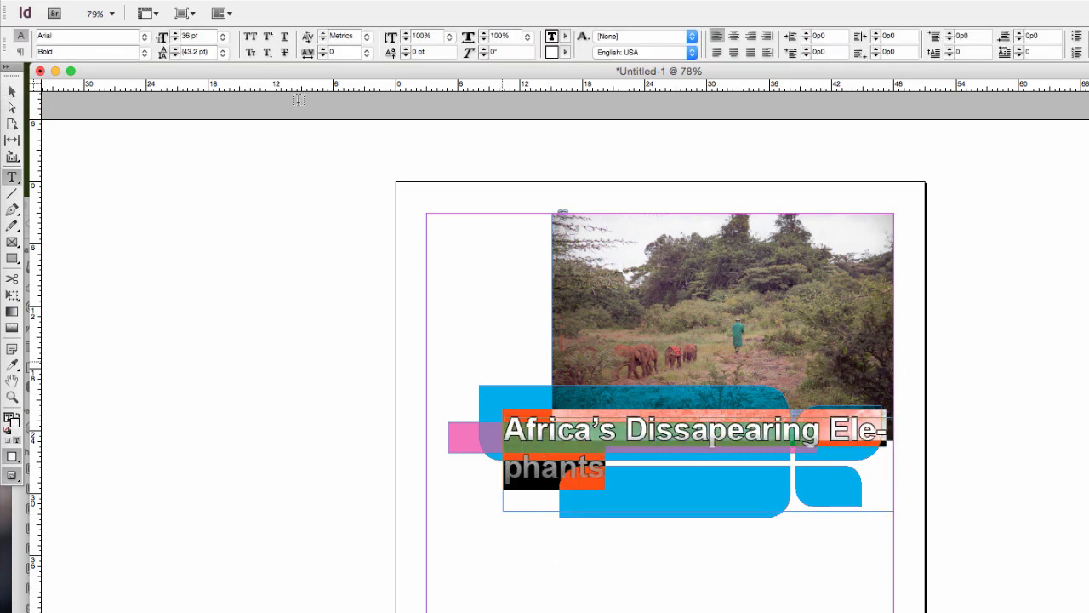
{"action": "left_click", "coordinate": [224, 38]}
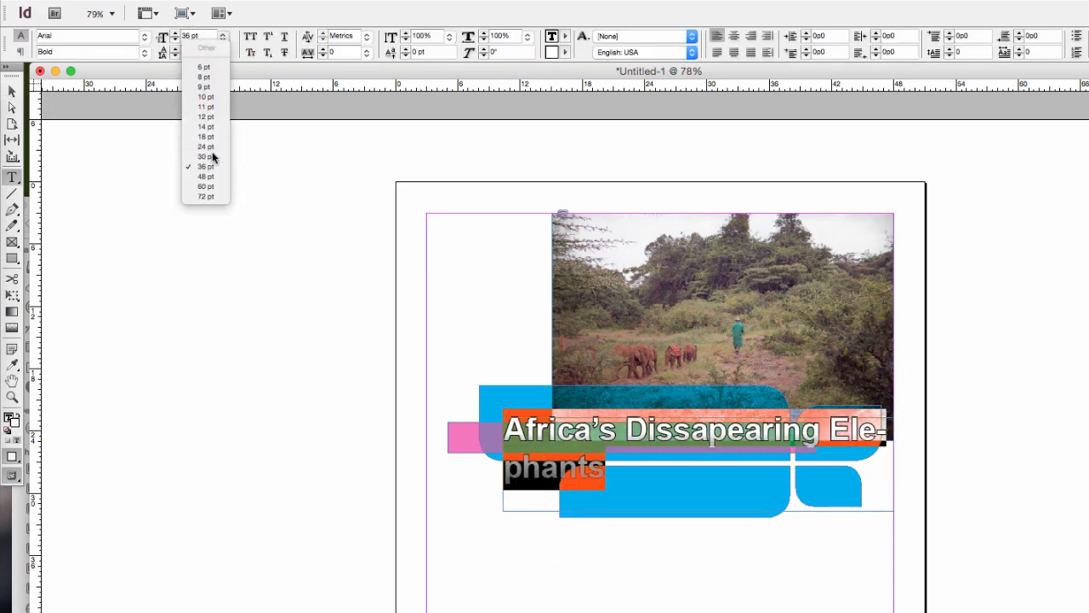
{"action": "left_click", "coordinate": [211, 152]}
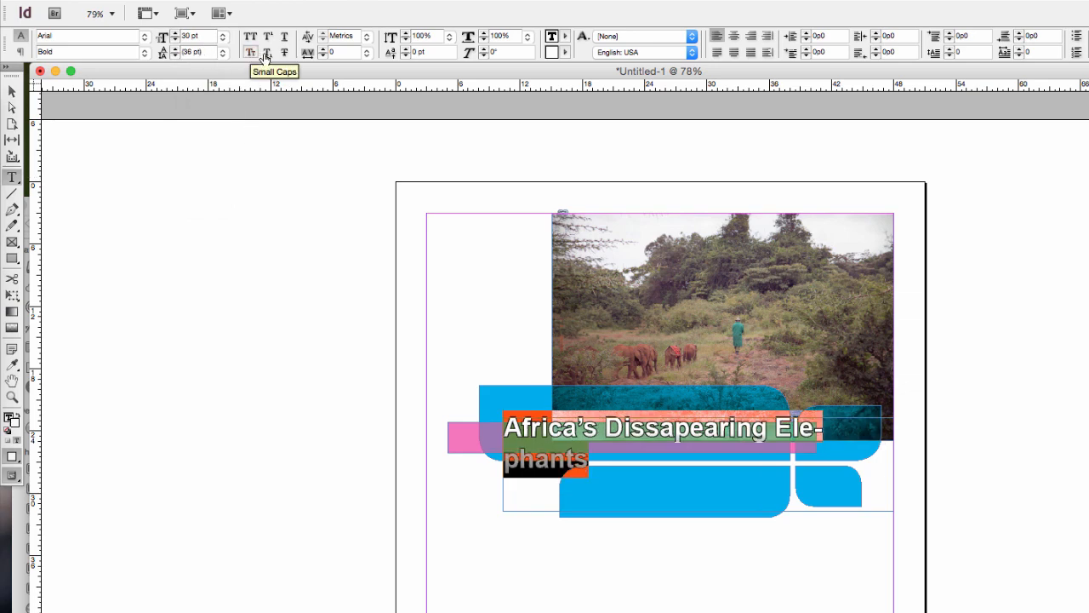
{"action": "left_click", "coordinate": [323, 56]}
{"action": "left_click", "coordinate": [323, 56]}
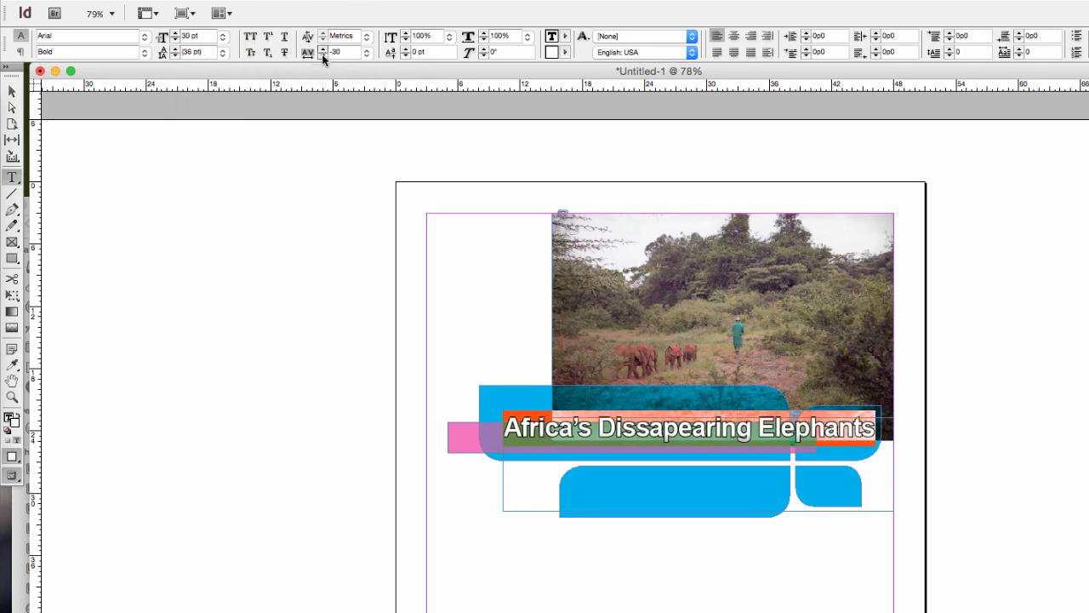
{"action": "left_click", "coordinate": [323, 53]}
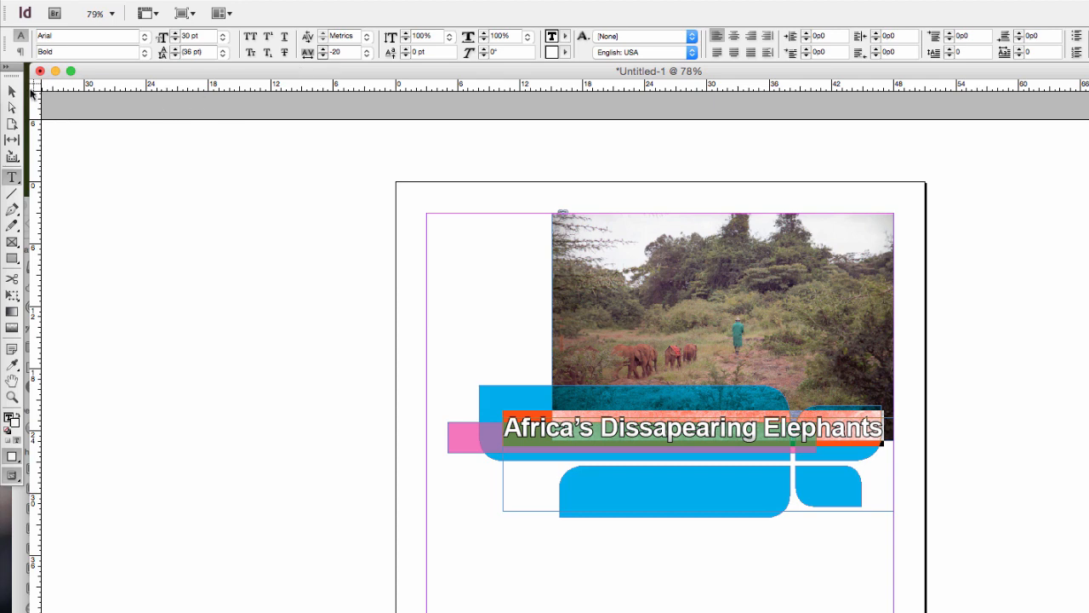
- Move the title frame left over the magenta bar to about X 6p8, Y 22p4
{"action": "left_click", "coordinate": [12, 91]}
{"action": "left_click", "coordinate": [791, 595]}
{"action": "left_click_drag", "start_coordinate": [692, 432], "coordinate": [668, 432]}
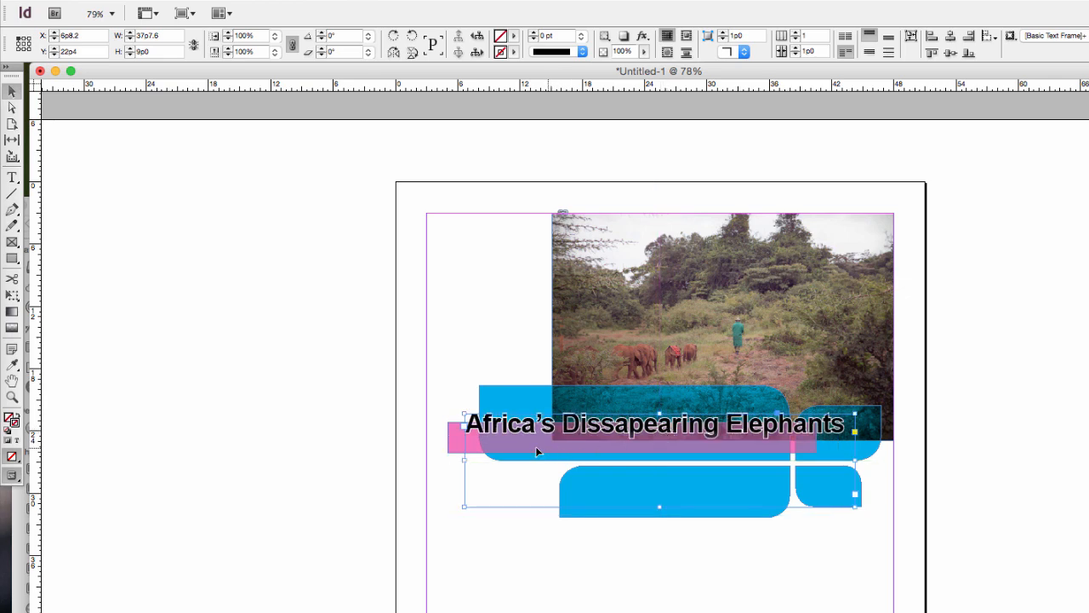
- Reduce the magenta bar's height to about 1p6 and extend its right end to the title frame's right edge
{"action": "left_click", "coordinate": [456, 448]}
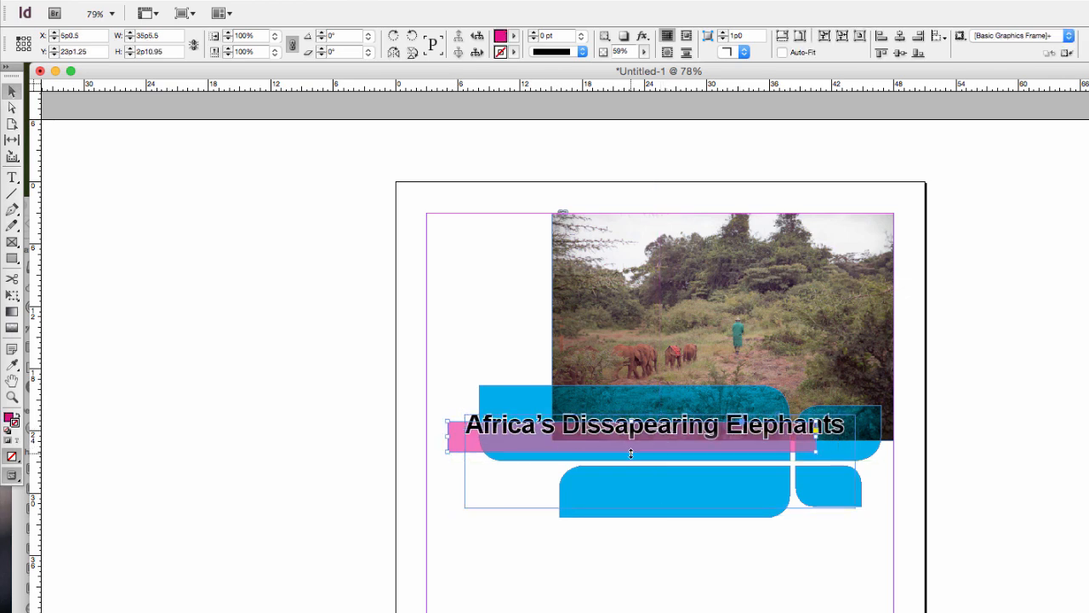
{"action": "left_click_drag", "start_coordinate": [630, 453], "coordinate": [654, 436]}
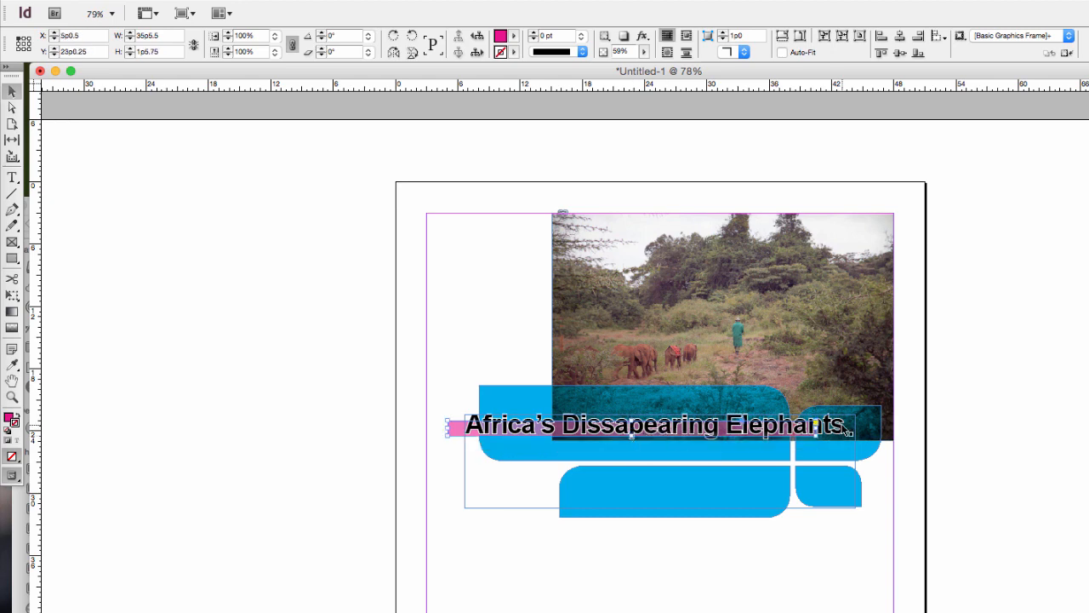
{"action": "left_click_drag", "start_coordinate": [815, 424], "coordinate": [851, 428]}
{"action": "left_click", "coordinate": [822, 610]}
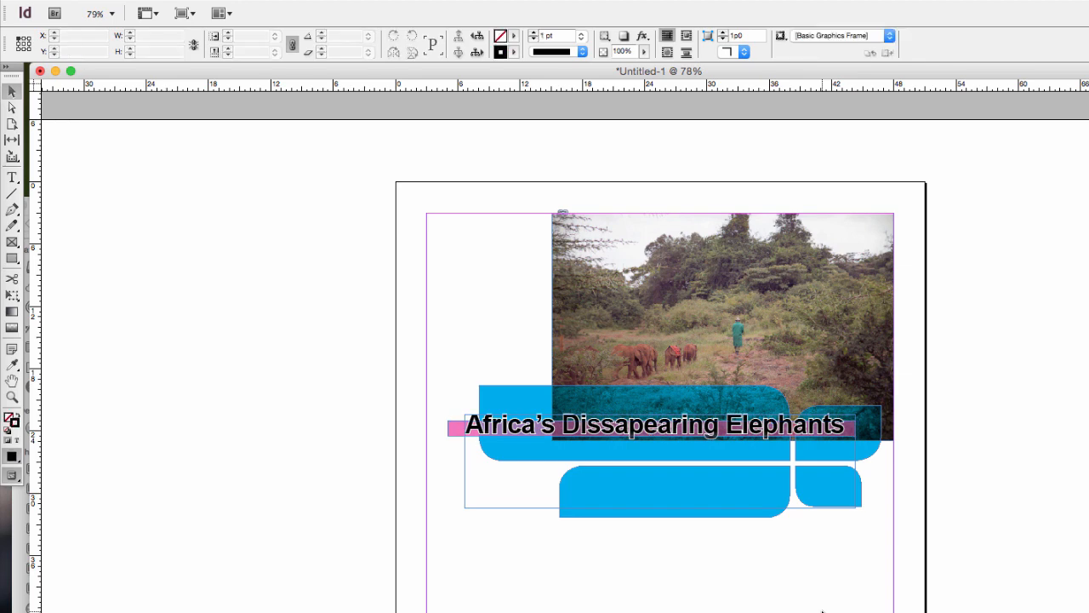
- Draw a row of three rectangles about 6p0 high below the banners, and undo all three
{"action": "scroll", "coordinate": [823, 611], "scroll_direction": "down", "scroll_amount": 3}
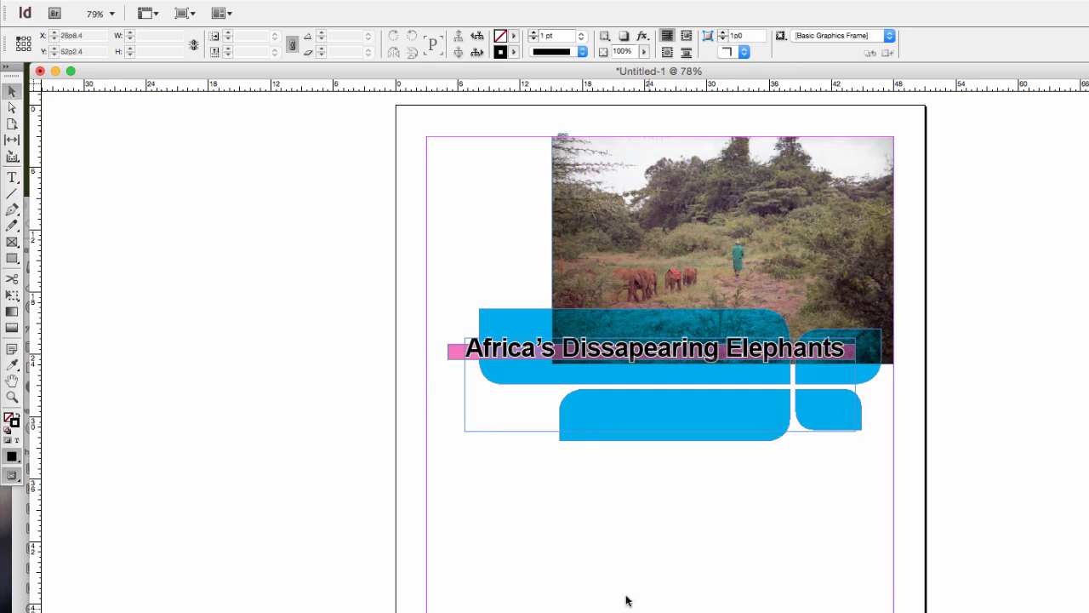
{"action": "left_click", "coordinate": [12, 258]}
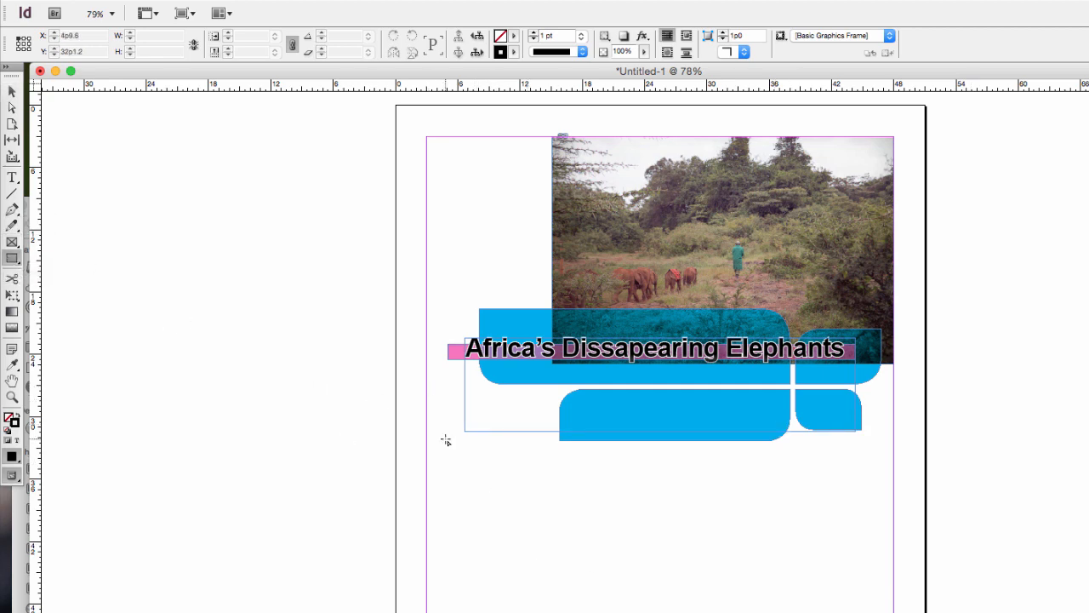
{"action": "left_click_drag", "start_coordinate": [444, 454], "coordinate": [520, 516]}
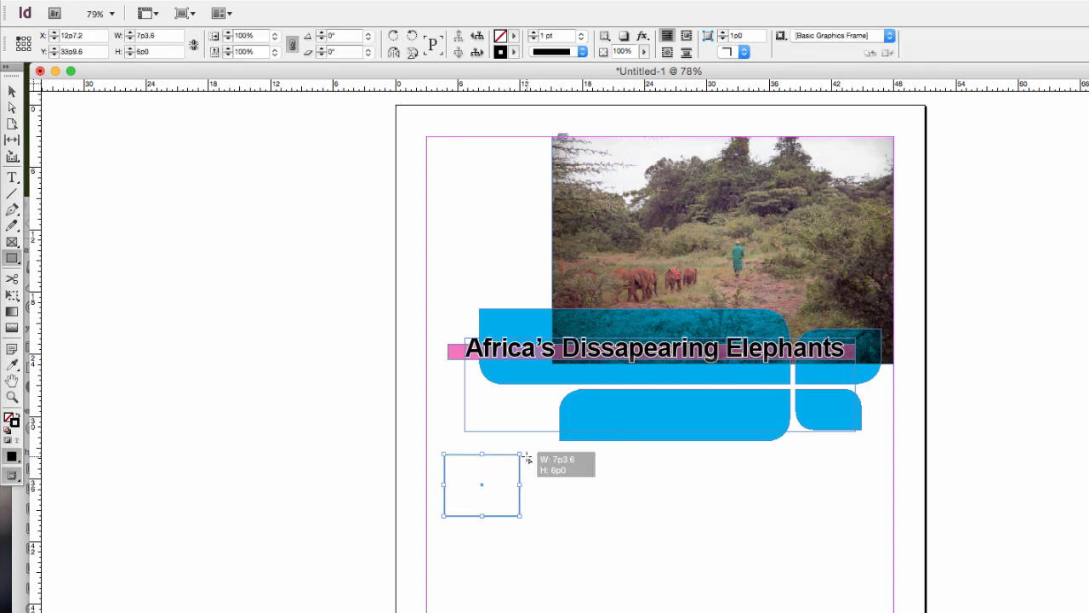
{"action": "left_click_drag", "start_coordinate": [527, 455], "coordinate": [591, 516]}
{"action": "left_click_drag", "start_coordinate": [597, 455], "coordinate": [682, 517]}
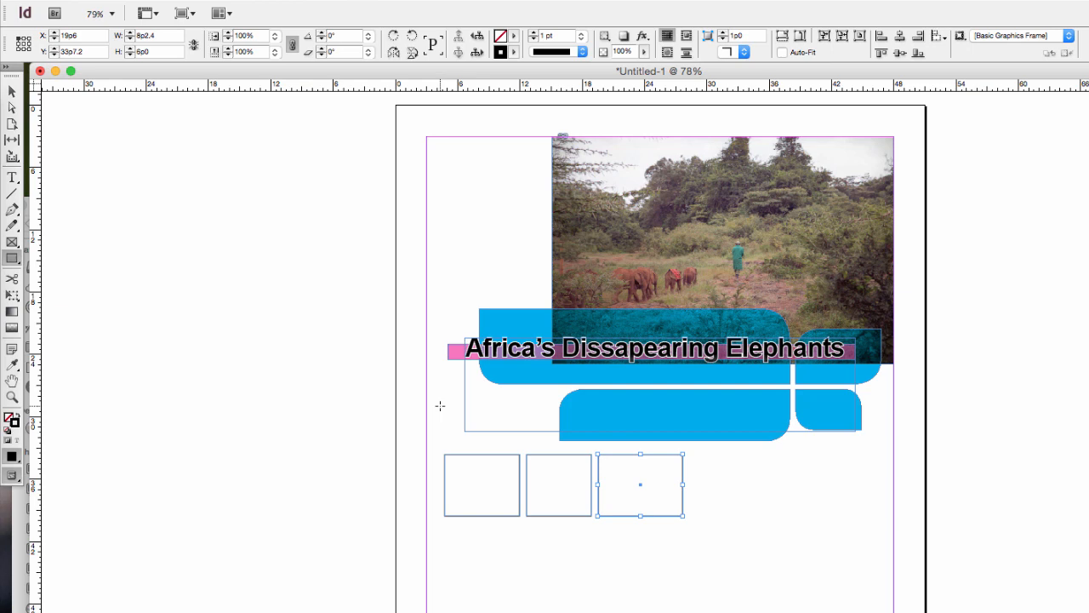
{"action": "key", "text": "super+z"}
{"action": "key", "text": "super+z"}
{"action": "key", "text": "super+z"}
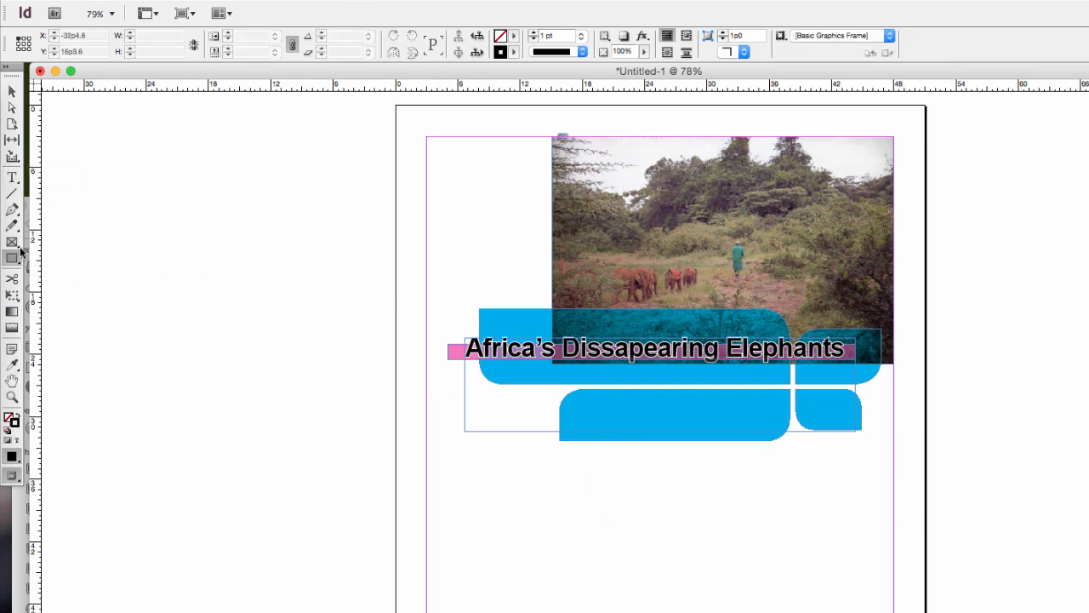
- Try out a row of placeholder graphic frames about 6p6 high below the banners, and remove them
{"action": "left_click", "coordinate": [14, 243]}
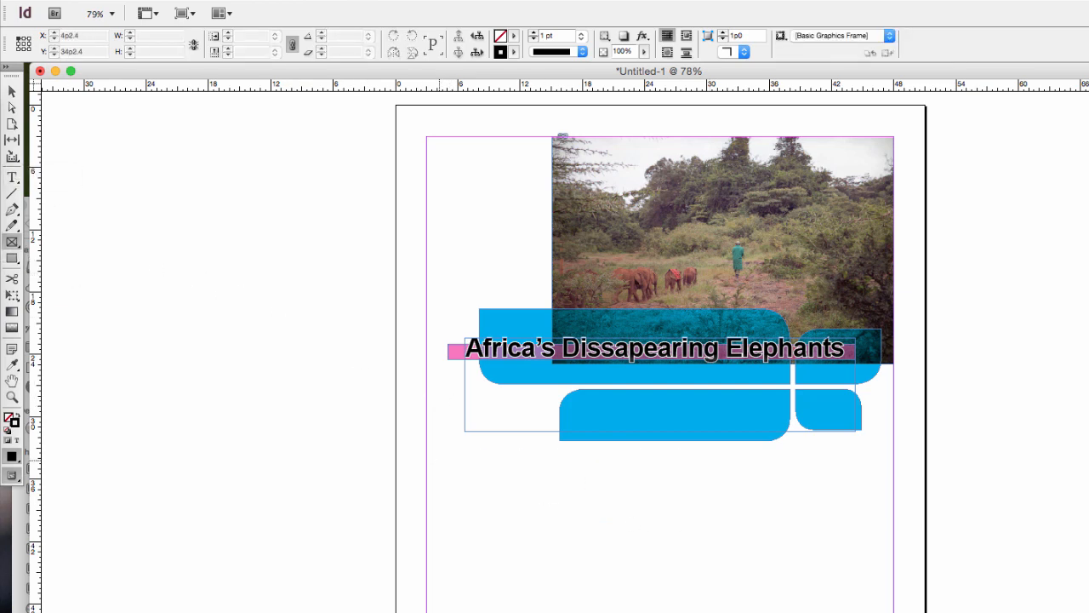
{"action": "left_click_drag", "start_coordinate": [439, 461], "coordinate": [528, 528]}
{"action": "left_click_drag", "start_coordinate": [534, 461], "coordinate": [618, 533]}
{"action": "left_click_drag", "start_coordinate": [625, 464], "coordinate": [705, 530]}
{"action": "key", "text": "super+z"}
{"action": "left_click_drag", "start_coordinate": [626, 462], "coordinate": [715, 527]}
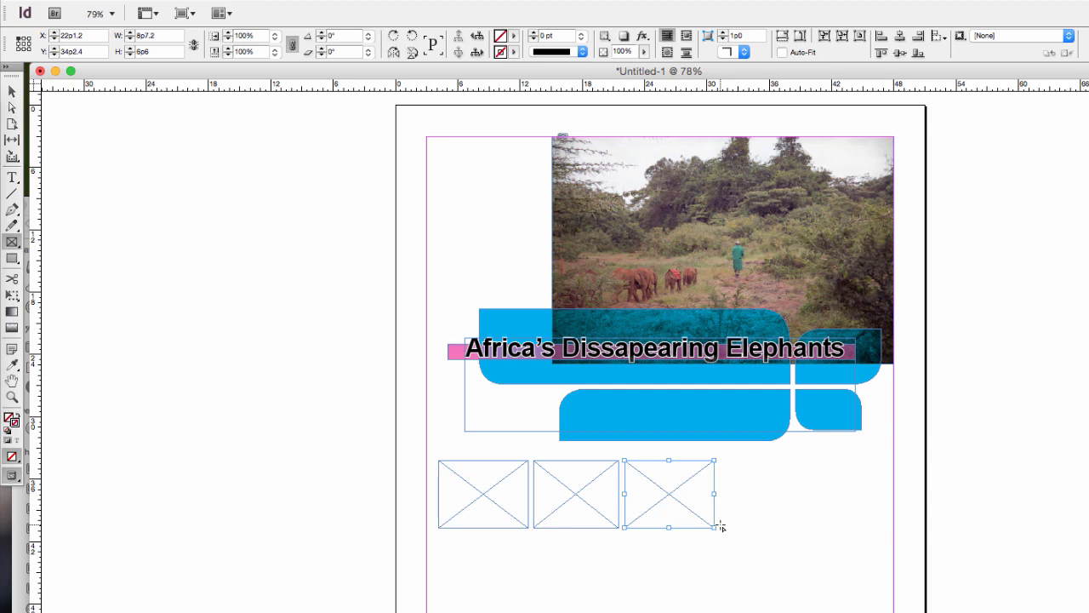
{"action": "key", "text": "super+z"}
{"action": "left_click", "coordinate": [12, 91]}
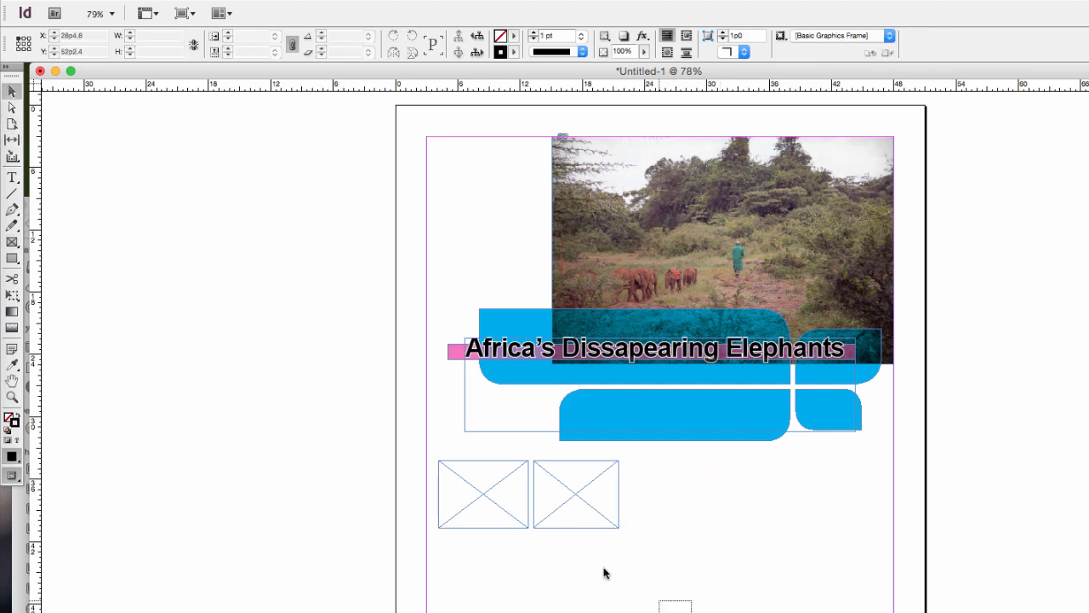
{"action": "left_click_drag", "start_coordinate": [604, 573], "coordinate": [482, 501]}
{"action": "key", "text": "BackSpace"}
- Switch to the Finder folder Stuff for Indesign, select all its images and load them for placing in the document
{"action": "left_click", "coordinate": [19, 576]}
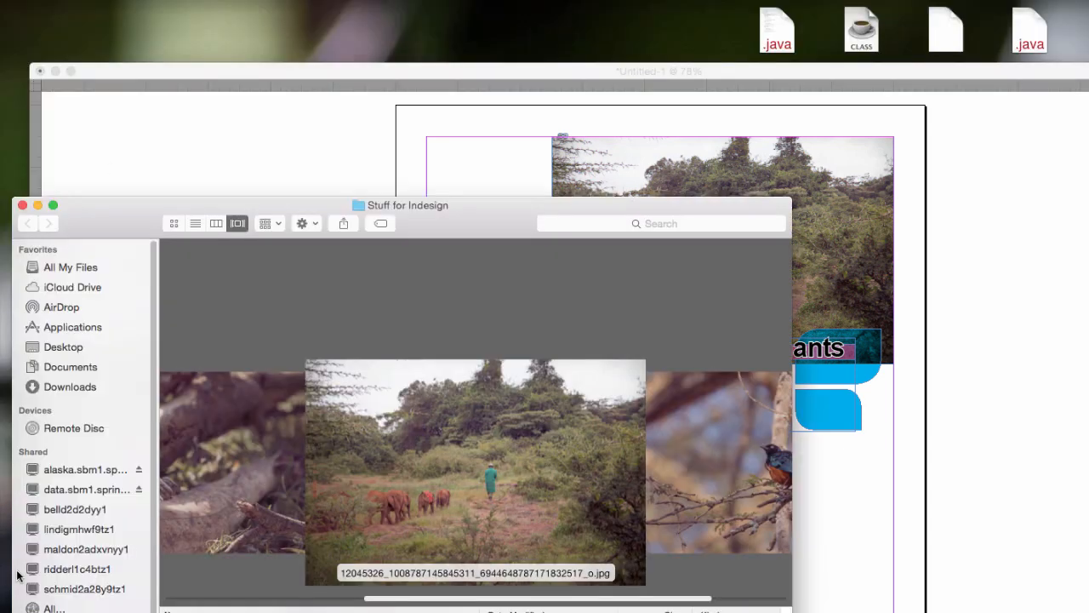
{"action": "left_click", "coordinate": [370, 579]}
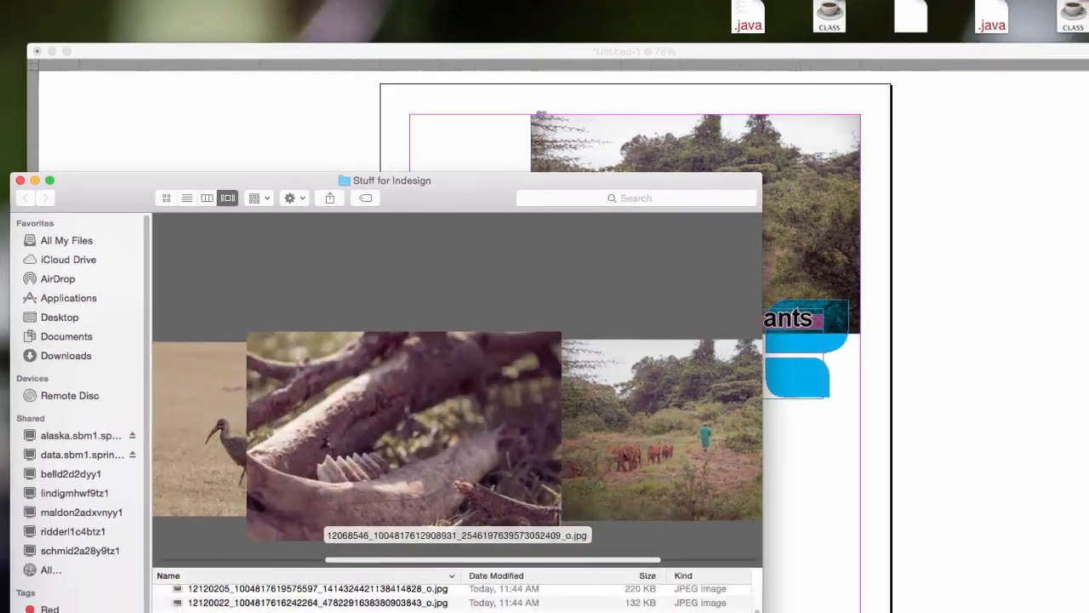
{"action": "scroll", "coordinate": [374, 562], "scroll_direction": "up", "scroll_amount": 3}
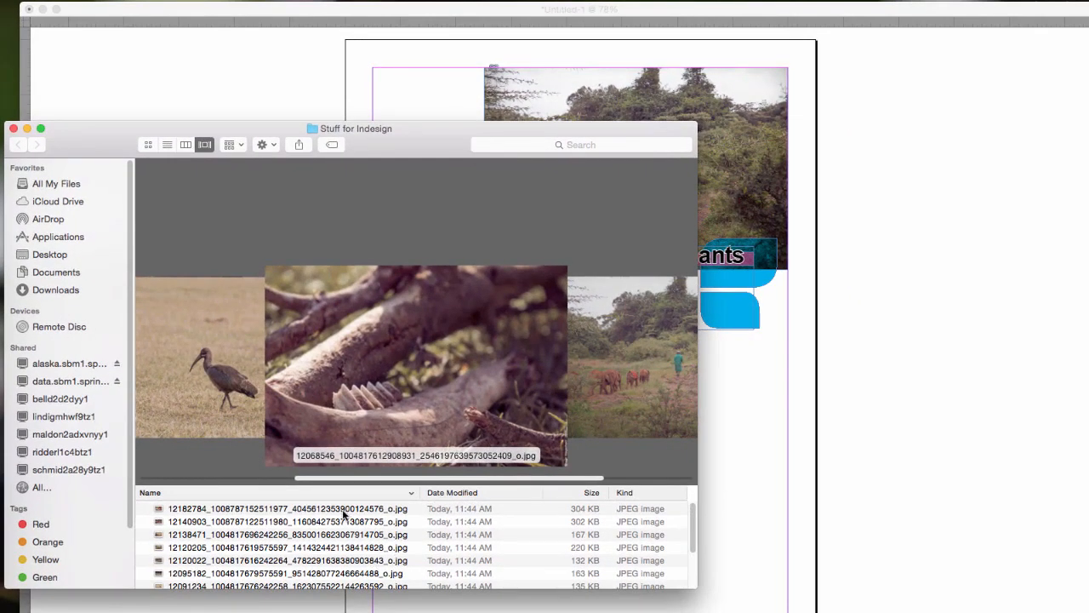
{"action": "key", "text": "super+a"}
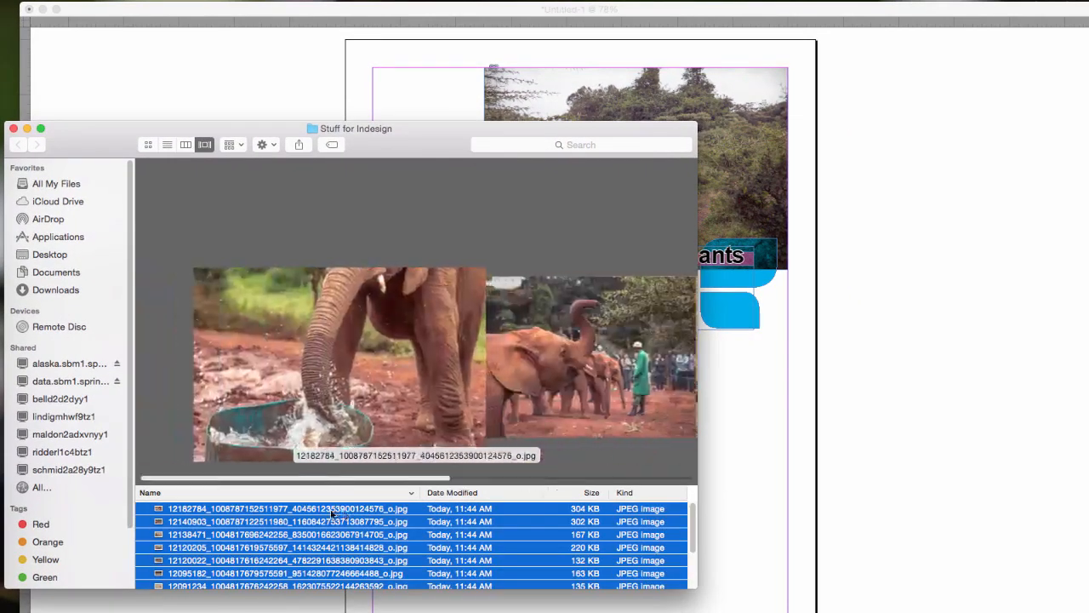
{"action": "left_click_drag", "start_coordinate": [287, 506], "coordinate": [813, 407]}
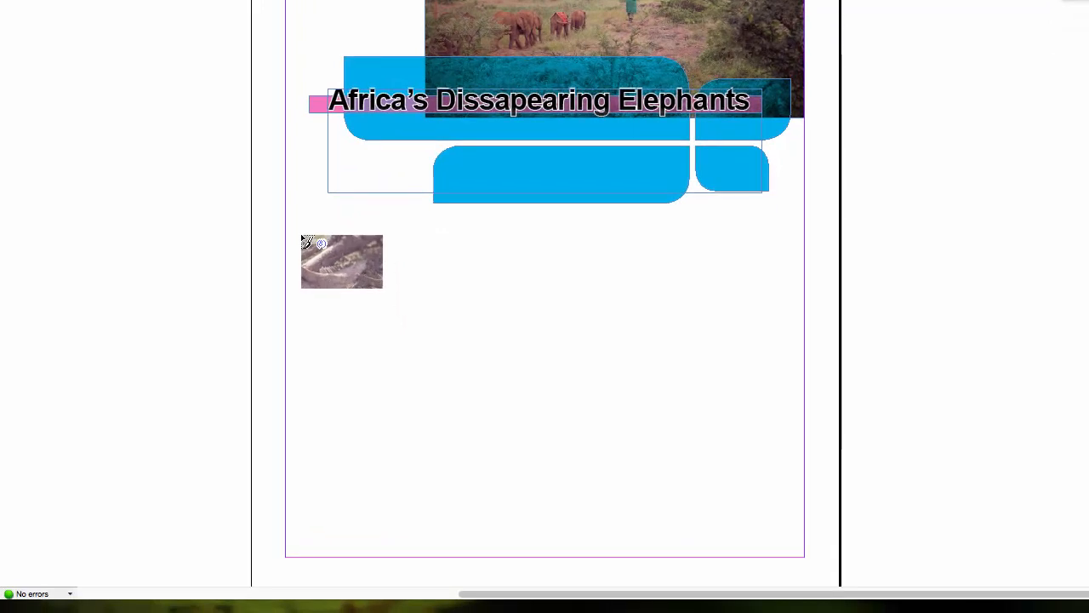
- Place four of the loaded images one by one at different sizes below the banners, and undo the placements
{"action": "left_click_drag", "start_coordinate": [295, 211], "coordinate": [405, 283]}
{"action": "left_click_drag", "start_coordinate": [424, 226], "coordinate": [580, 330]}
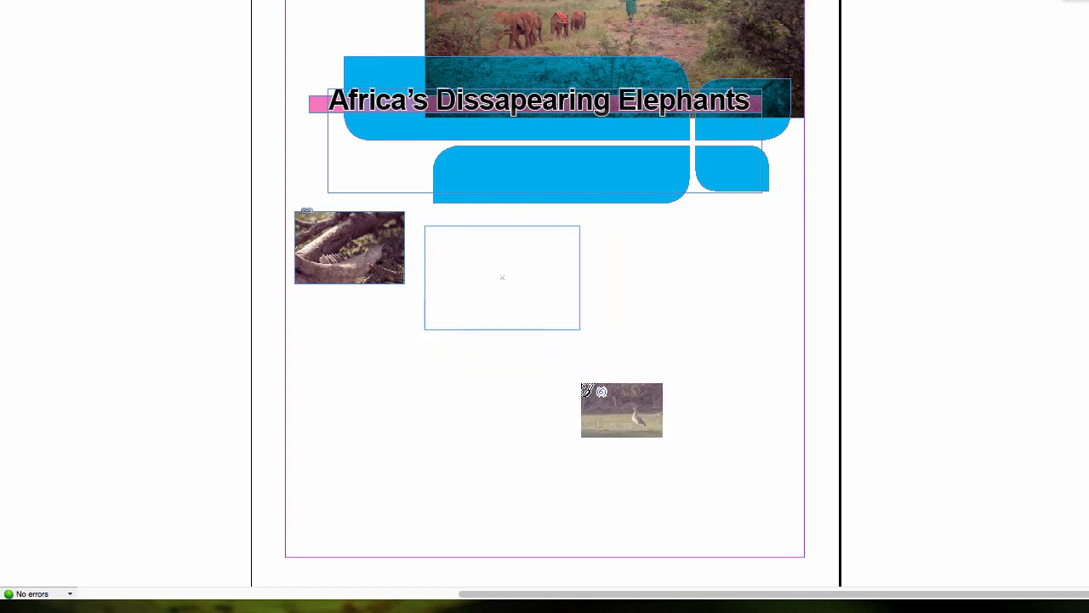
{"action": "left_click_drag", "start_coordinate": [362, 454], "coordinate": [535, 337]}
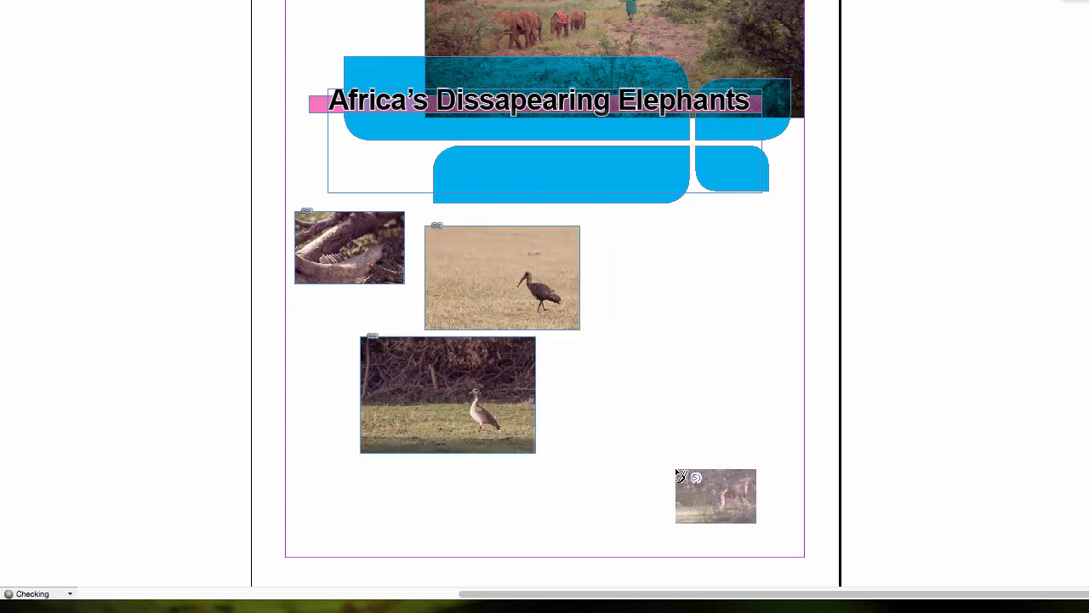
{"action": "left_click_drag", "start_coordinate": [692, 477], "coordinate": [503, 311]}
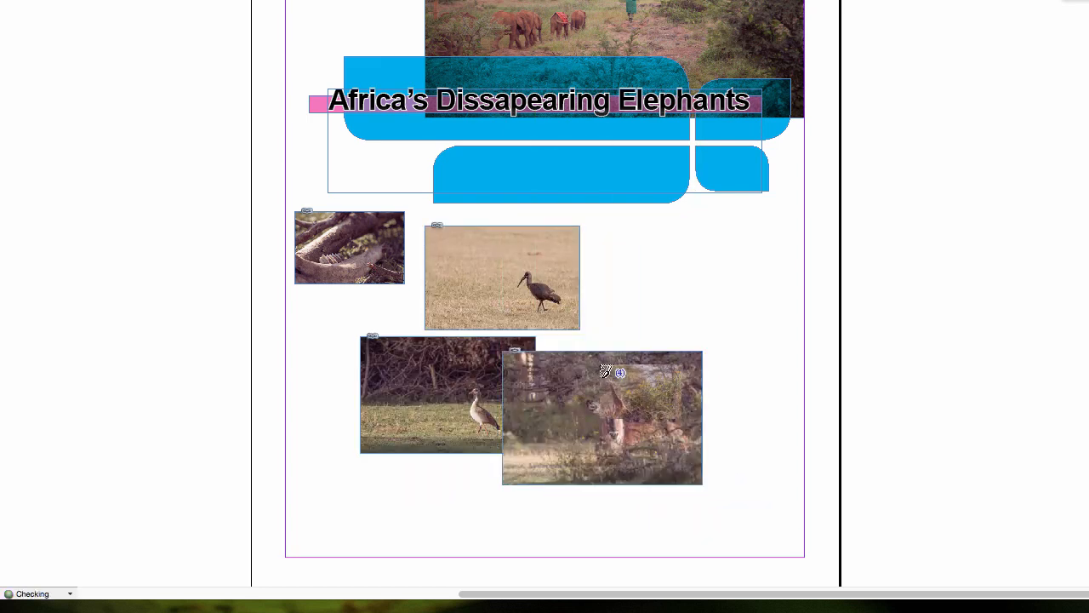
{"action": "key", "text": "ctrl+z"}
{"action": "key", "text": "ctrl+z"}
{"action": "key", "text": "ctrl+z"}
{"action": "key", "text": "ctrl+z"}
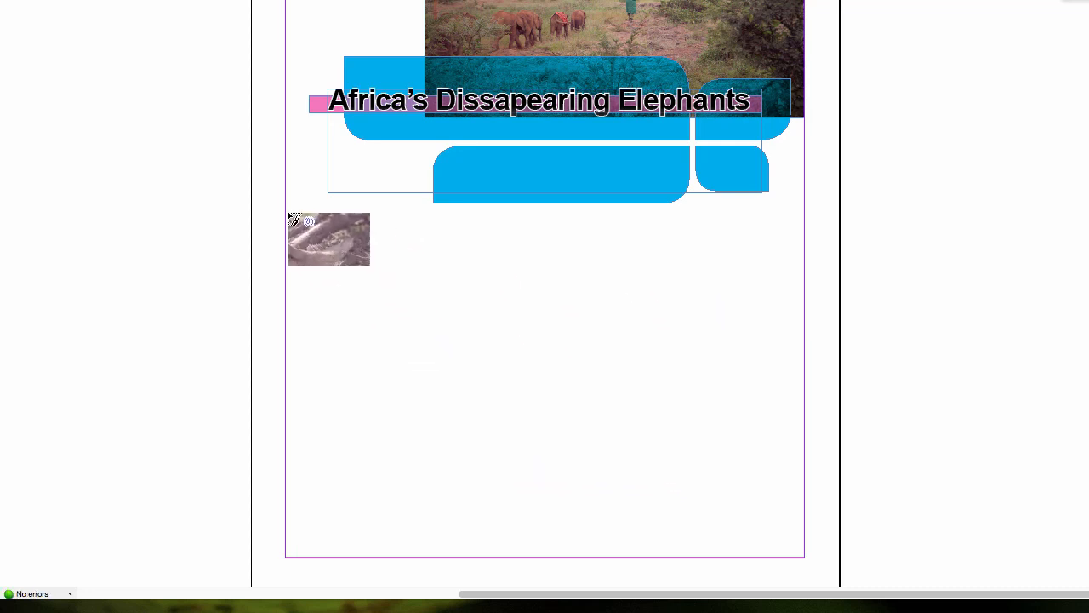
- Place the loaded images as a three-by-three grid between the page margins, about 45p0 by 34p9.6, and fill the frames proportionally
{"action": "left_click_drag", "start_coordinate": [286, 155], "coordinate": [805, 551]}
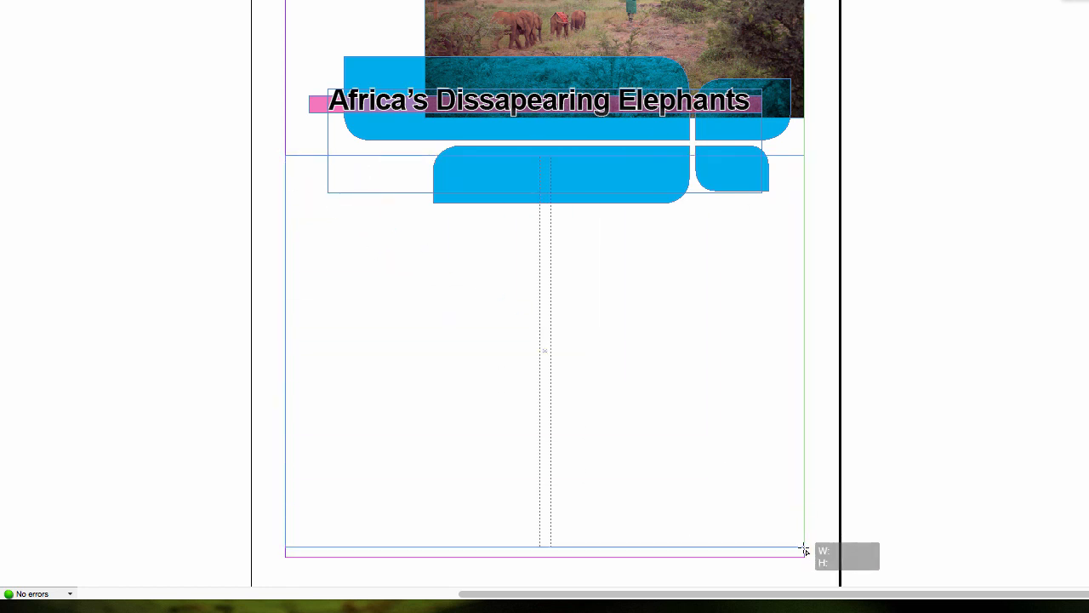
{"action": "key", "text": "Right"}
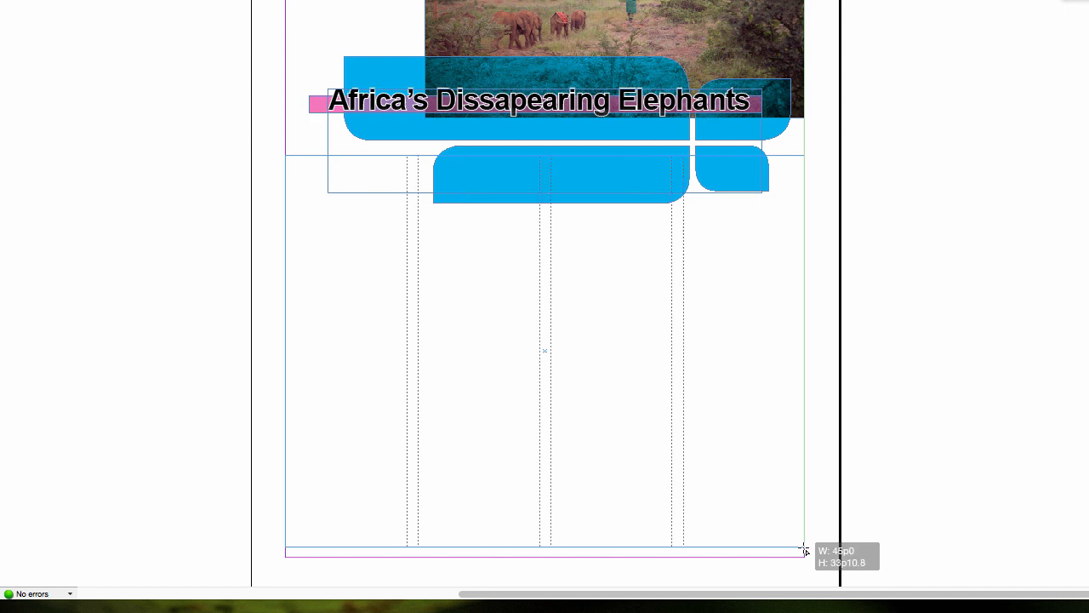
{"action": "key", "text": "Up"}
{"action": "key", "text": "Up"}
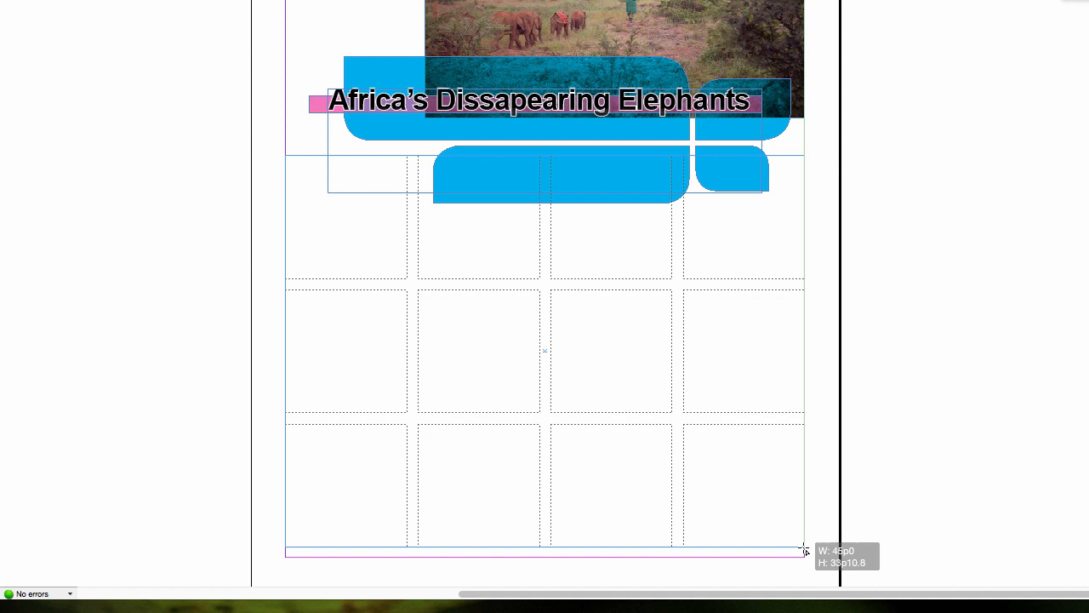
{"action": "key", "text": "Left"}
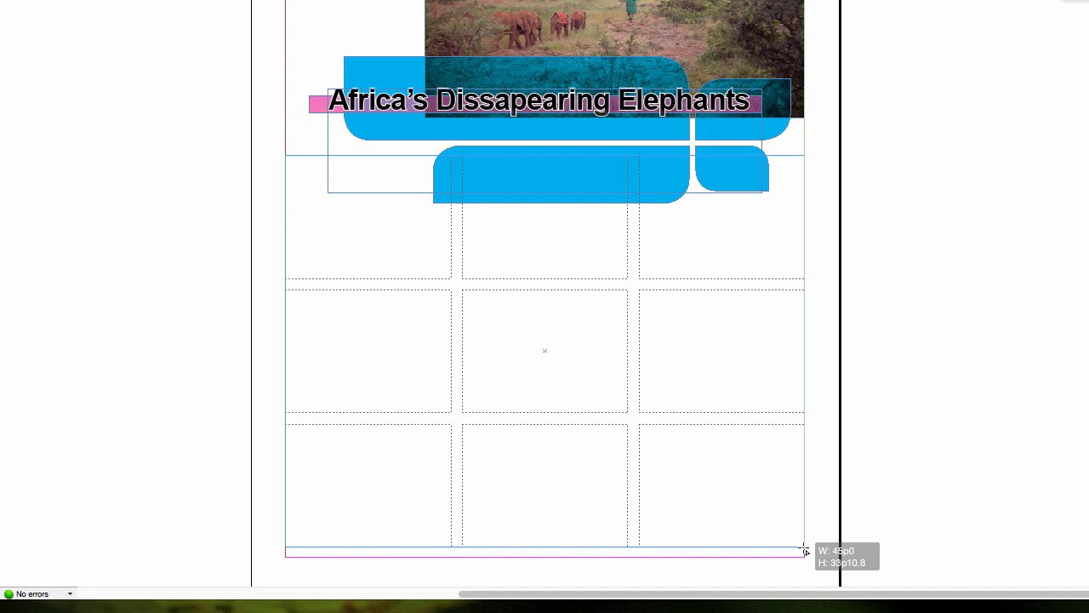
{"action": "left_click_drag", "start_coordinate": [804, 551], "coordinate": [805, 556]}
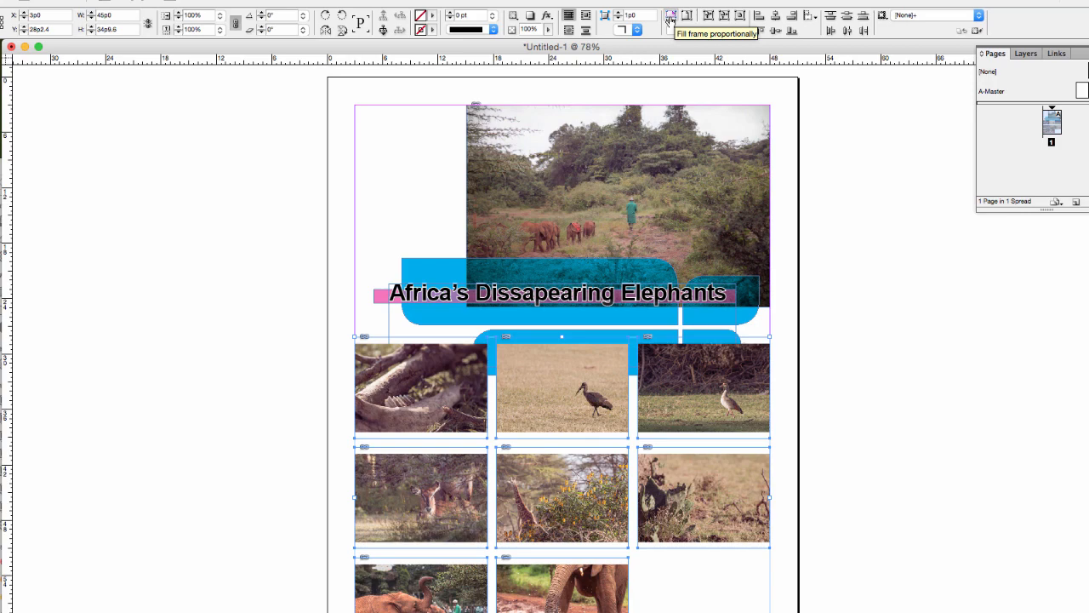
{"action": "left_click", "coordinate": [670, 19]}
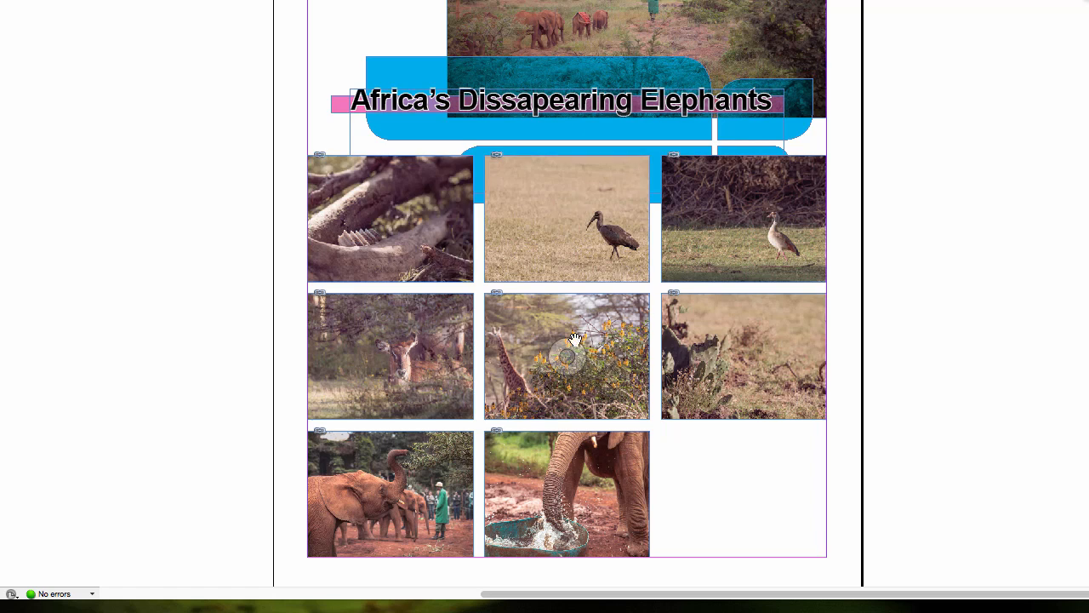
- Shift the giraffe image right within its frame in the middle of the grid
{"action": "left_click", "coordinate": [612, 317]}
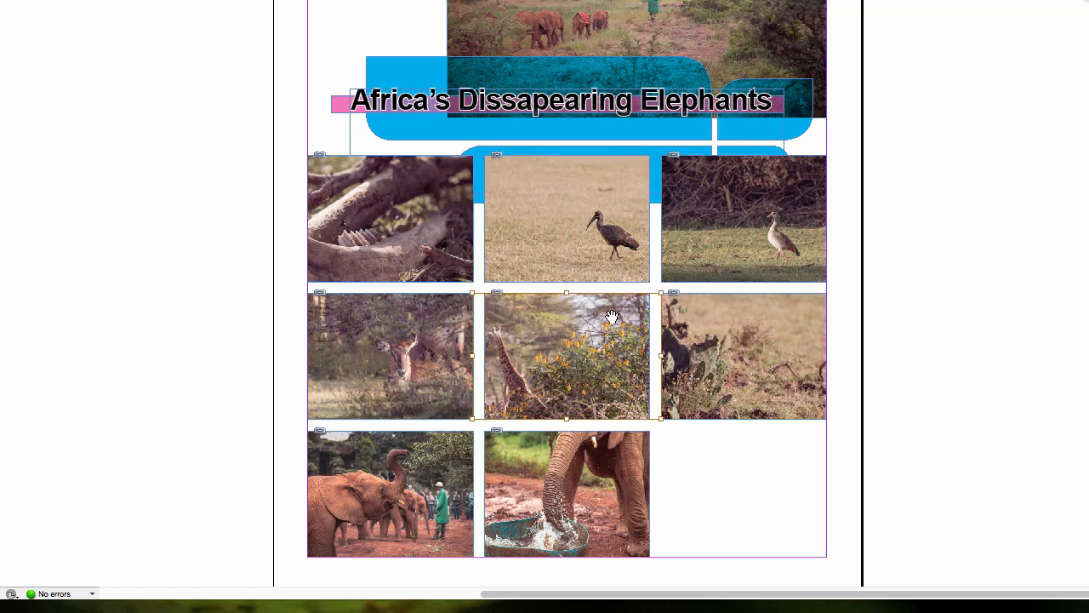
{"action": "key", "text": "Right"}
{"action": "key", "text": "Right"}
{"action": "key", "text": "Right"}
{"action": "key", "text": "Right"}
{"action": "key", "text": "Right"}
{"action": "key", "text": "Right"}
{"action": "key", "text": "Right"}
{"action": "key", "text": "Right"}
{"action": "key", "text": "Right"}
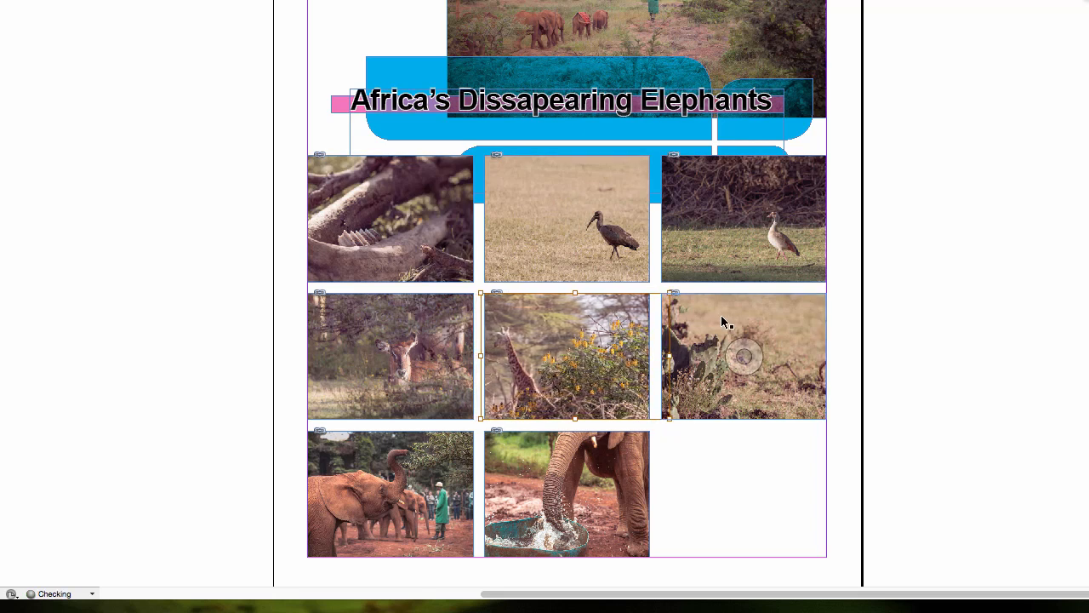
- Shift the cactus image right within its frame at the end of the grid's middle row
{"action": "left_click", "coordinate": [742, 313]}
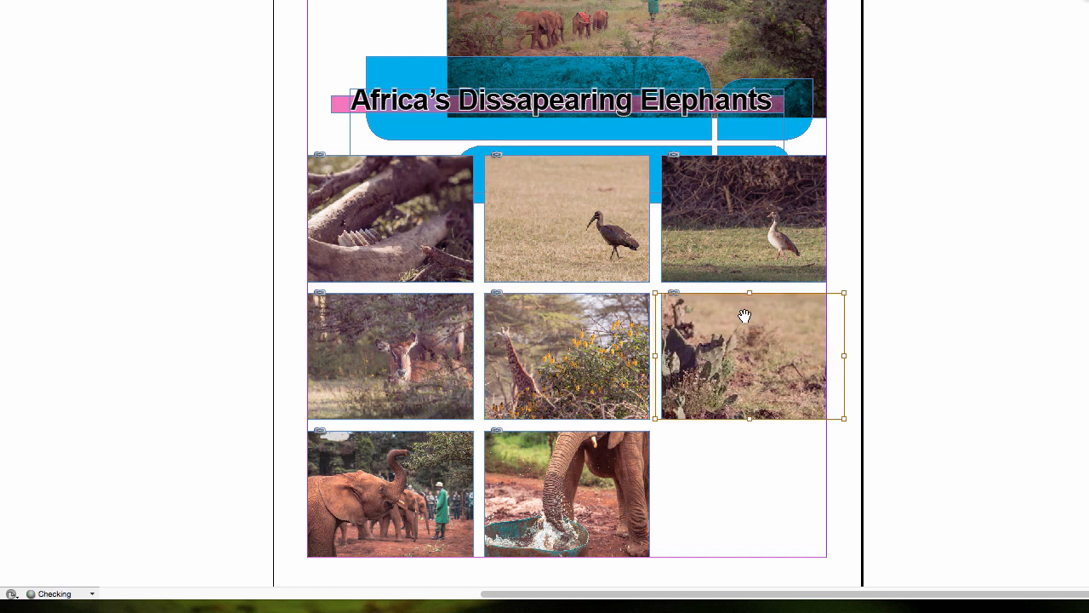
{"action": "key", "text": "Right"}
{"action": "key", "text": "Right"}
{"action": "key", "text": "Right"}
{"action": "key", "text": "Right"}
{"action": "key", "text": "Right"}
{"action": "left_click", "coordinate": [777, 455]}
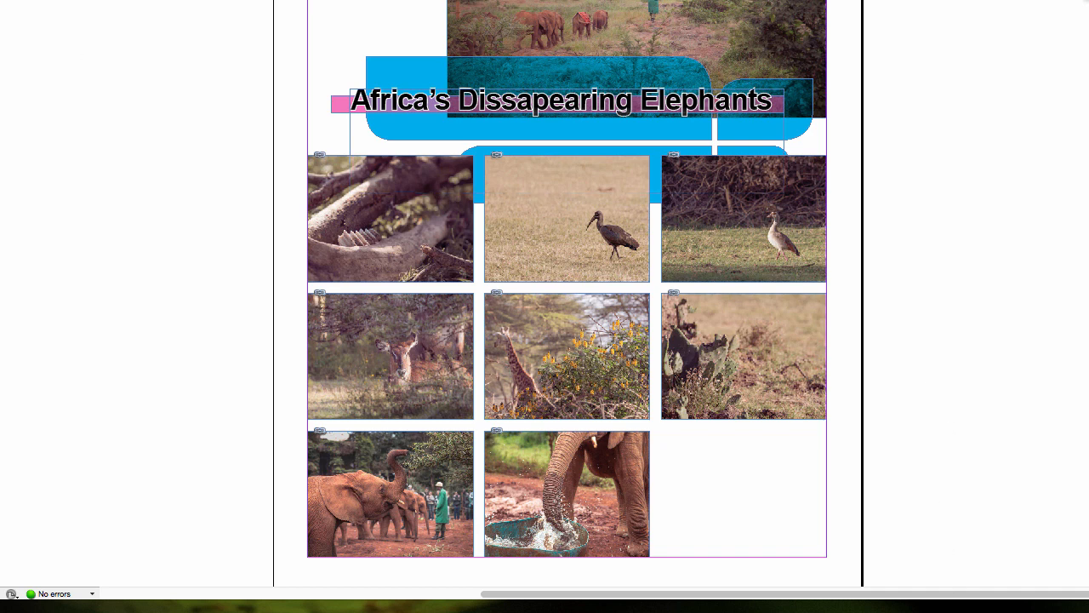
- Add a text frame matching the grid's empty ninth cell and fill it with placeholder text
{"action": "left_click_drag", "start_coordinate": [668, 439], "coordinate": [826, 557]}
{"action": "key", "text": "Escape"}
{"action": "left_click_drag", "start_coordinate": [669, 442], "coordinate": [661, 431]}
{"action": "right_click", "coordinate": [697, 457]}
{"action": "mouse_move", "coordinate": [773, 361]}
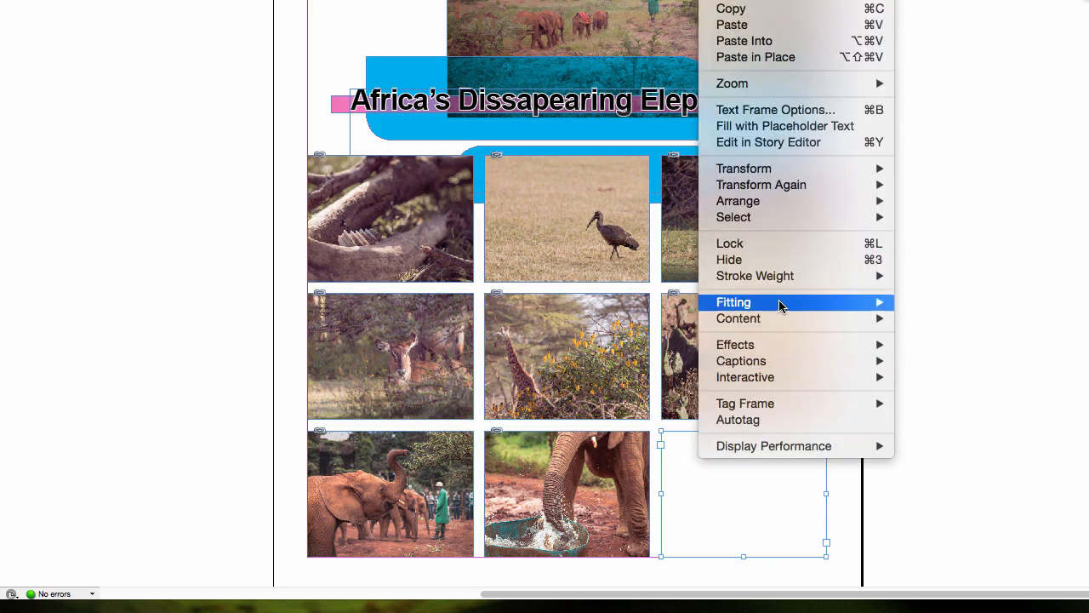
{"action": "left_click", "coordinate": [796, 126]}
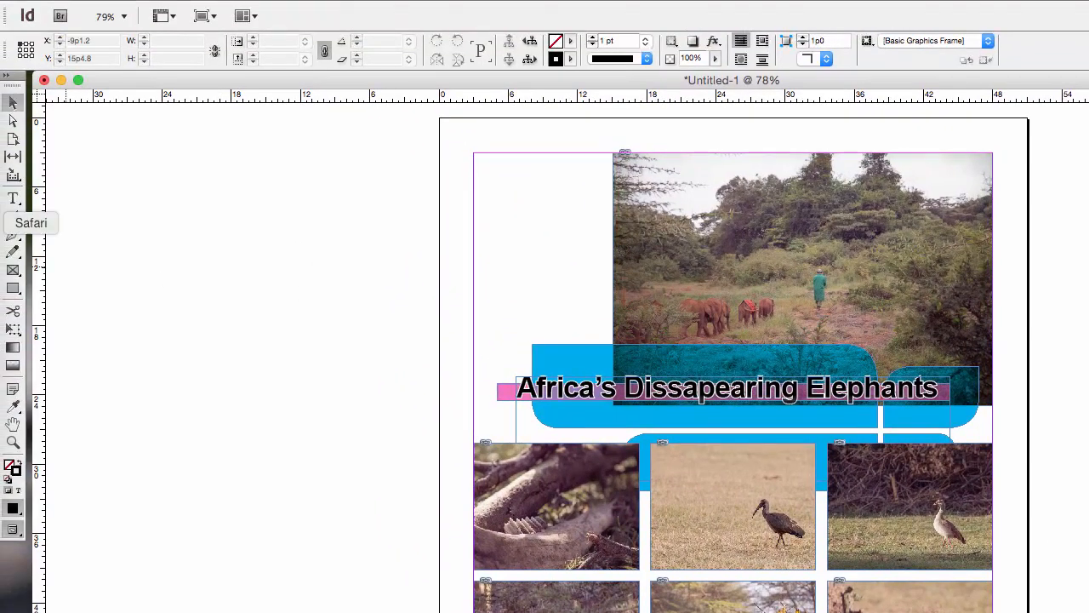
- Create a text frame across the header photo's upper area, about 28p4 by 11p6, containing the word "Africa"
{"action": "left_click", "coordinate": [12, 198]}
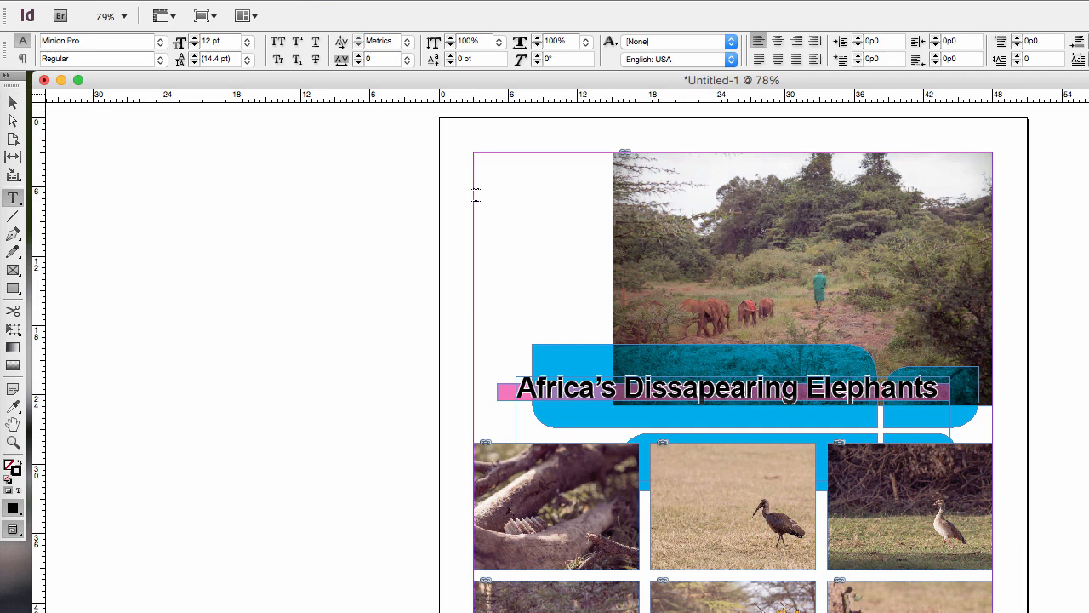
{"action": "left_click_drag", "start_coordinate": [454, 183], "coordinate": [781, 315]}
{"action": "type", "text": "Afr"}
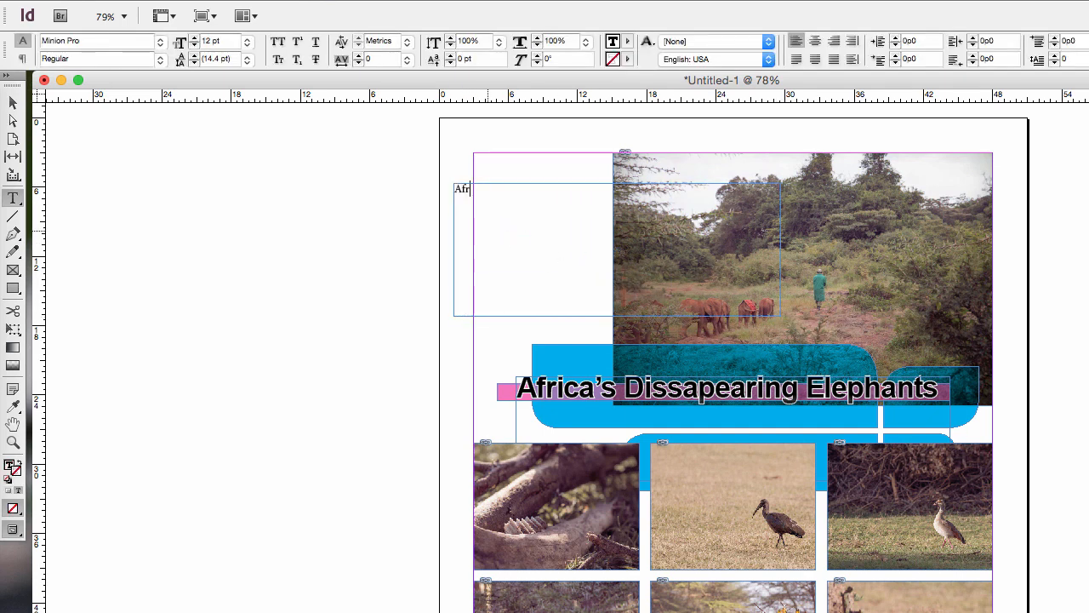
{"action": "type", "text": "ica"}
- Format the word "Africa" in Arial Black at 120 pt
{"action": "left_click_drag", "start_coordinate": [465, 195], "coordinate": [449, 192]}
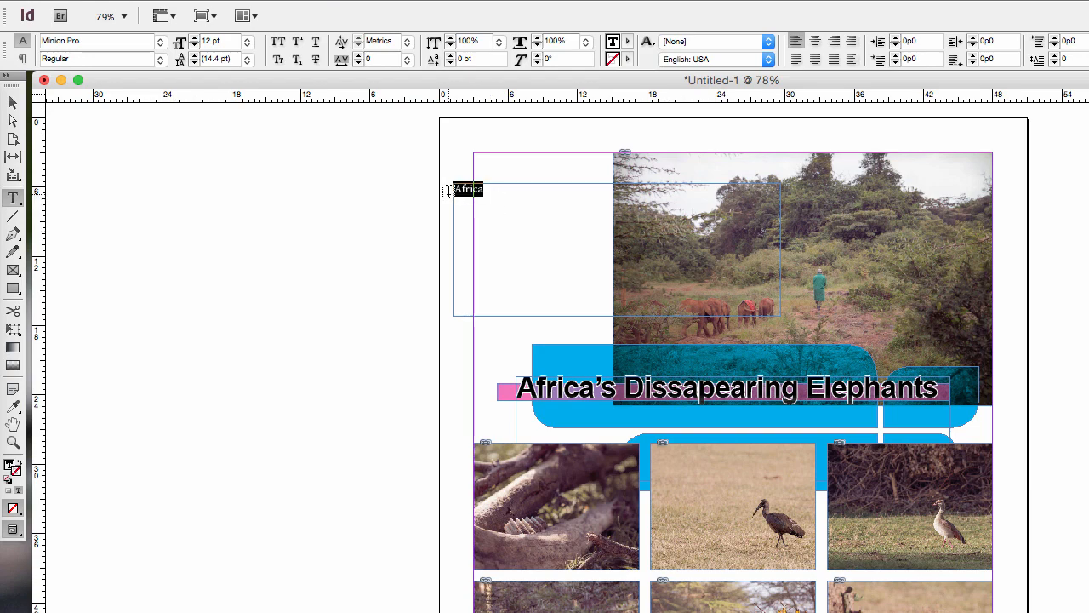
{"action": "left_click", "coordinate": [161, 44]}
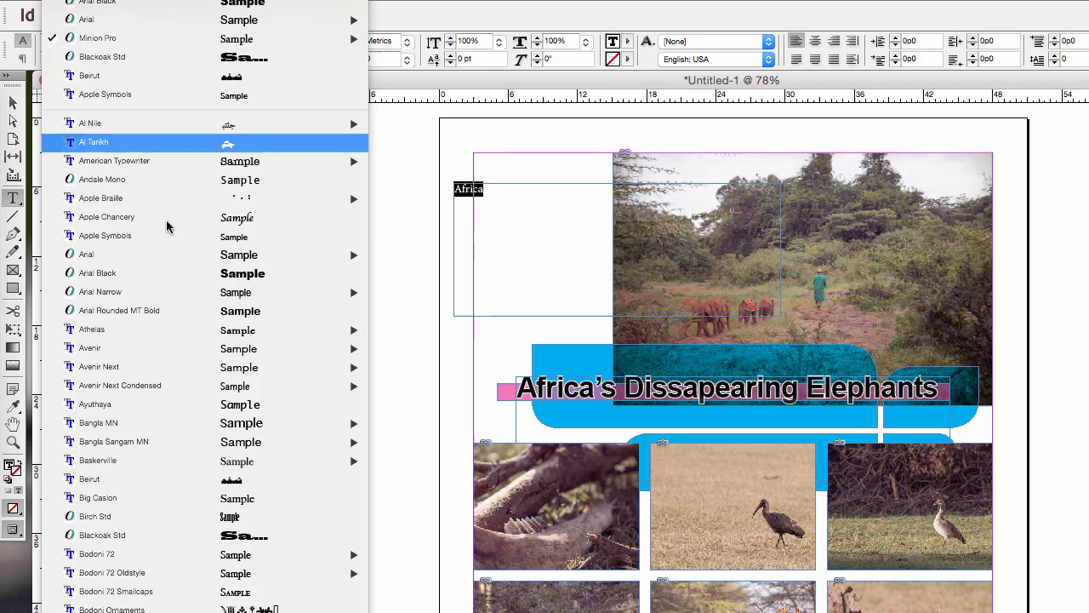
{"action": "left_click", "coordinate": [223, 273]}
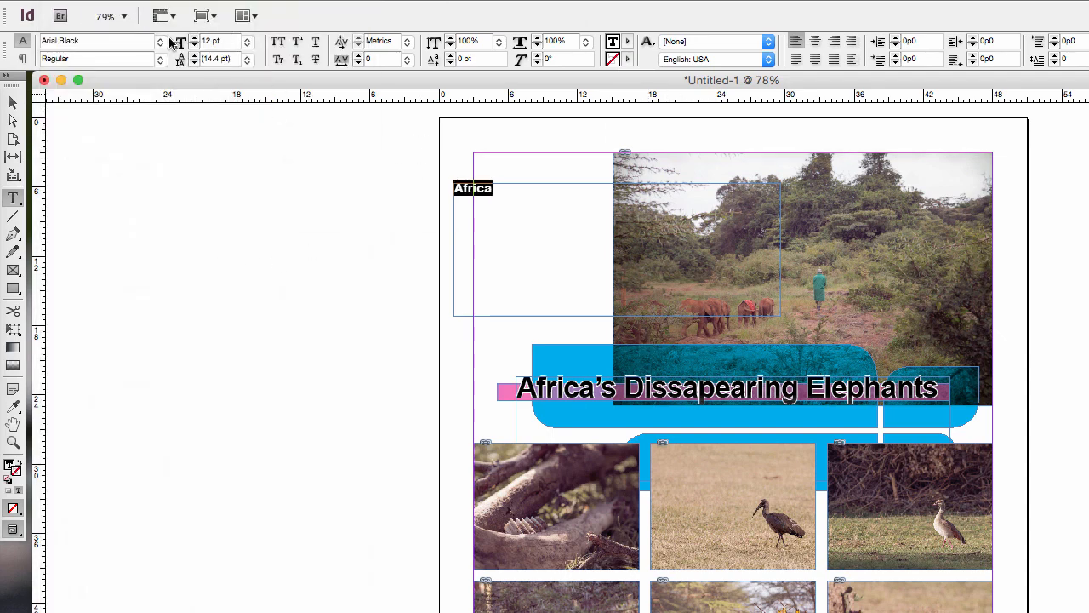
{"action": "left_click", "coordinate": [209, 38]}
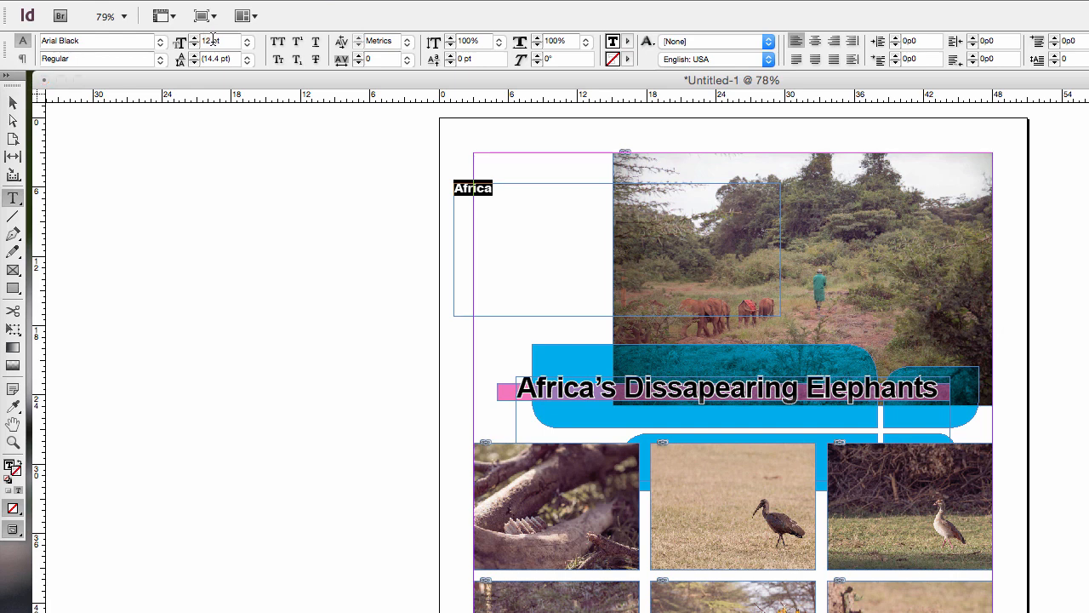
{"action": "type", "text": "0"}
{"action": "key", "text": "Return"}
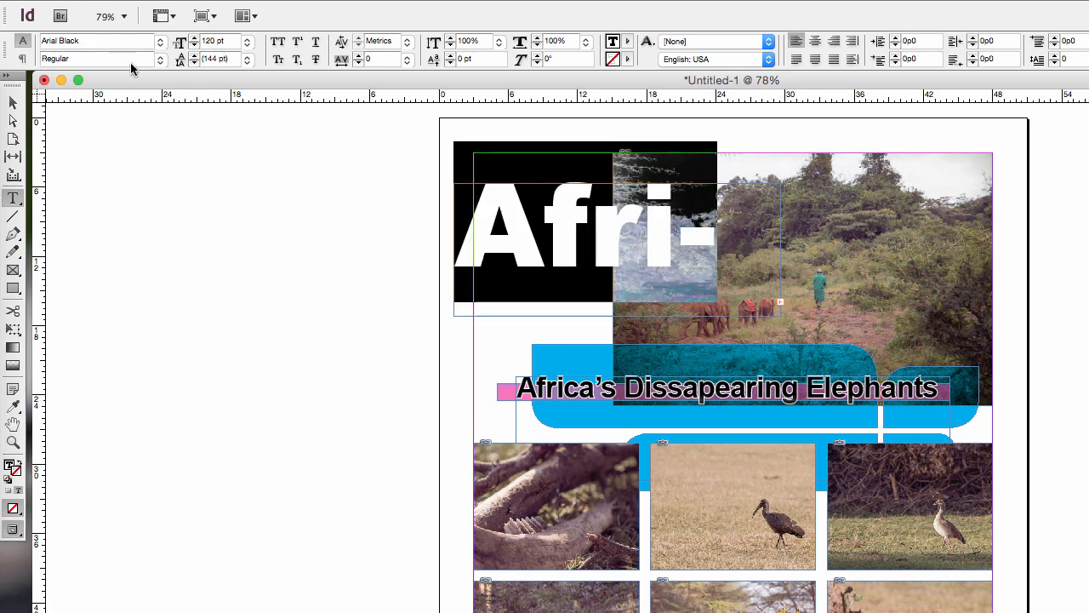
- Widen the "Africa" text frame to about 37p3 and move it over the header photo just above the blue banner, near X 15p0.4, Y 11p11.5
{"action": "left_click", "coordinate": [15, 103]}
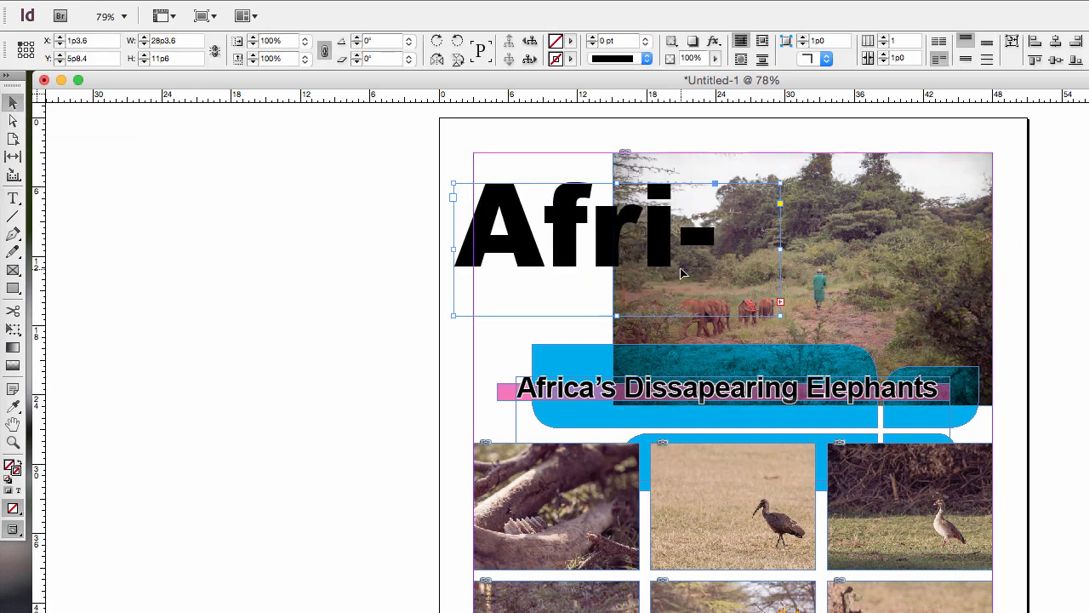
{"action": "left_click_drag", "start_coordinate": [778, 248], "coordinate": [883, 249]}
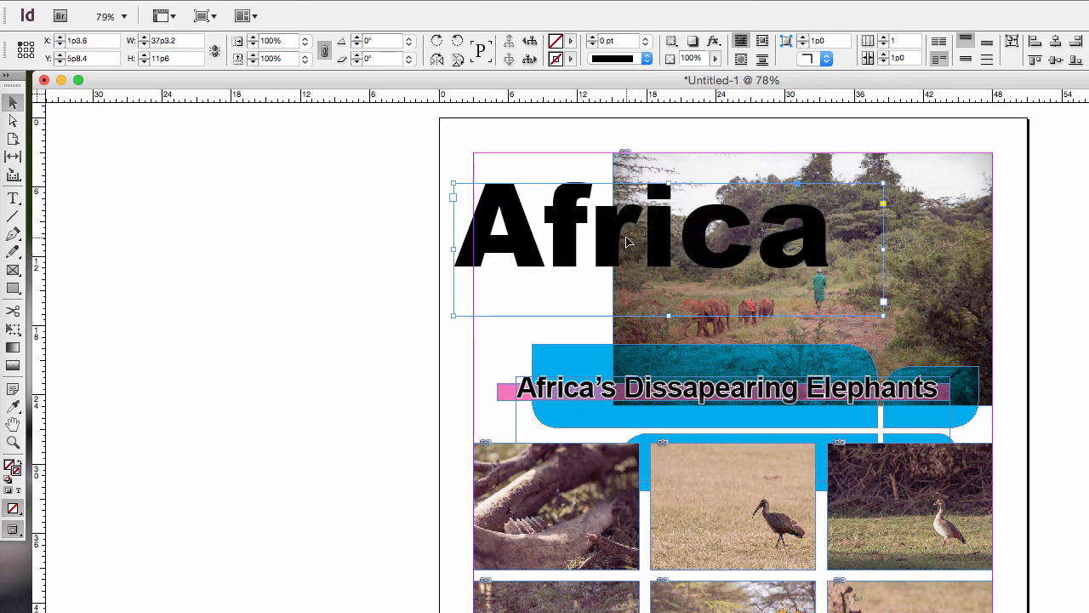
{"action": "left_click_drag", "start_coordinate": [596, 243], "coordinate": [768, 261]}
{"action": "key", "text": "shift+Down"}
{"action": "key", "text": "shift+Down"}
{"action": "key", "text": "shift+Down"}
{"action": "key", "text": "shift+Down"}
{"action": "key", "text": "shift+Down"}
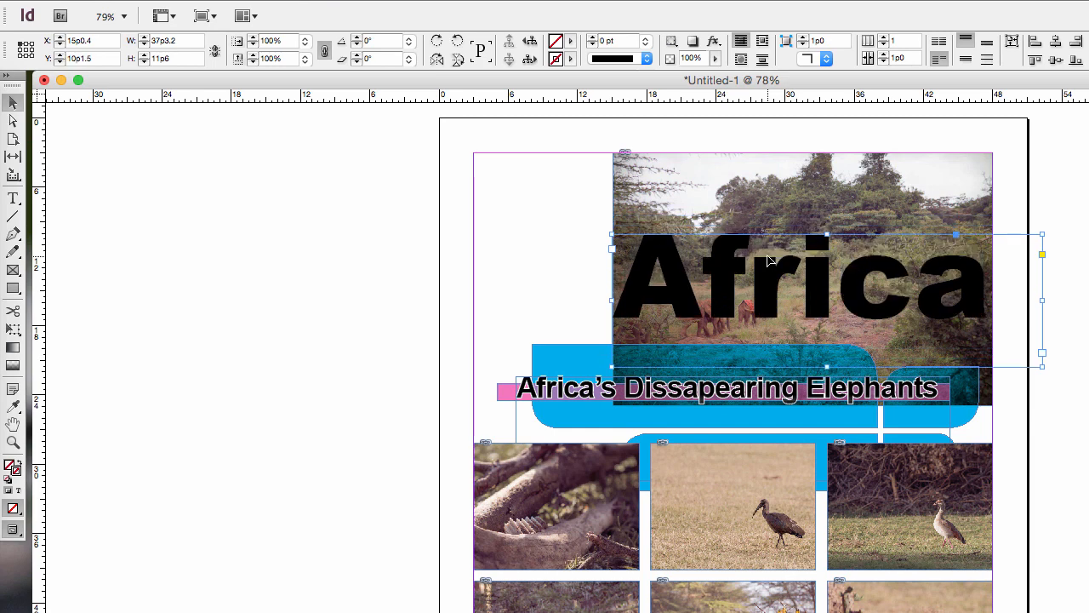
{"action": "key", "text": "Up"}
{"action": "key", "text": "Up"}
{"action": "key", "text": "Up"}
{"action": "key", "text": "Up"}
{"action": "key", "text": "Up"}
{"action": "key", "text": "Up"}
{"action": "key", "text": "Up"}
{"action": "key", "text": "Up"}
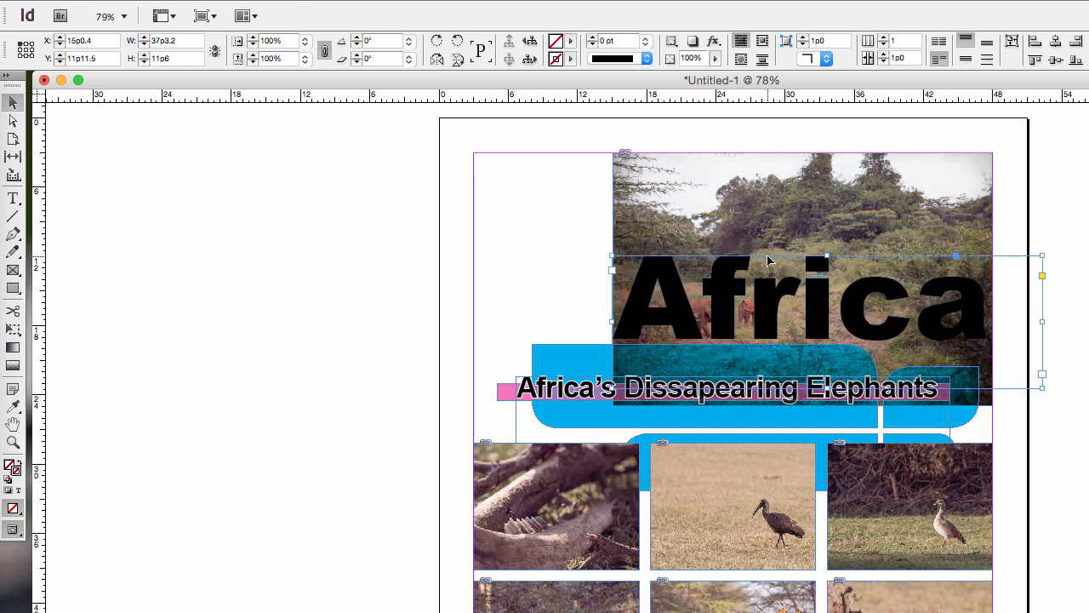
{"action": "key", "text": "shift+Down"}
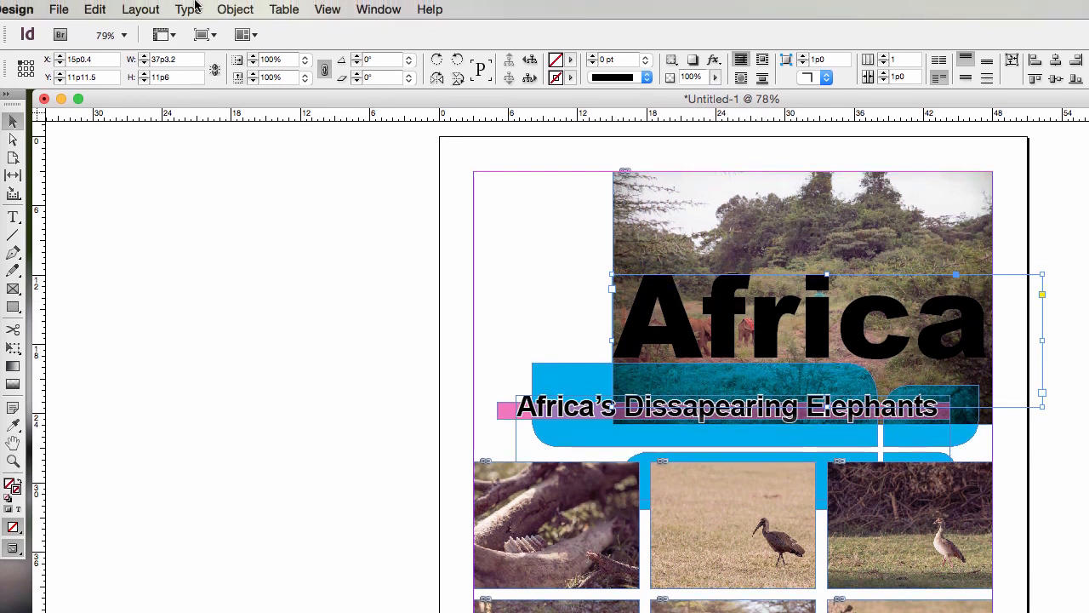
- Convert the "Africa" text to outlines and move the header photo inside the lettering with Paste Into
{"action": "left_click", "coordinate": [188, 9]}
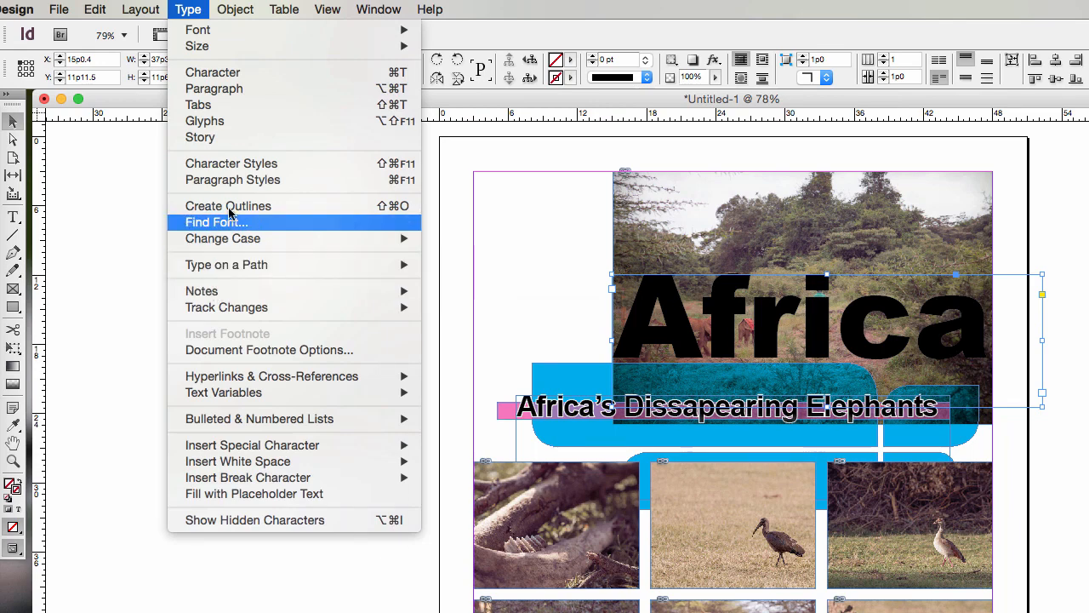
{"action": "left_click", "coordinate": [263, 209]}
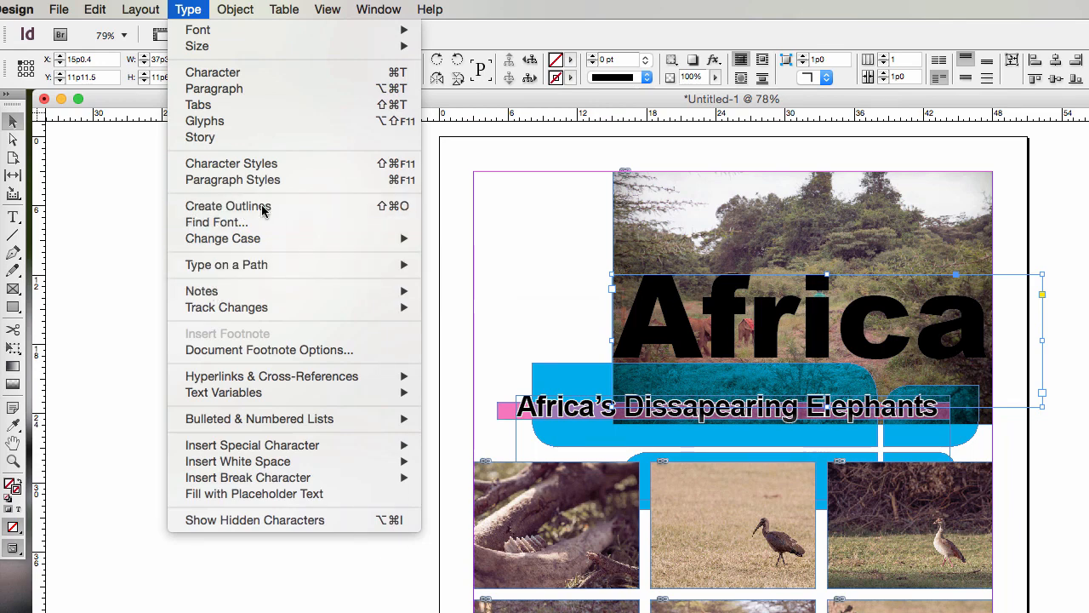
{"action": "left_click", "coordinate": [714, 224]}
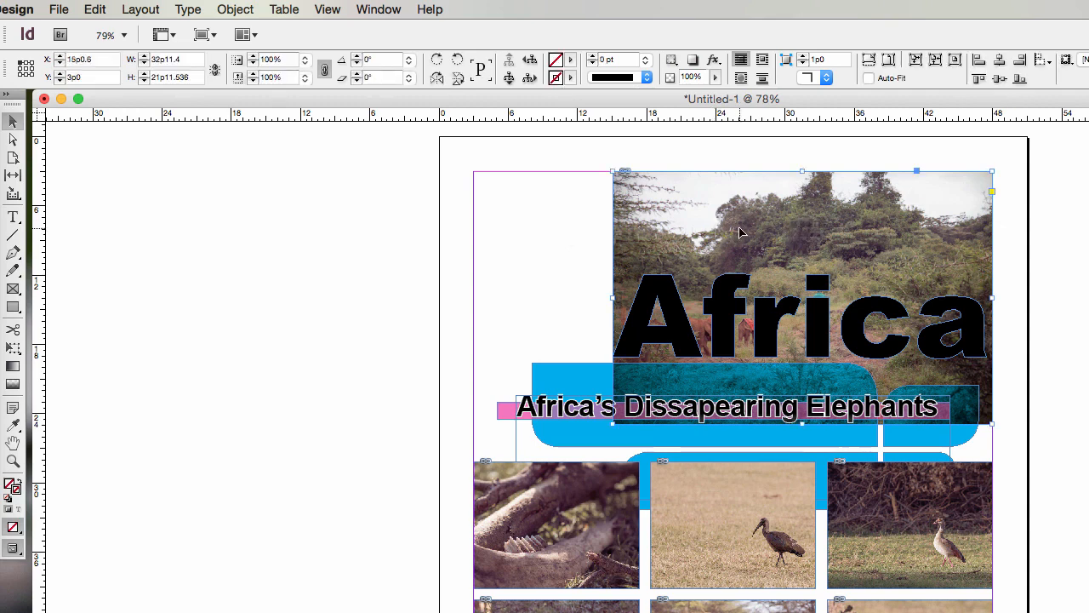
{"action": "key", "text": "Delete"}
{"action": "left_click", "coordinate": [737, 283]}
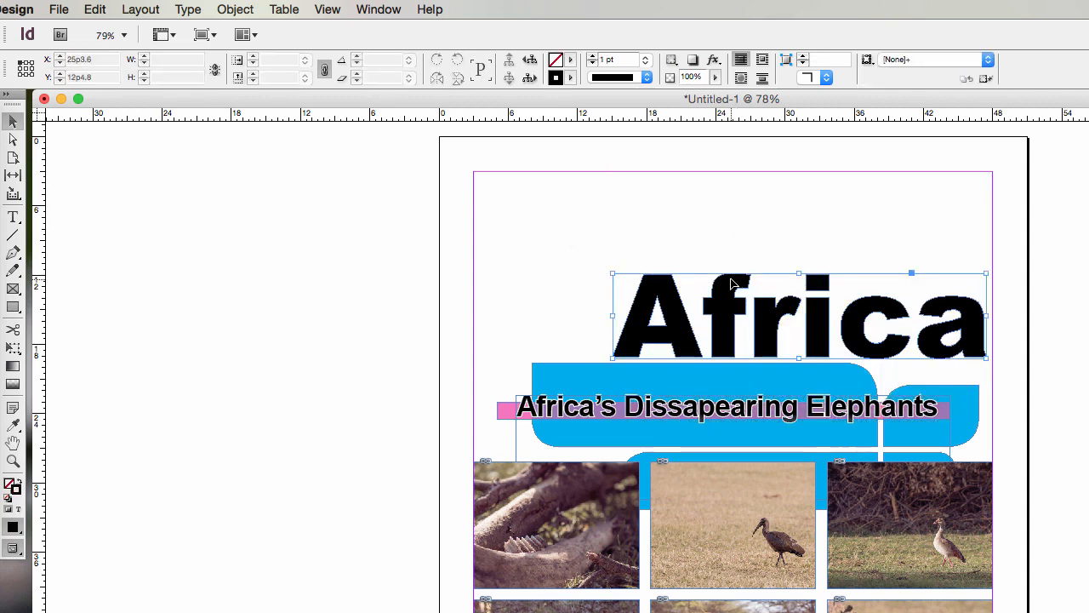
{"action": "right_click", "coordinate": [733, 293]}
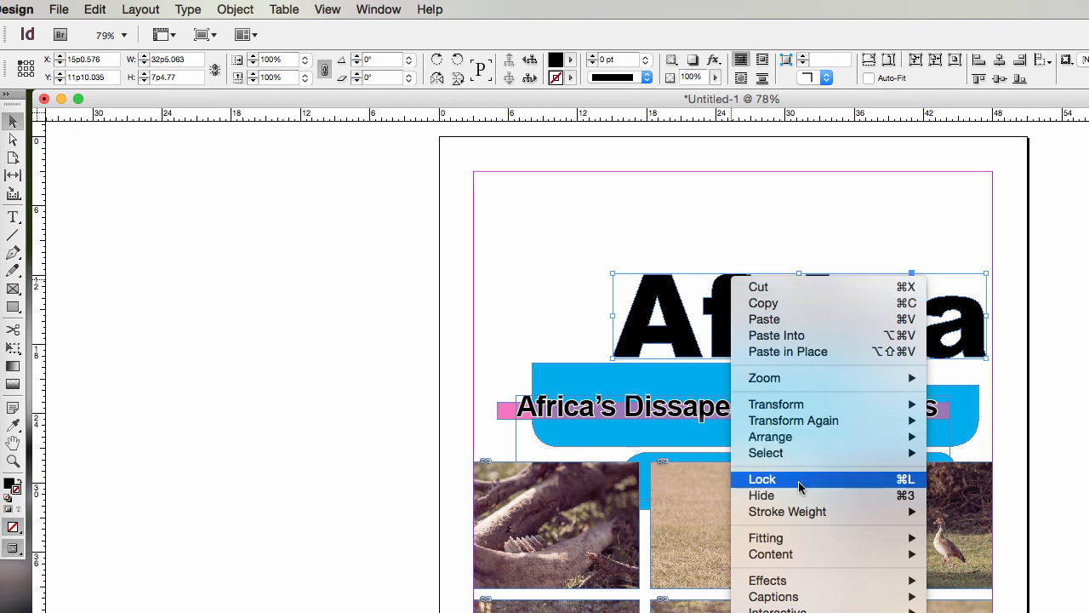
{"action": "left_click", "coordinate": [800, 337]}
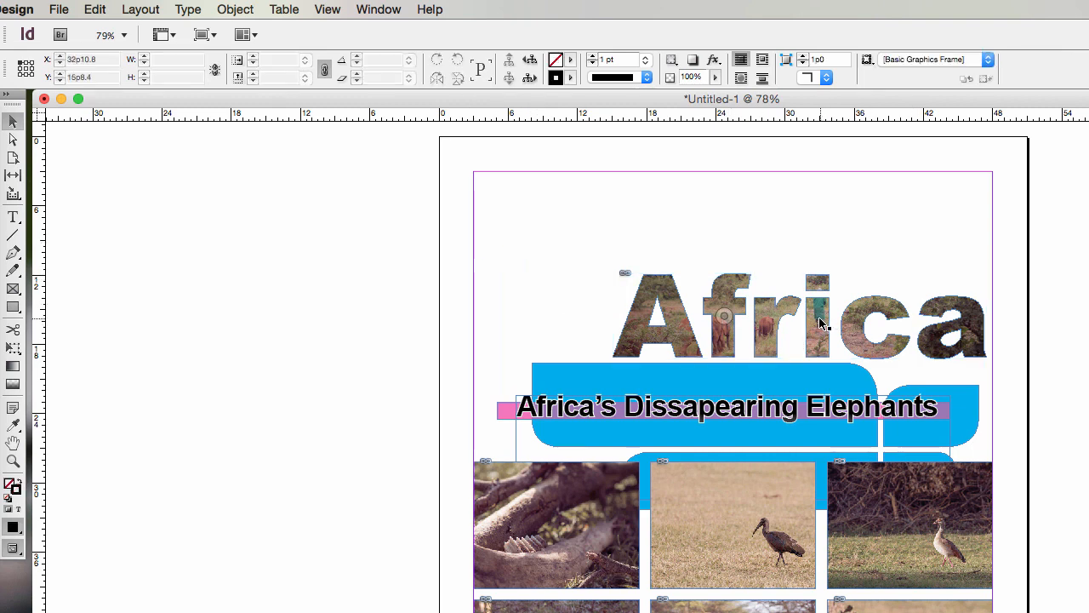
- Shift the photo inside the "Africa" lettering down and slightly left, to about X -0p2, Y -7p7, and deselect it
{"action": "left_click", "coordinate": [819, 317]}
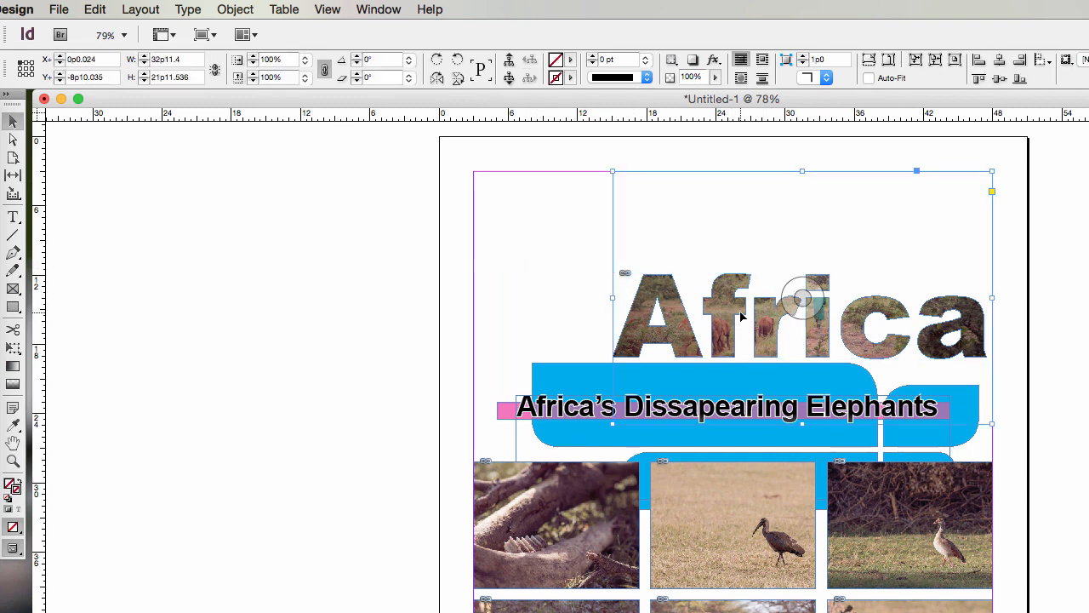
{"action": "key", "text": "Down"}
{"action": "key", "text": "Down"}
{"action": "key", "text": "Down"}
{"action": "key", "text": "Down"}
{"action": "key", "text": "Down"}
{"action": "key", "text": "Down"}
{"action": "key", "text": "Down"}
{"action": "key", "text": "Down"}
{"action": "key", "text": "Down"}
{"action": "key", "text": "Down"}
{"action": "key", "text": "Down"}
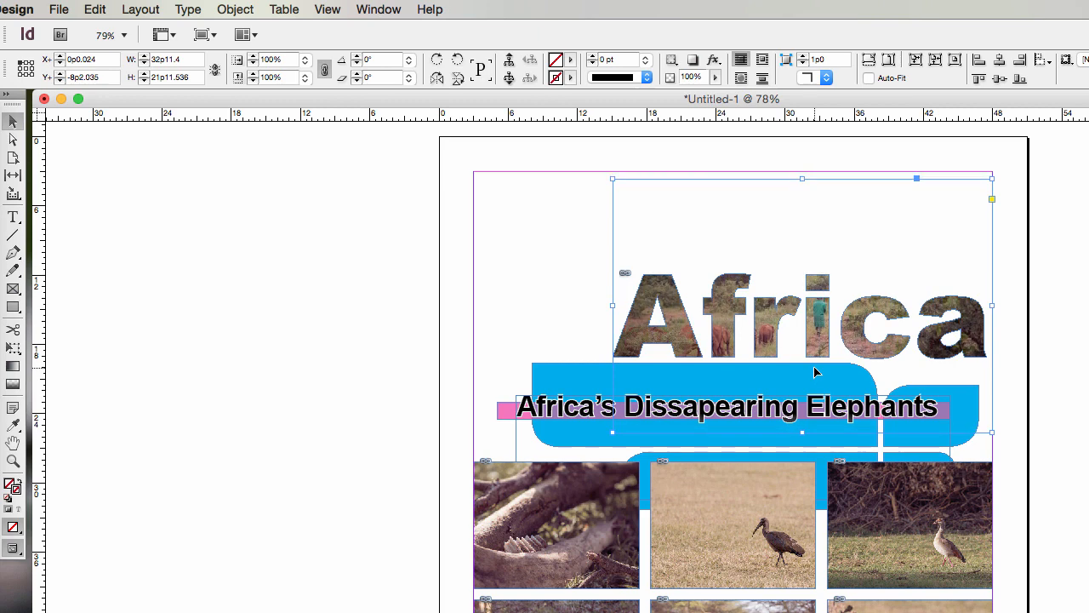
{"action": "key", "text": "Down"}
{"action": "key", "text": "Down"}
{"action": "key", "text": "Down"}
{"action": "key", "text": "Down"}
{"action": "key", "text": "Down"}
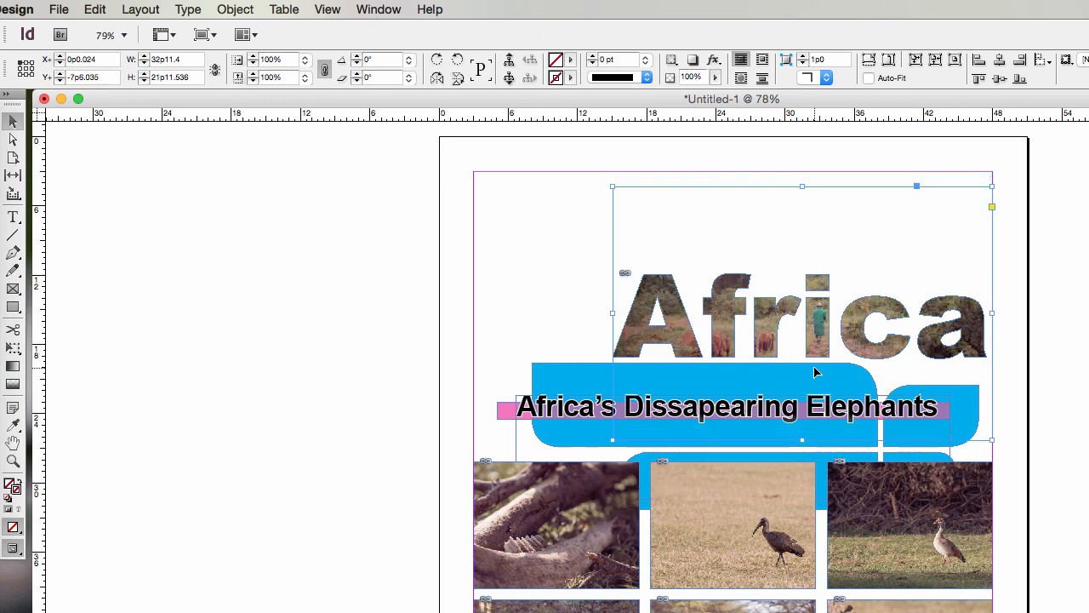
{"action": "key", "text": "Left"}
{"action": "key", "text": "Left"}
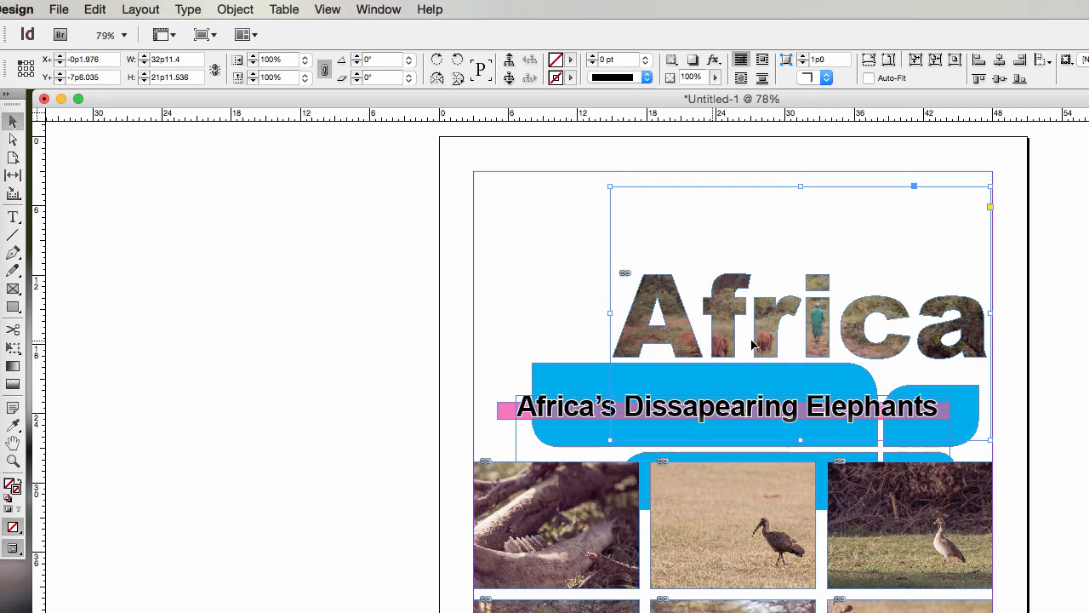
{"action": "key", "text": "Up"}
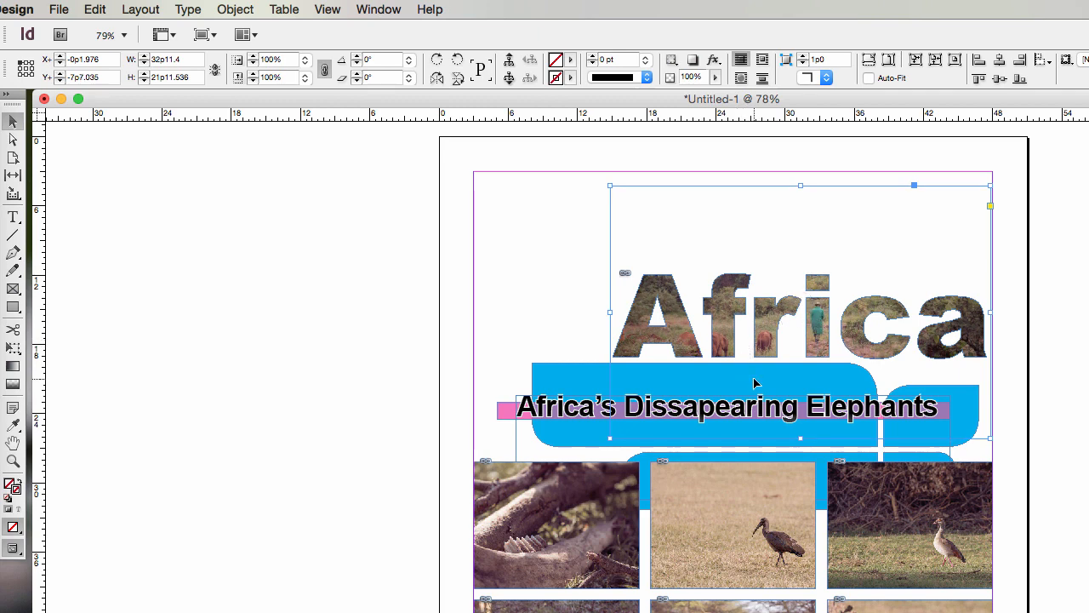
{"action": "left_click", "coordinate": [515, 262]}
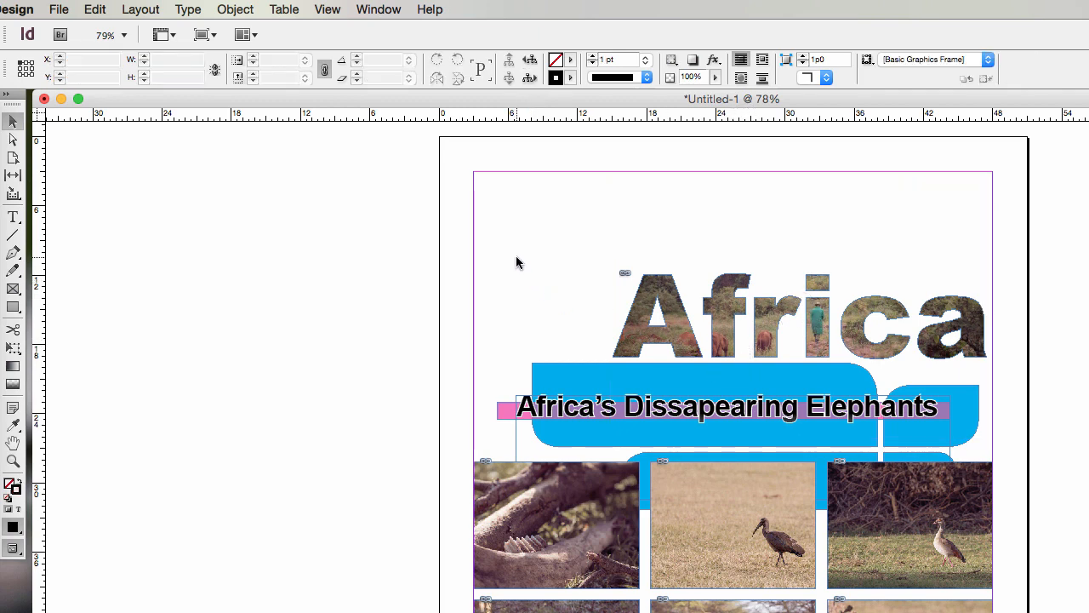